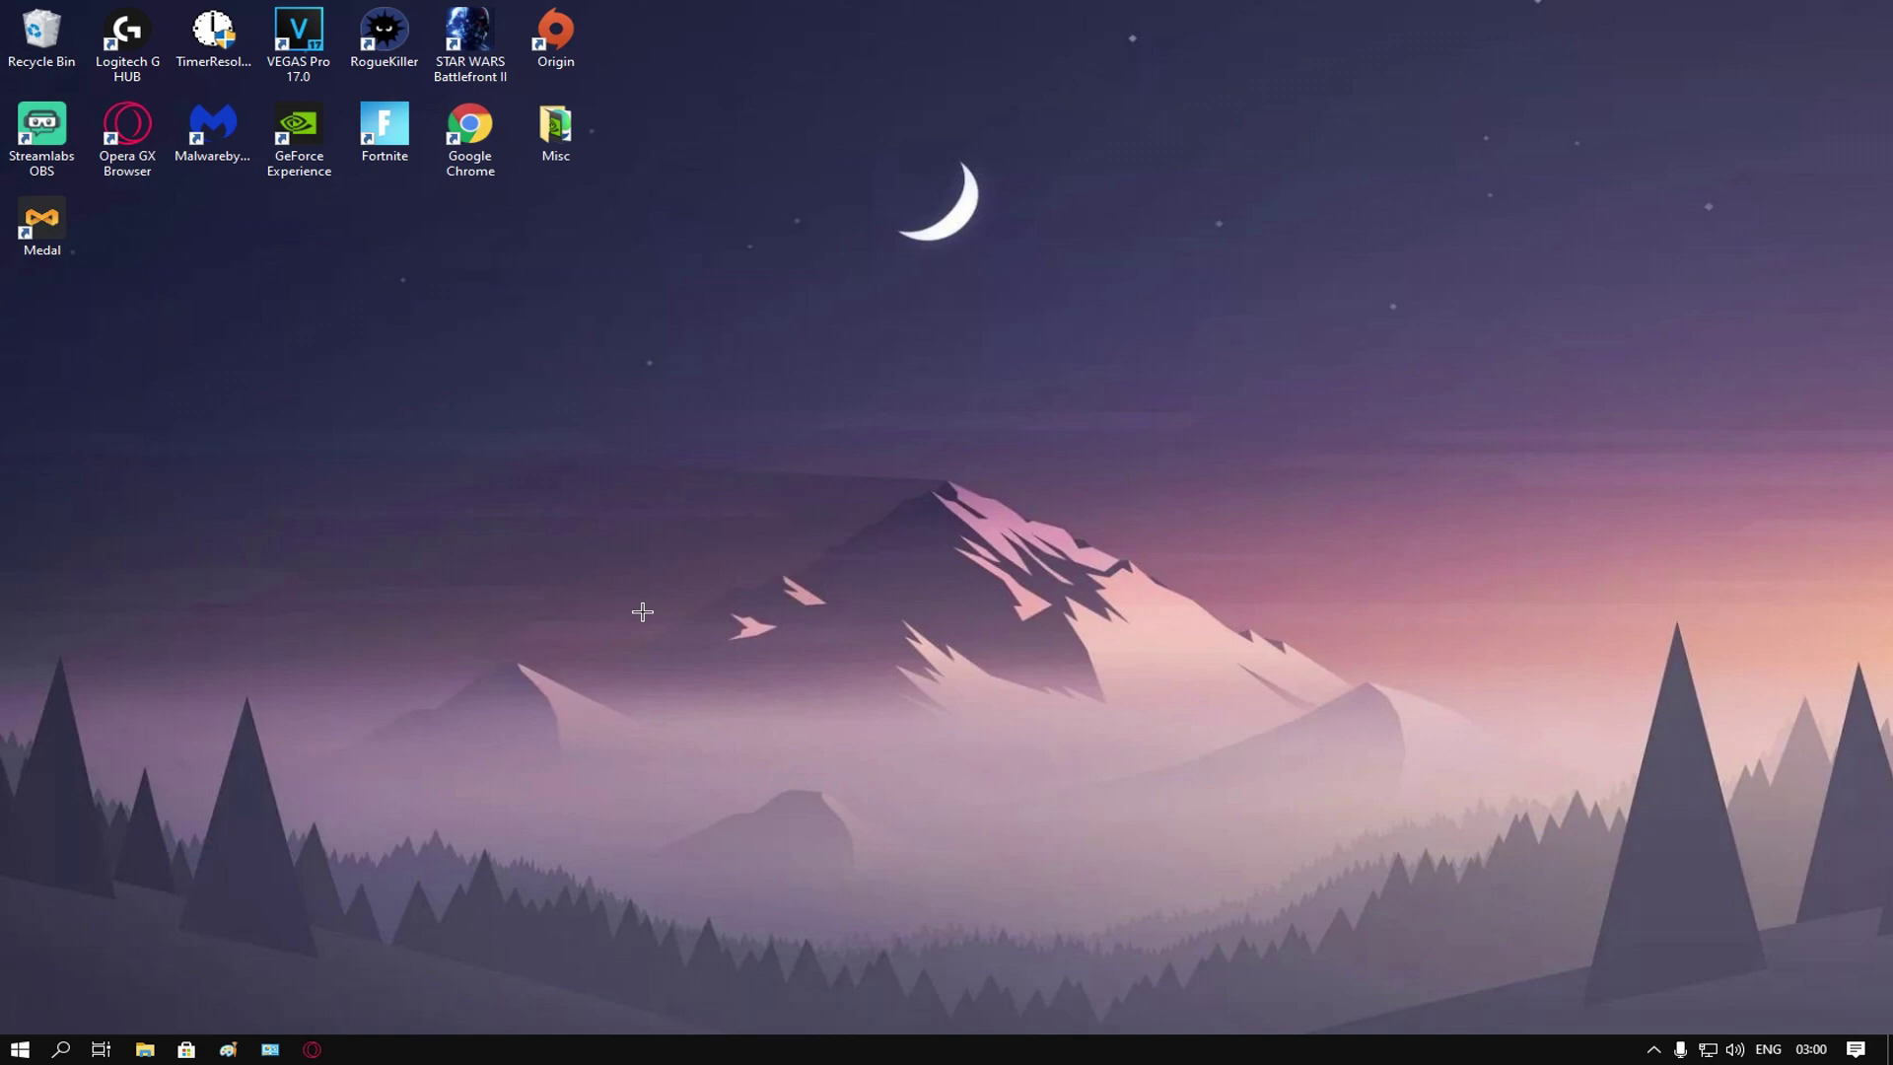
# Step: Launch GeForce Experience and check the Drivers page showing Game Ready driver 461.40 as latest
pyautogui.doubleClick(308, 126)
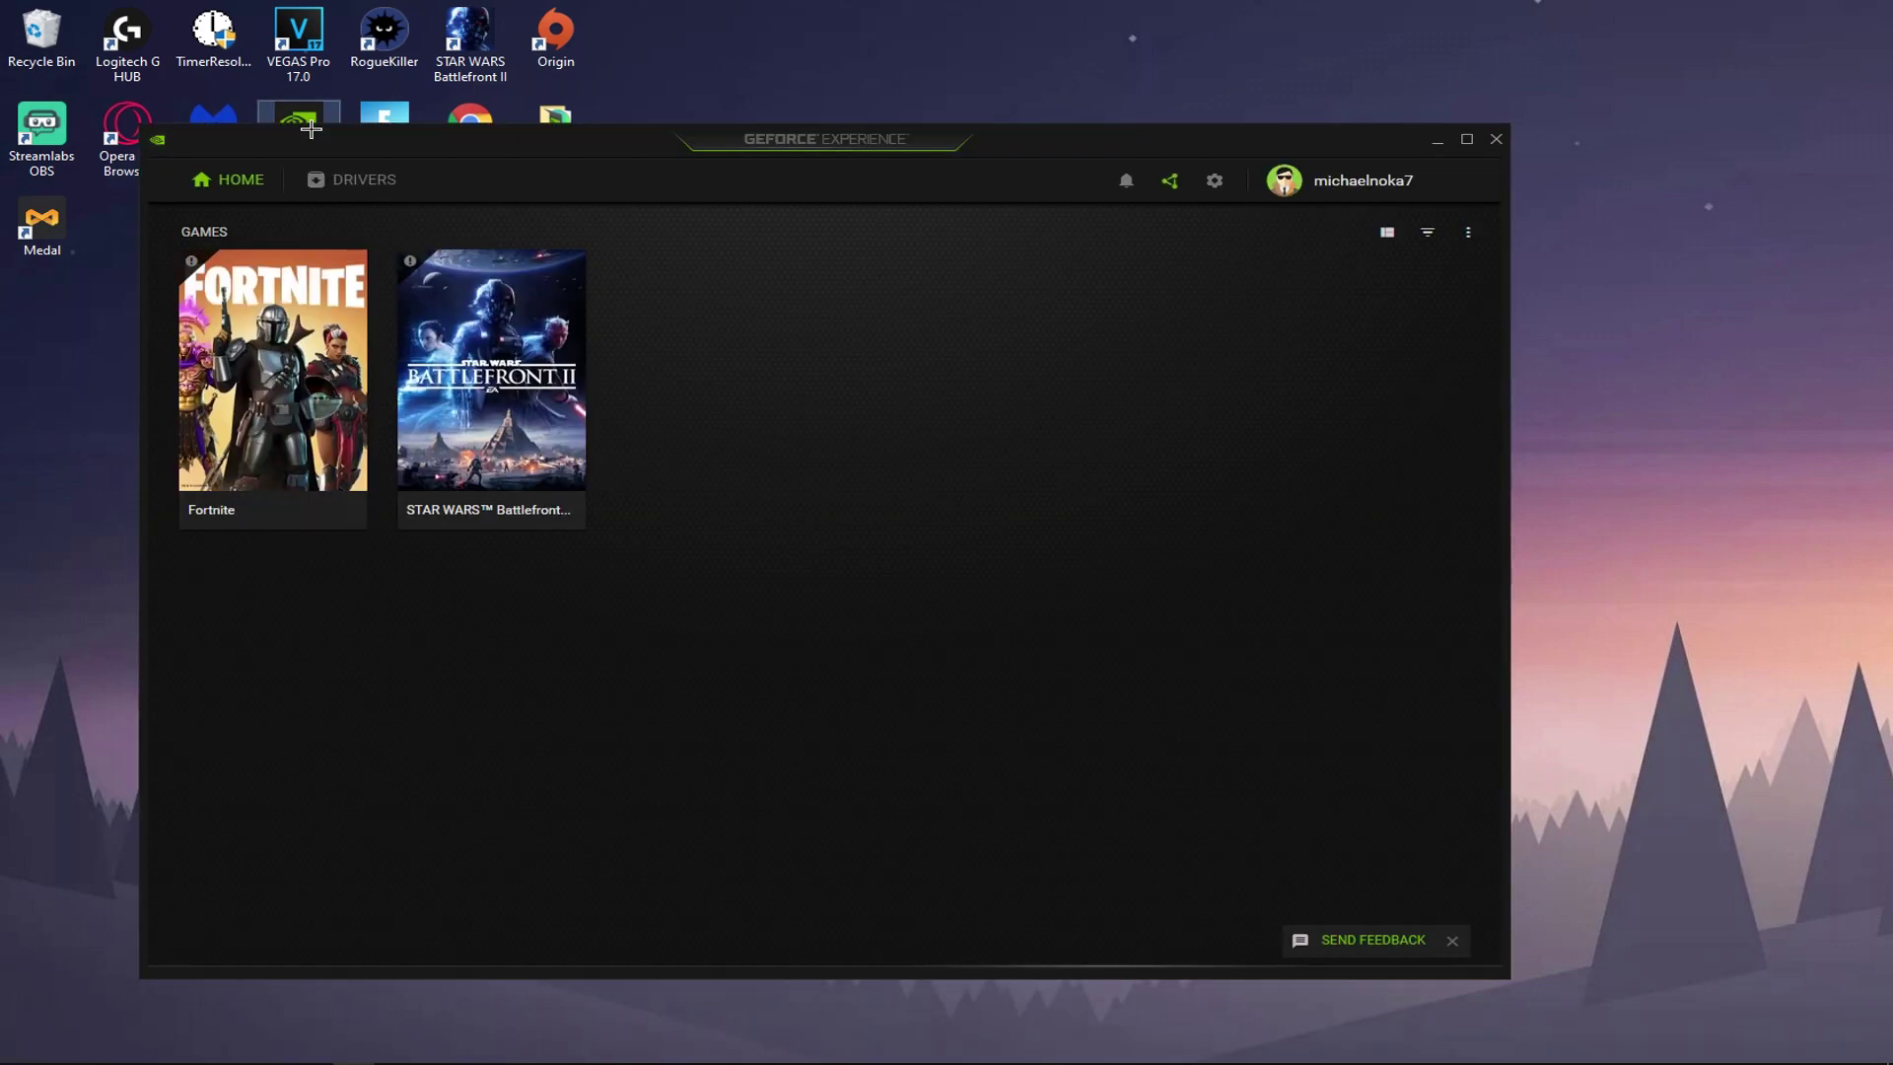
pyautogui.click(367, 178)
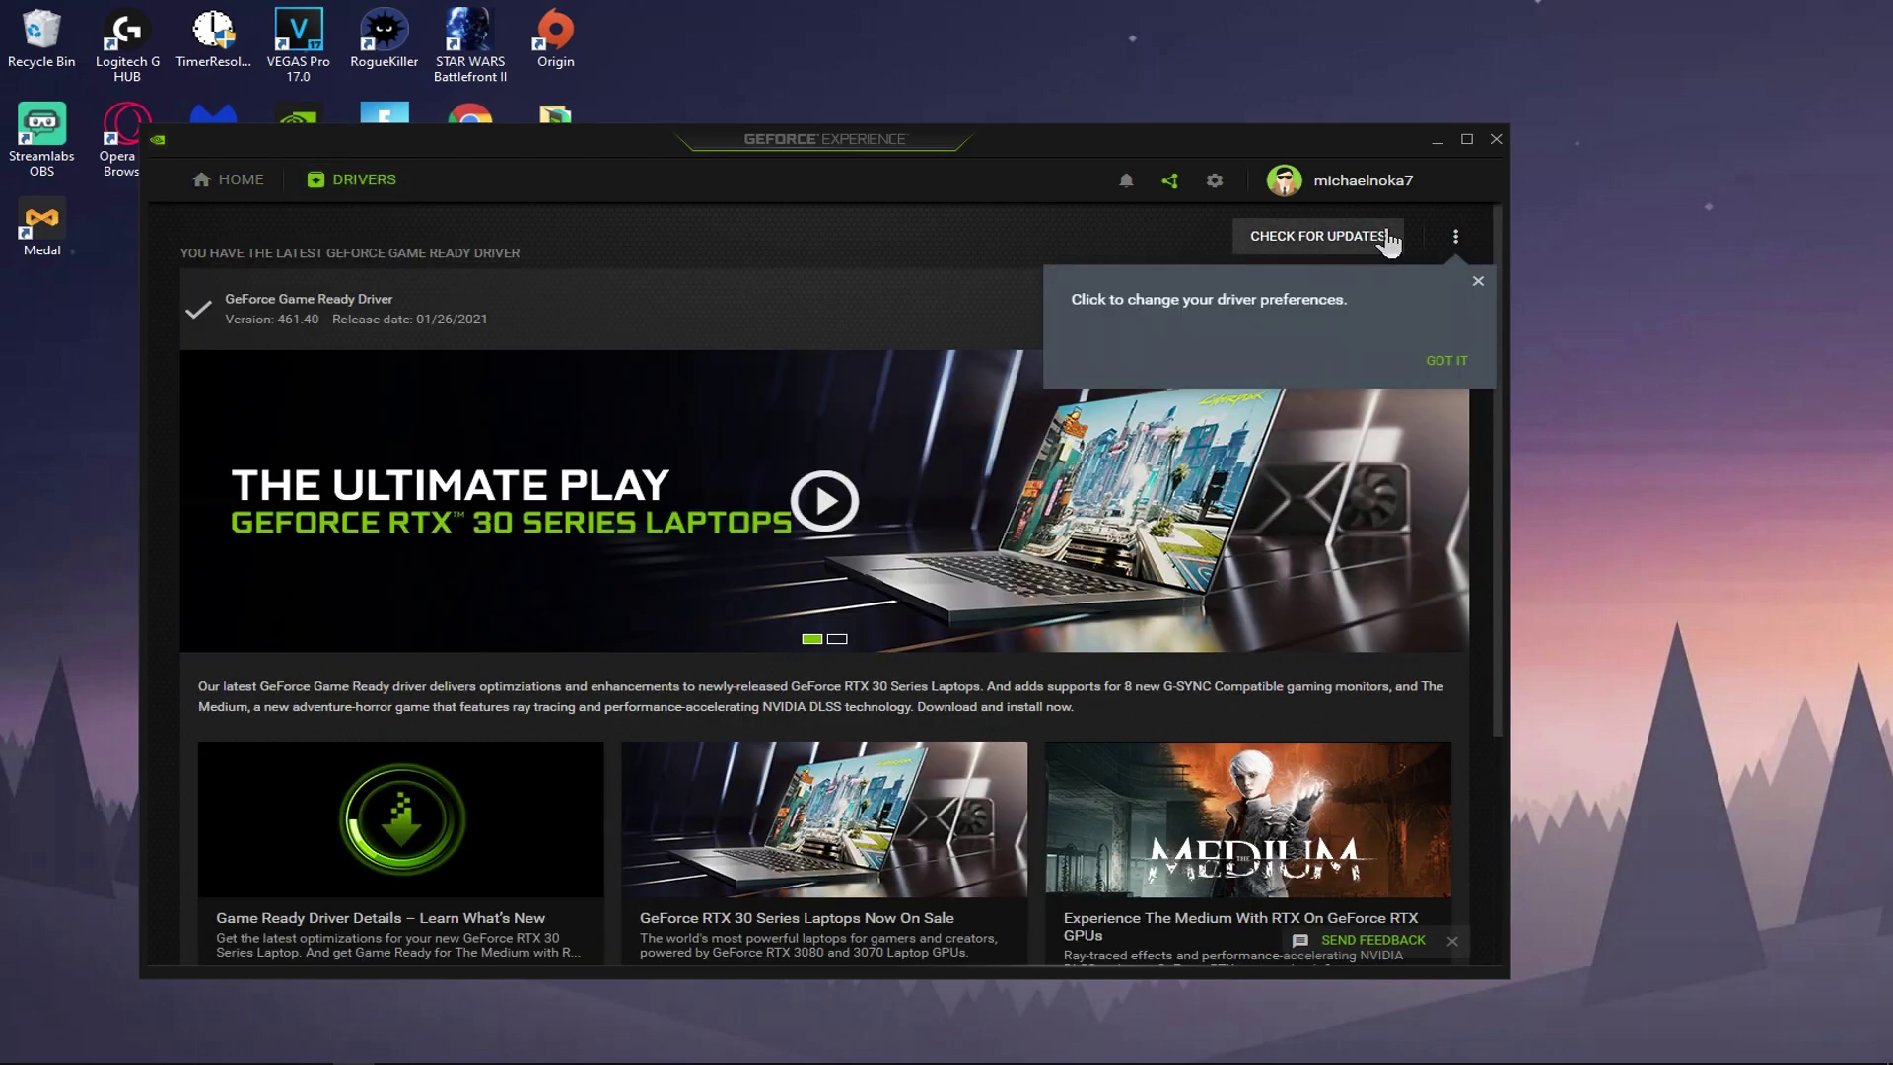
pyautogui.rightClick(1561, 222)
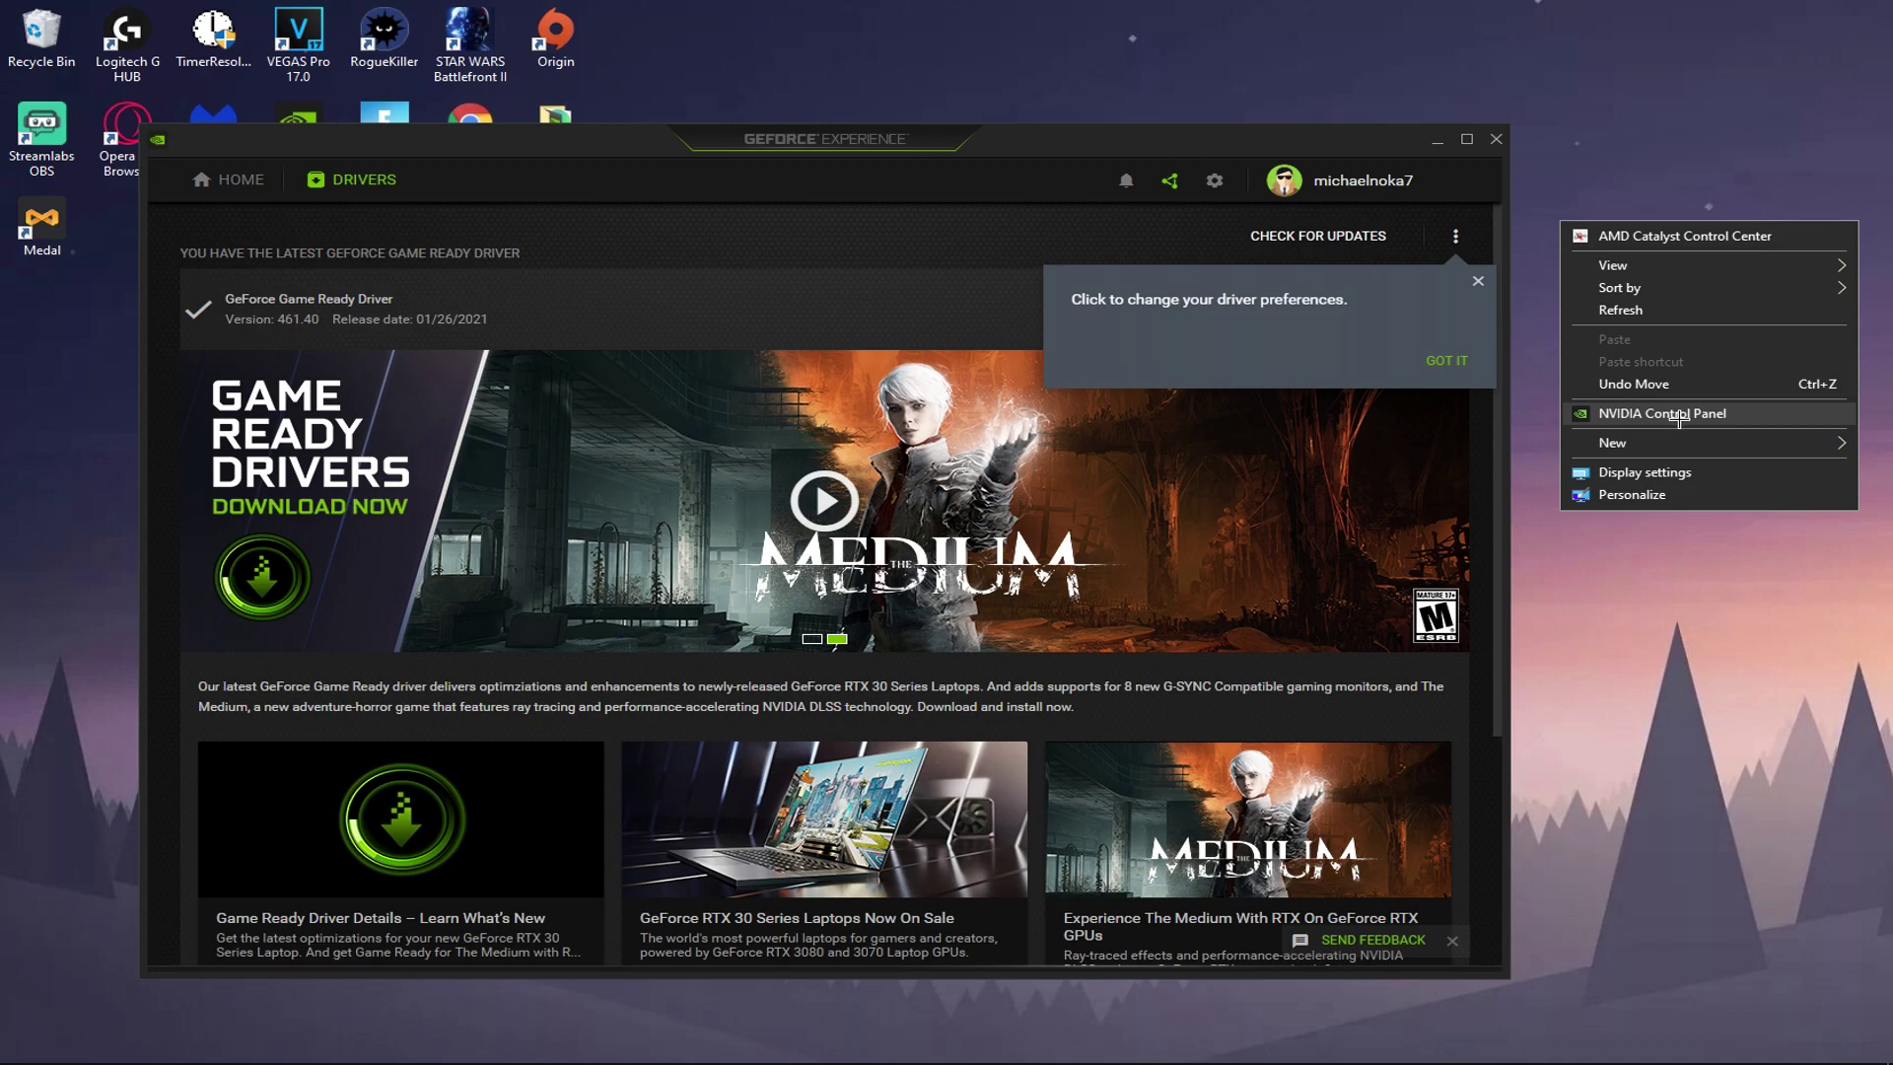
pyautogui.click(1686, 161)
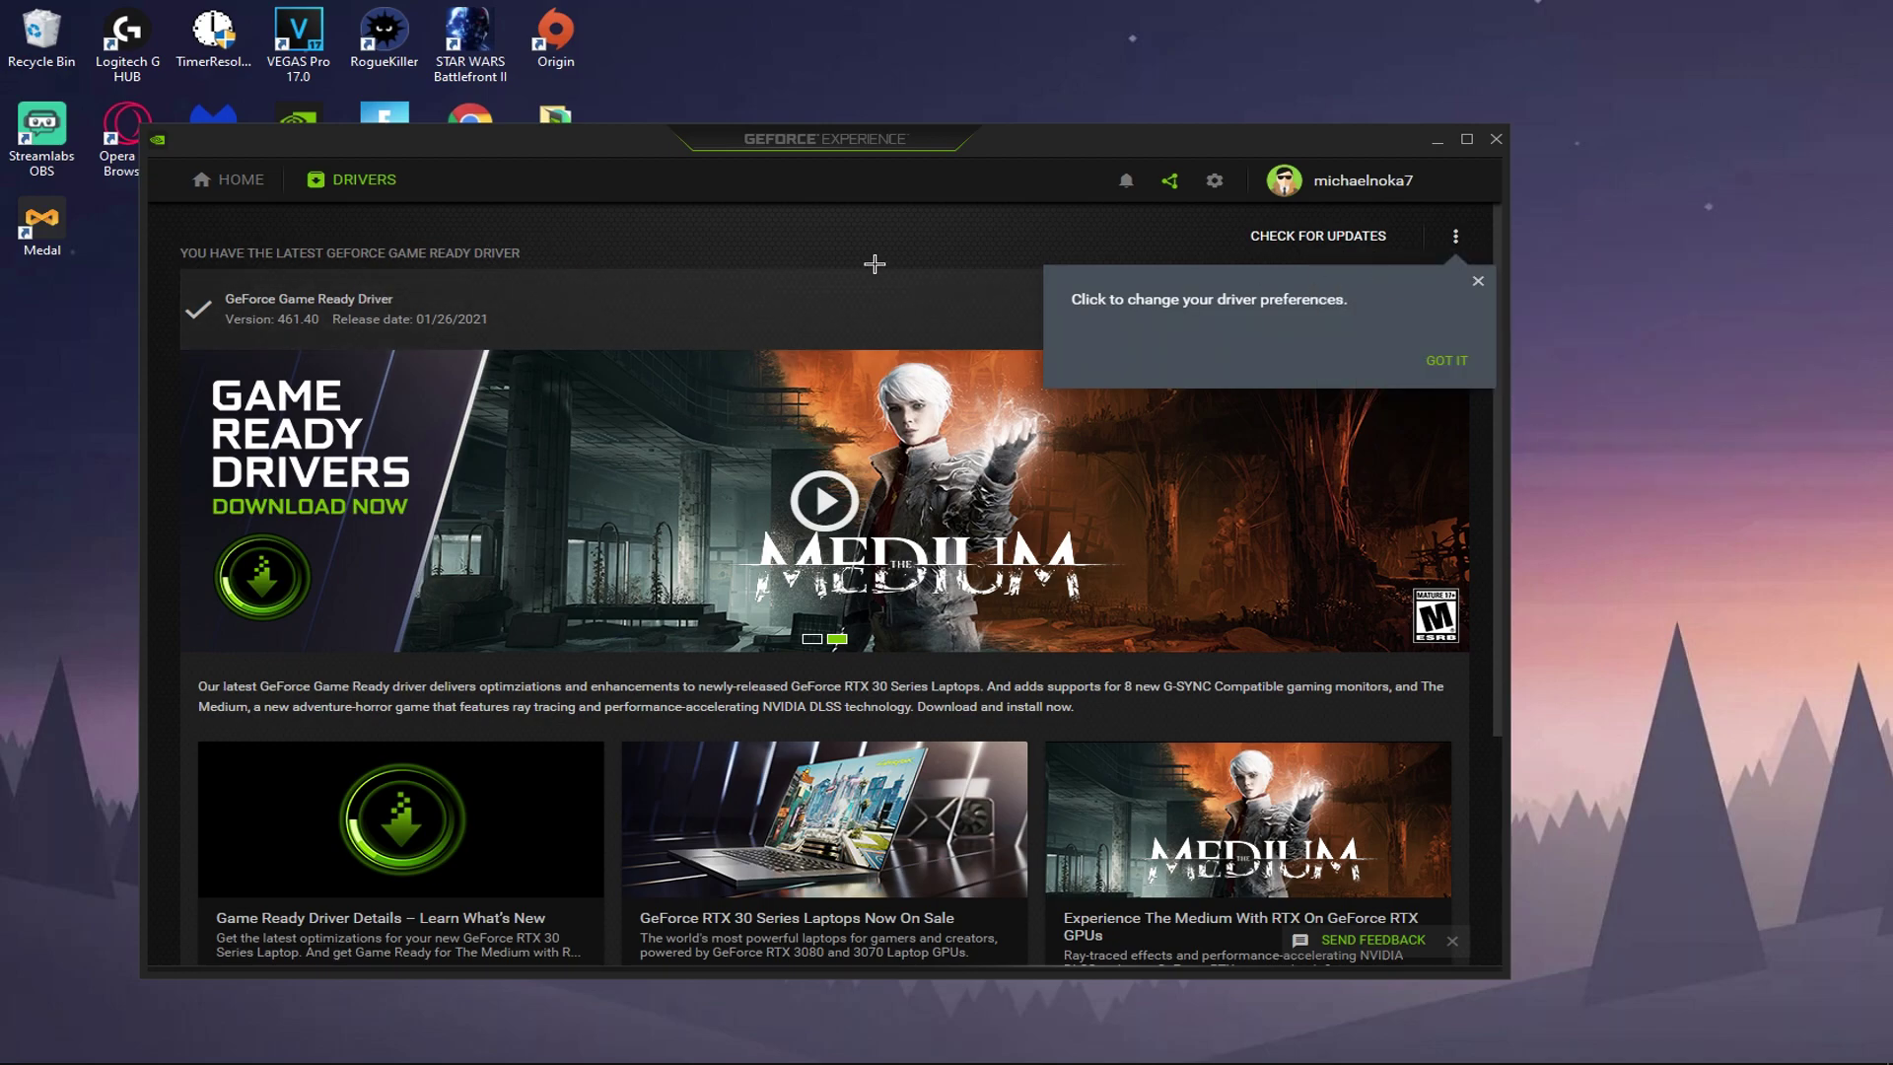
# Step: Open NVIDIA Control Panel from the desktop's right-click menu
pyautogui.press('super+d')
pyautogui.rightClick(1193, 252)
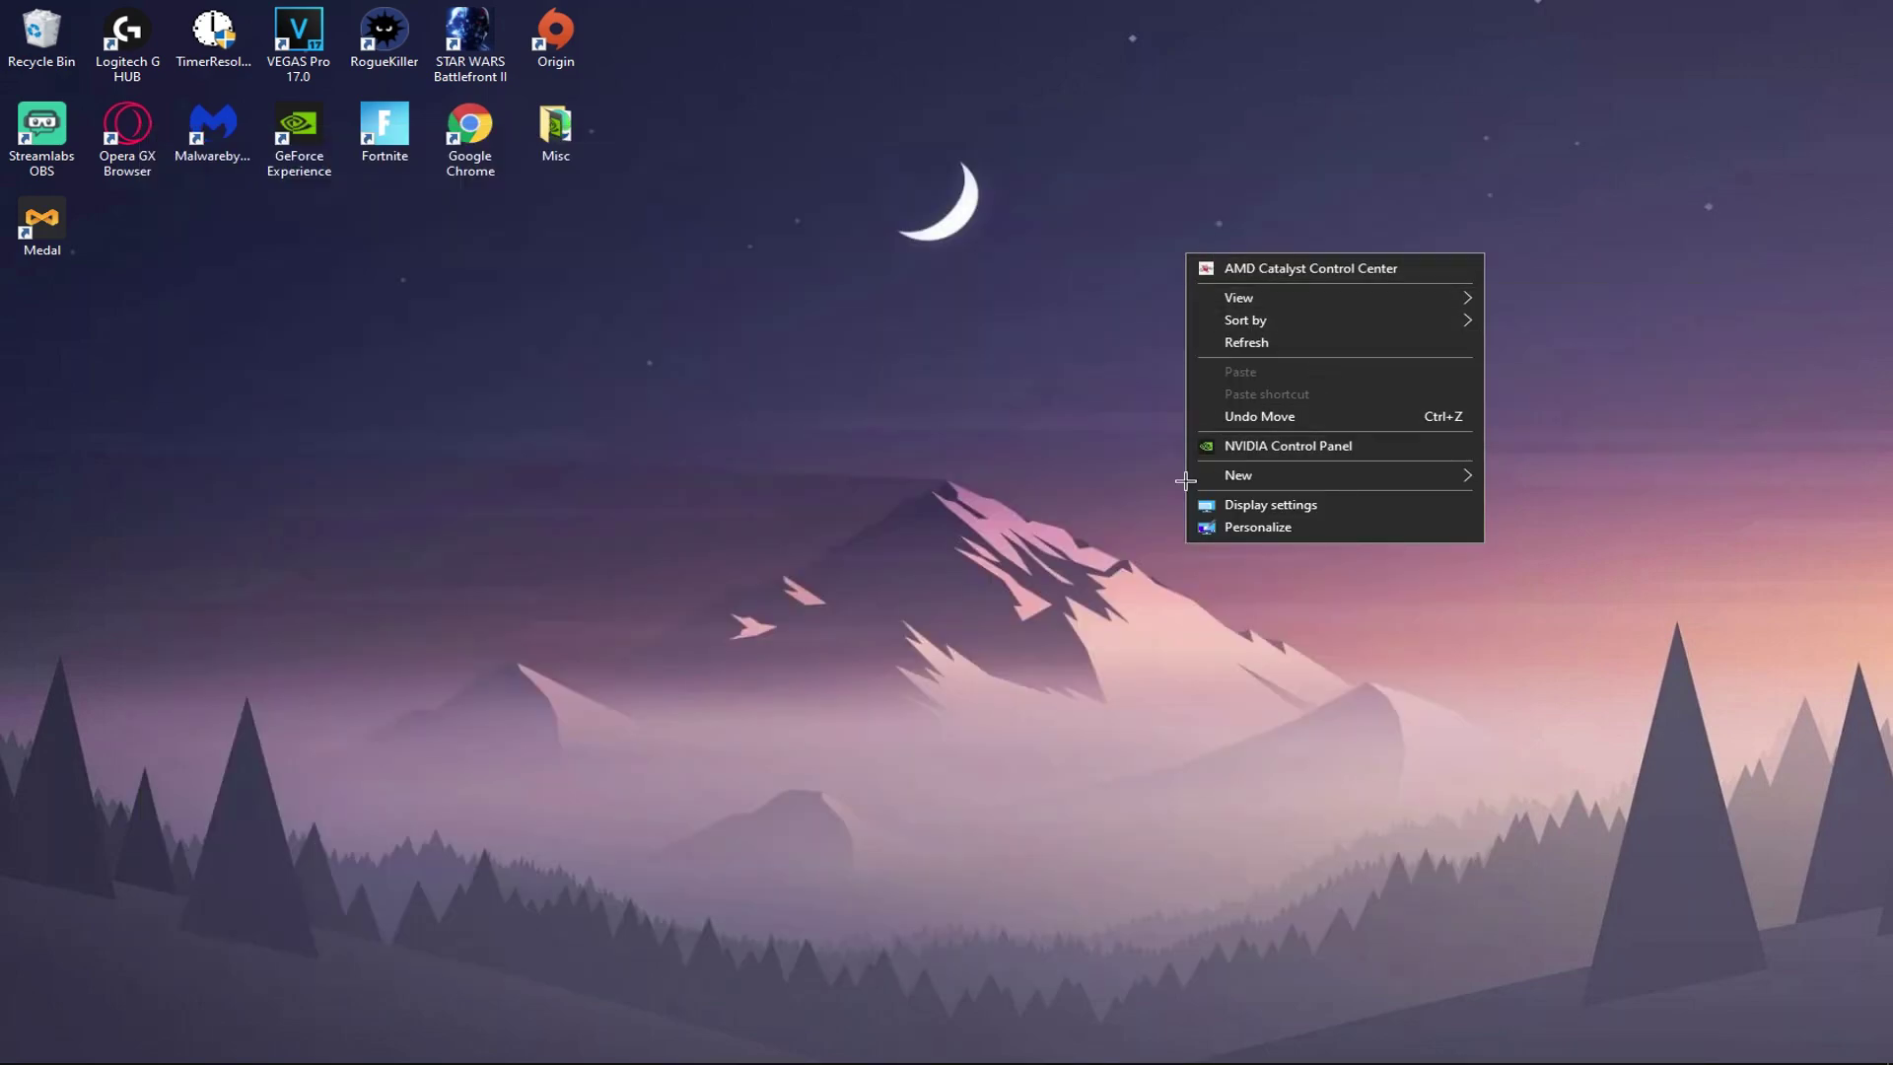
pyautogui.click(1220, 446)
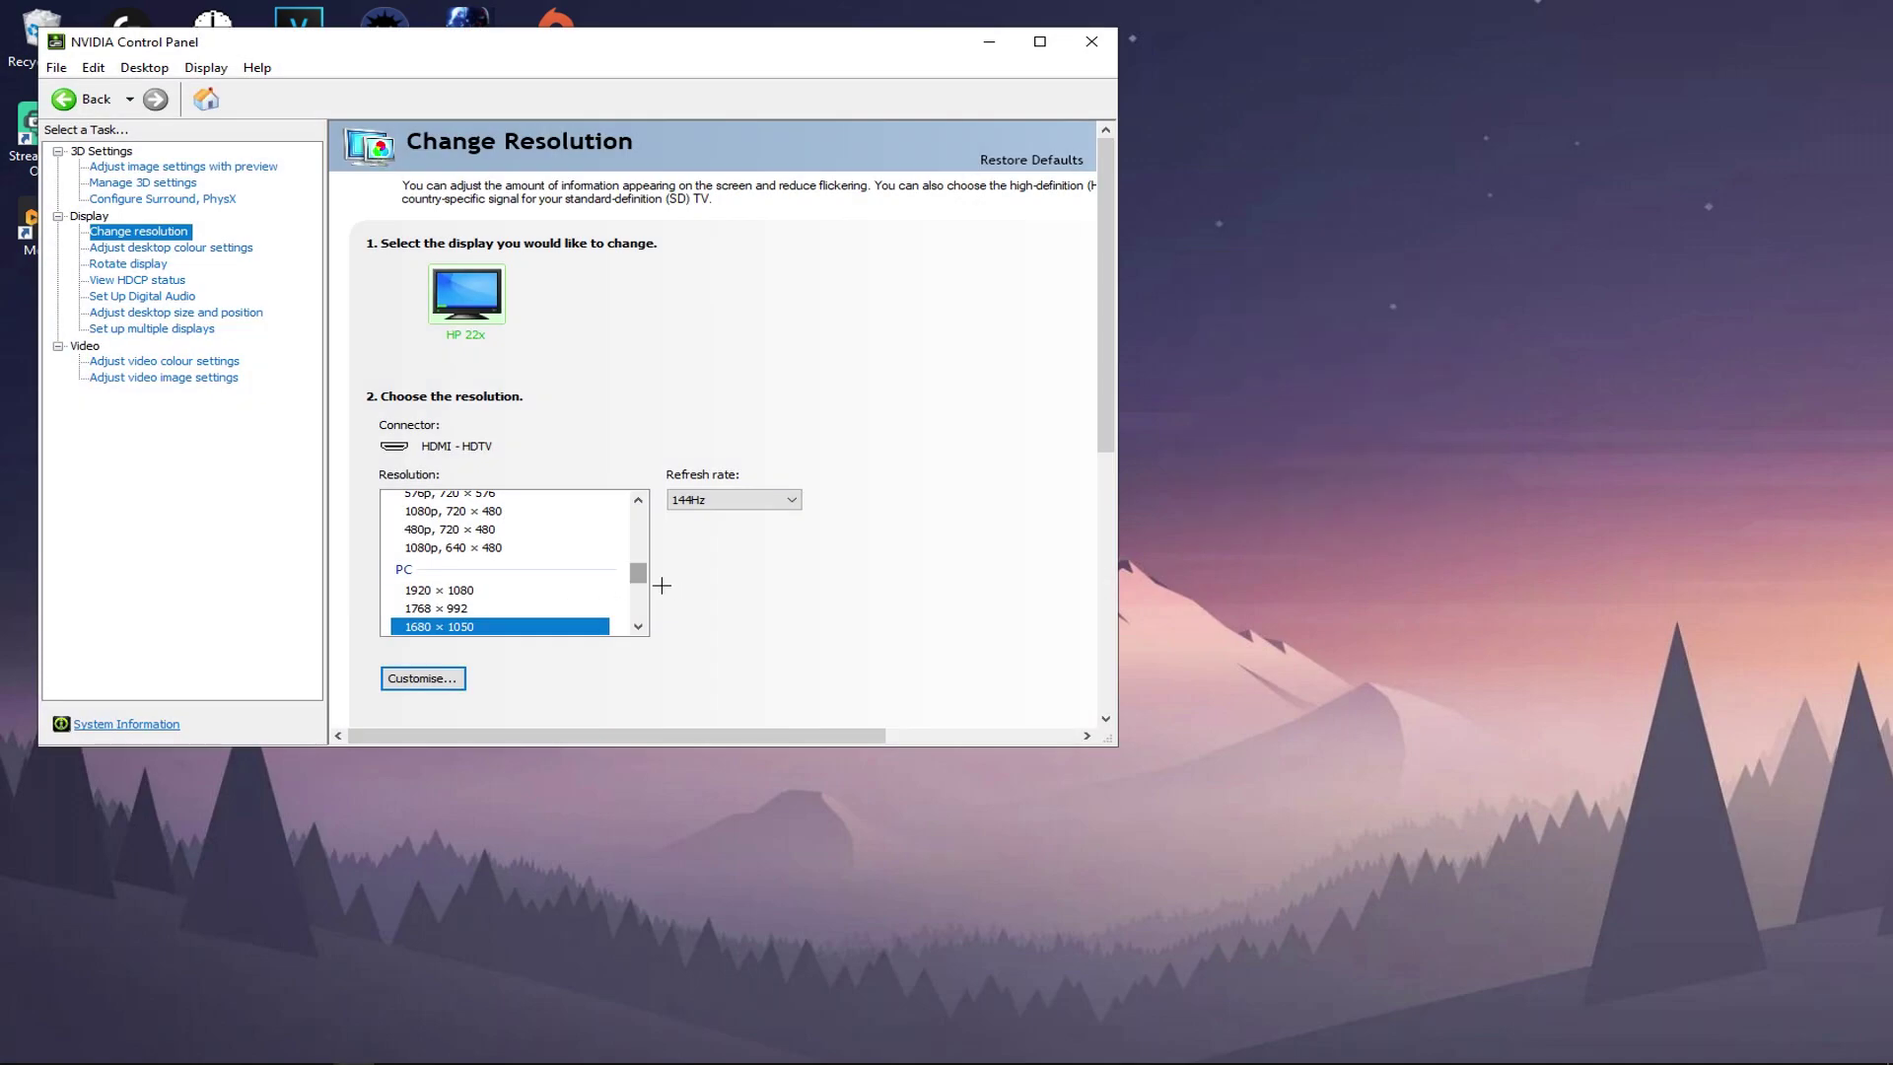
# Step: Browse the HP 22x resolution list on Change Resolution and open Customise
pyautogui.scroll(-1, 655, 582)
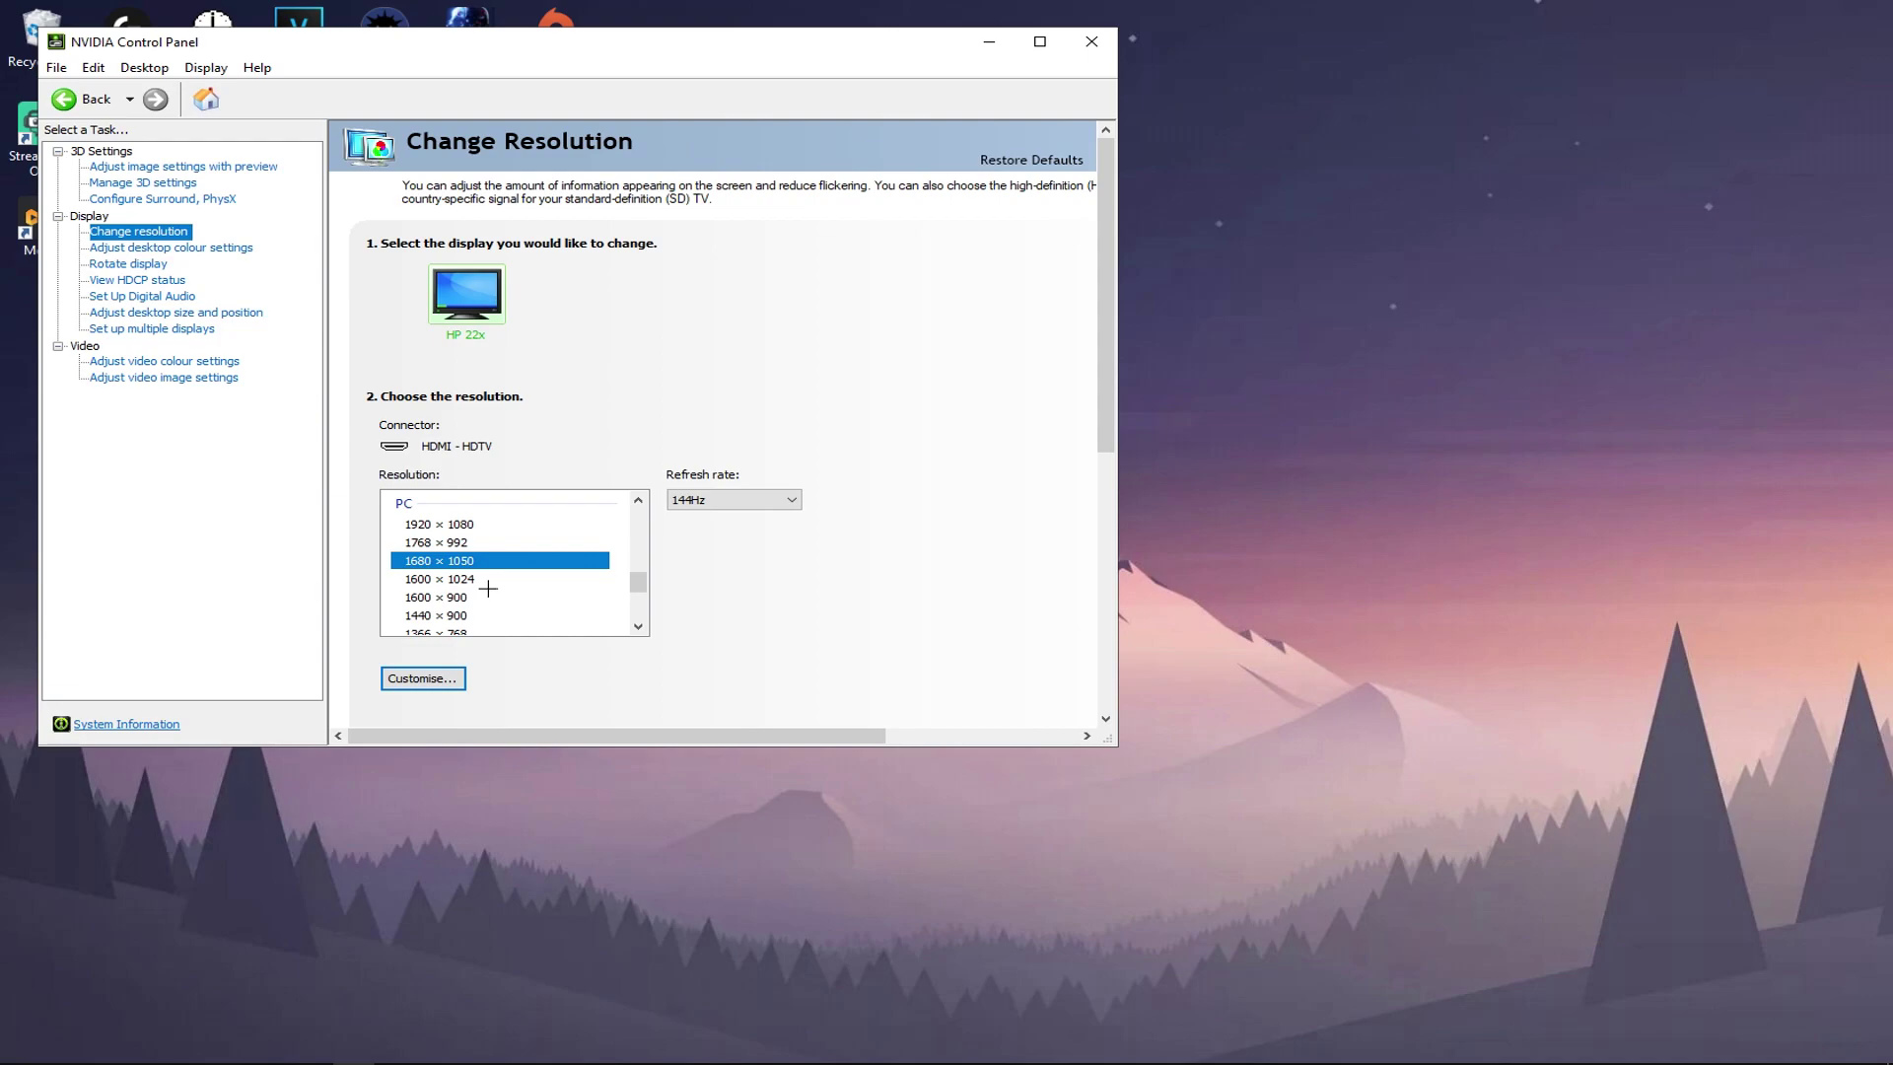
pyautogui.scroll(3, 652, 591)
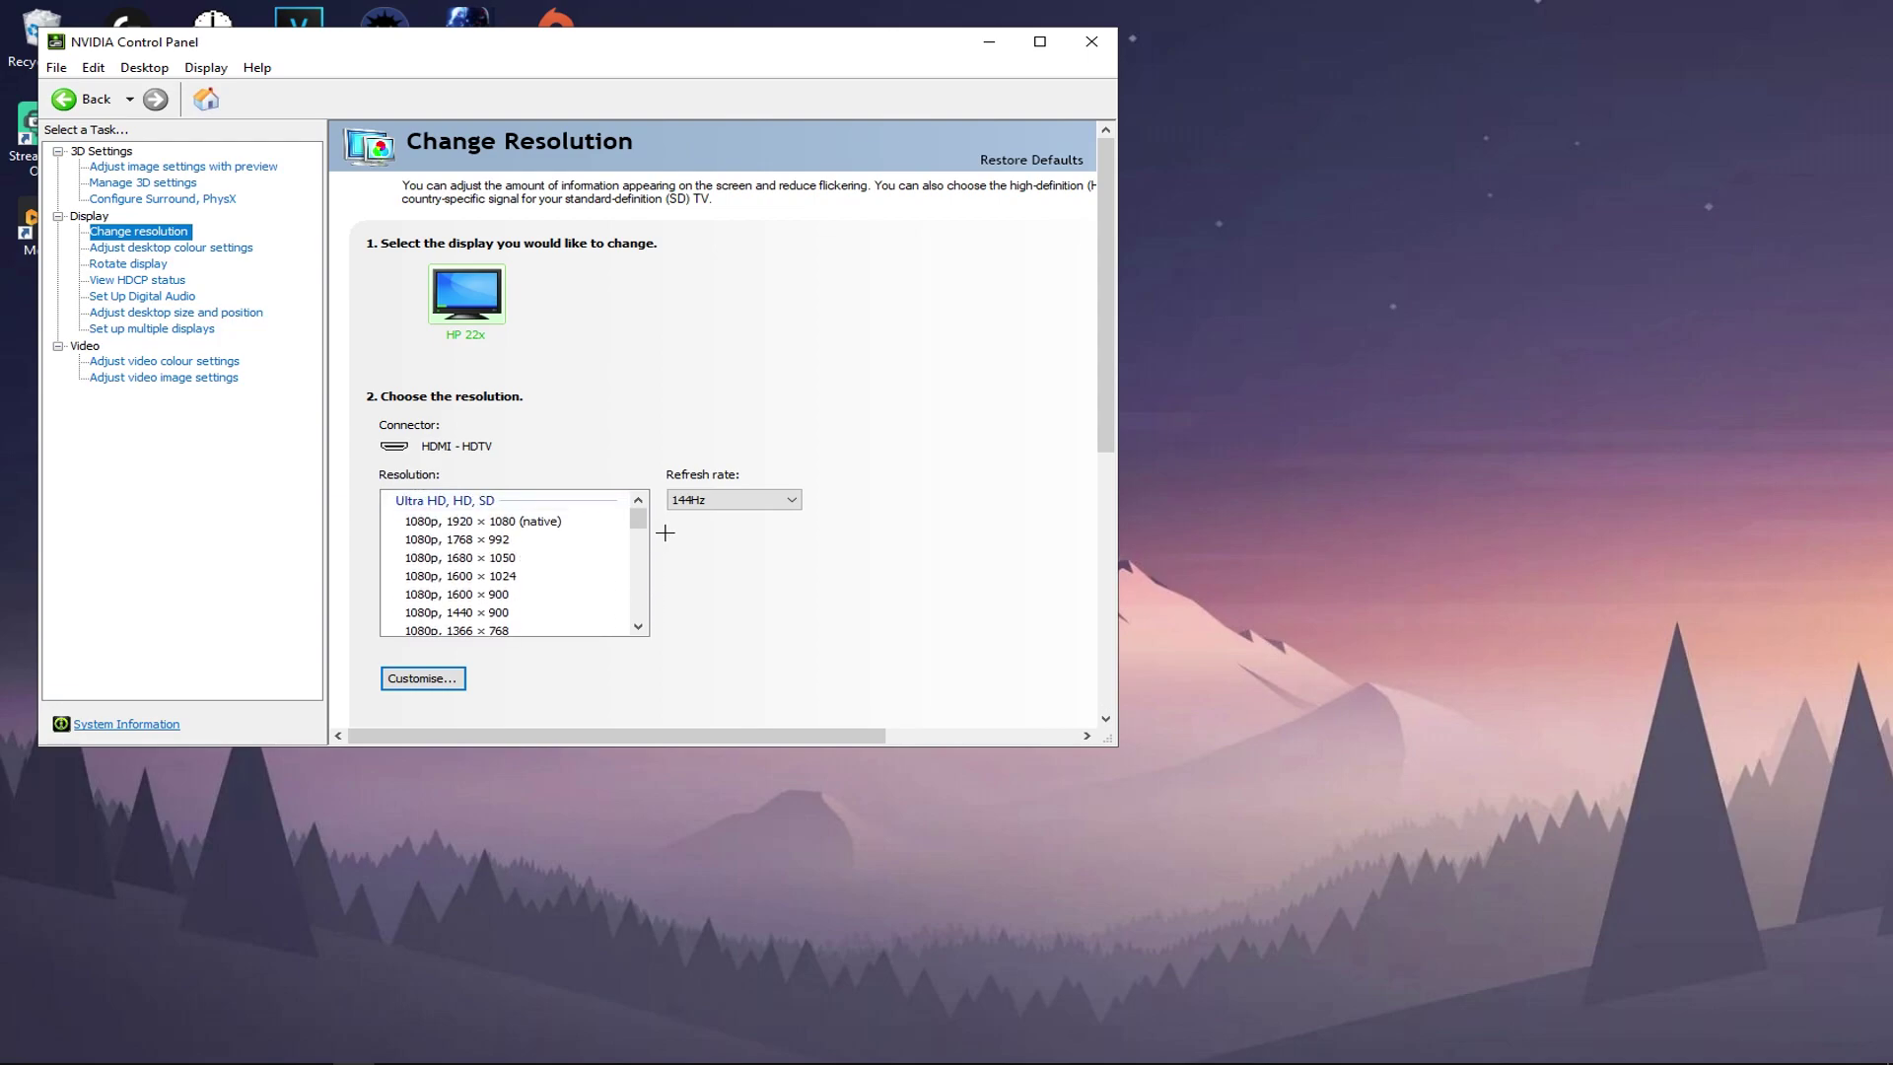
pyautogui.scroll(-5, 664, 535)
pyautogui.scroll(-3, 658, 596)
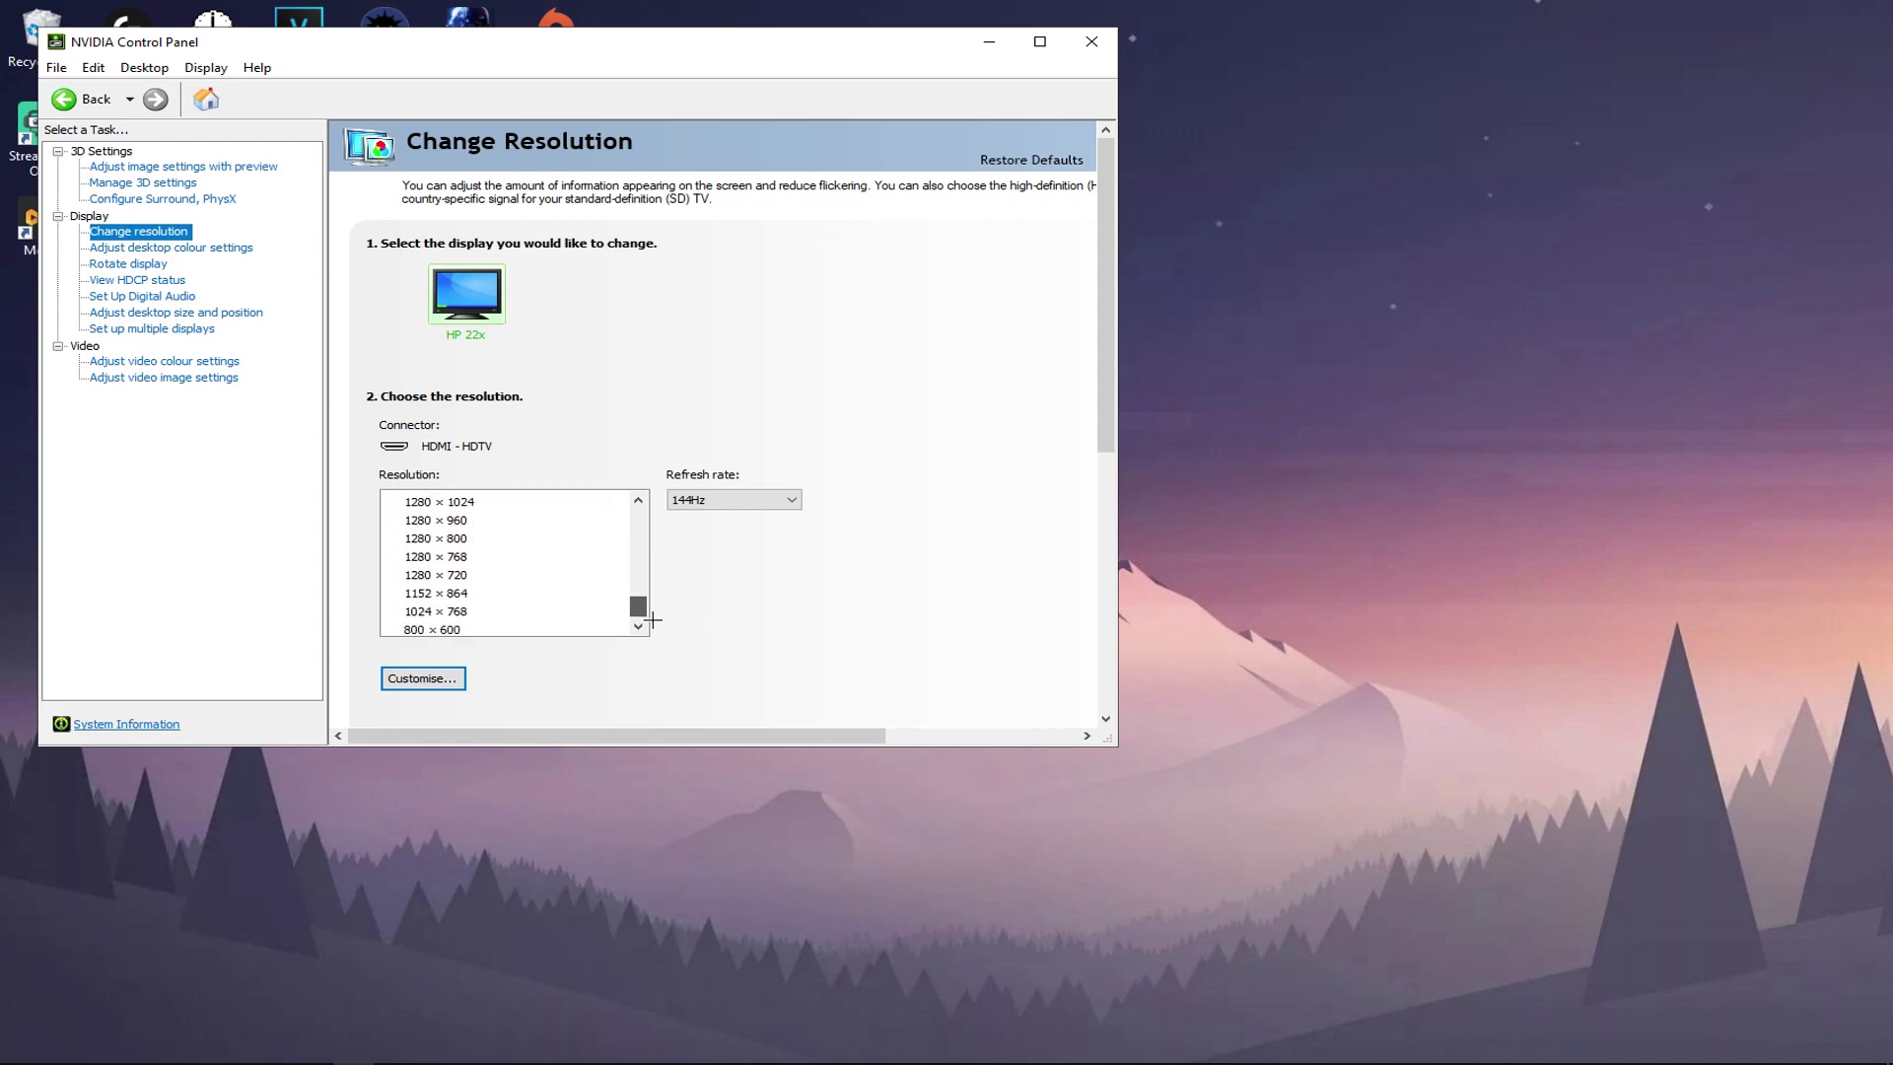
pyautogui.scroll(-1, 655, 621)
pyautogui.scroll(3, 660, 611)
pyautogui.scroll(6, 664, 591)
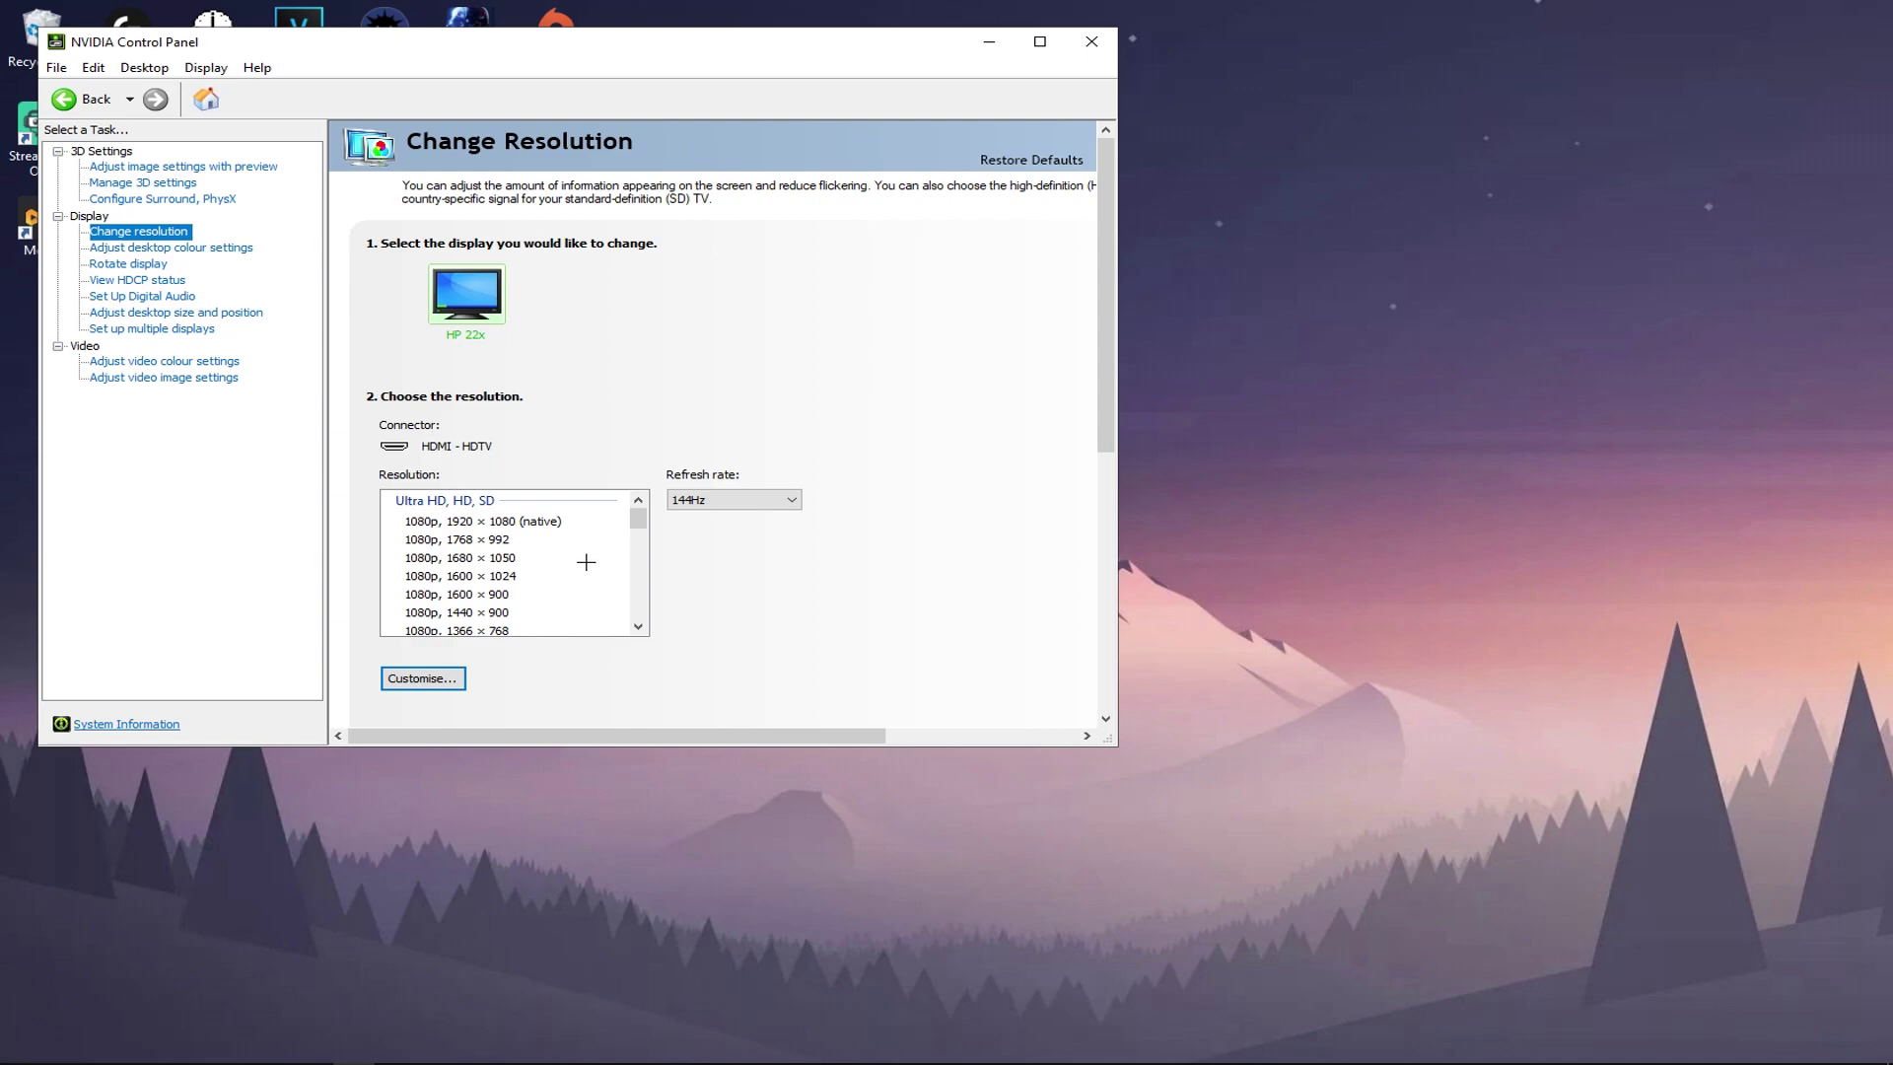
pyautogui.scroll(-4, 654, 541)
pyautogui.scroll(-2, 660, 570)
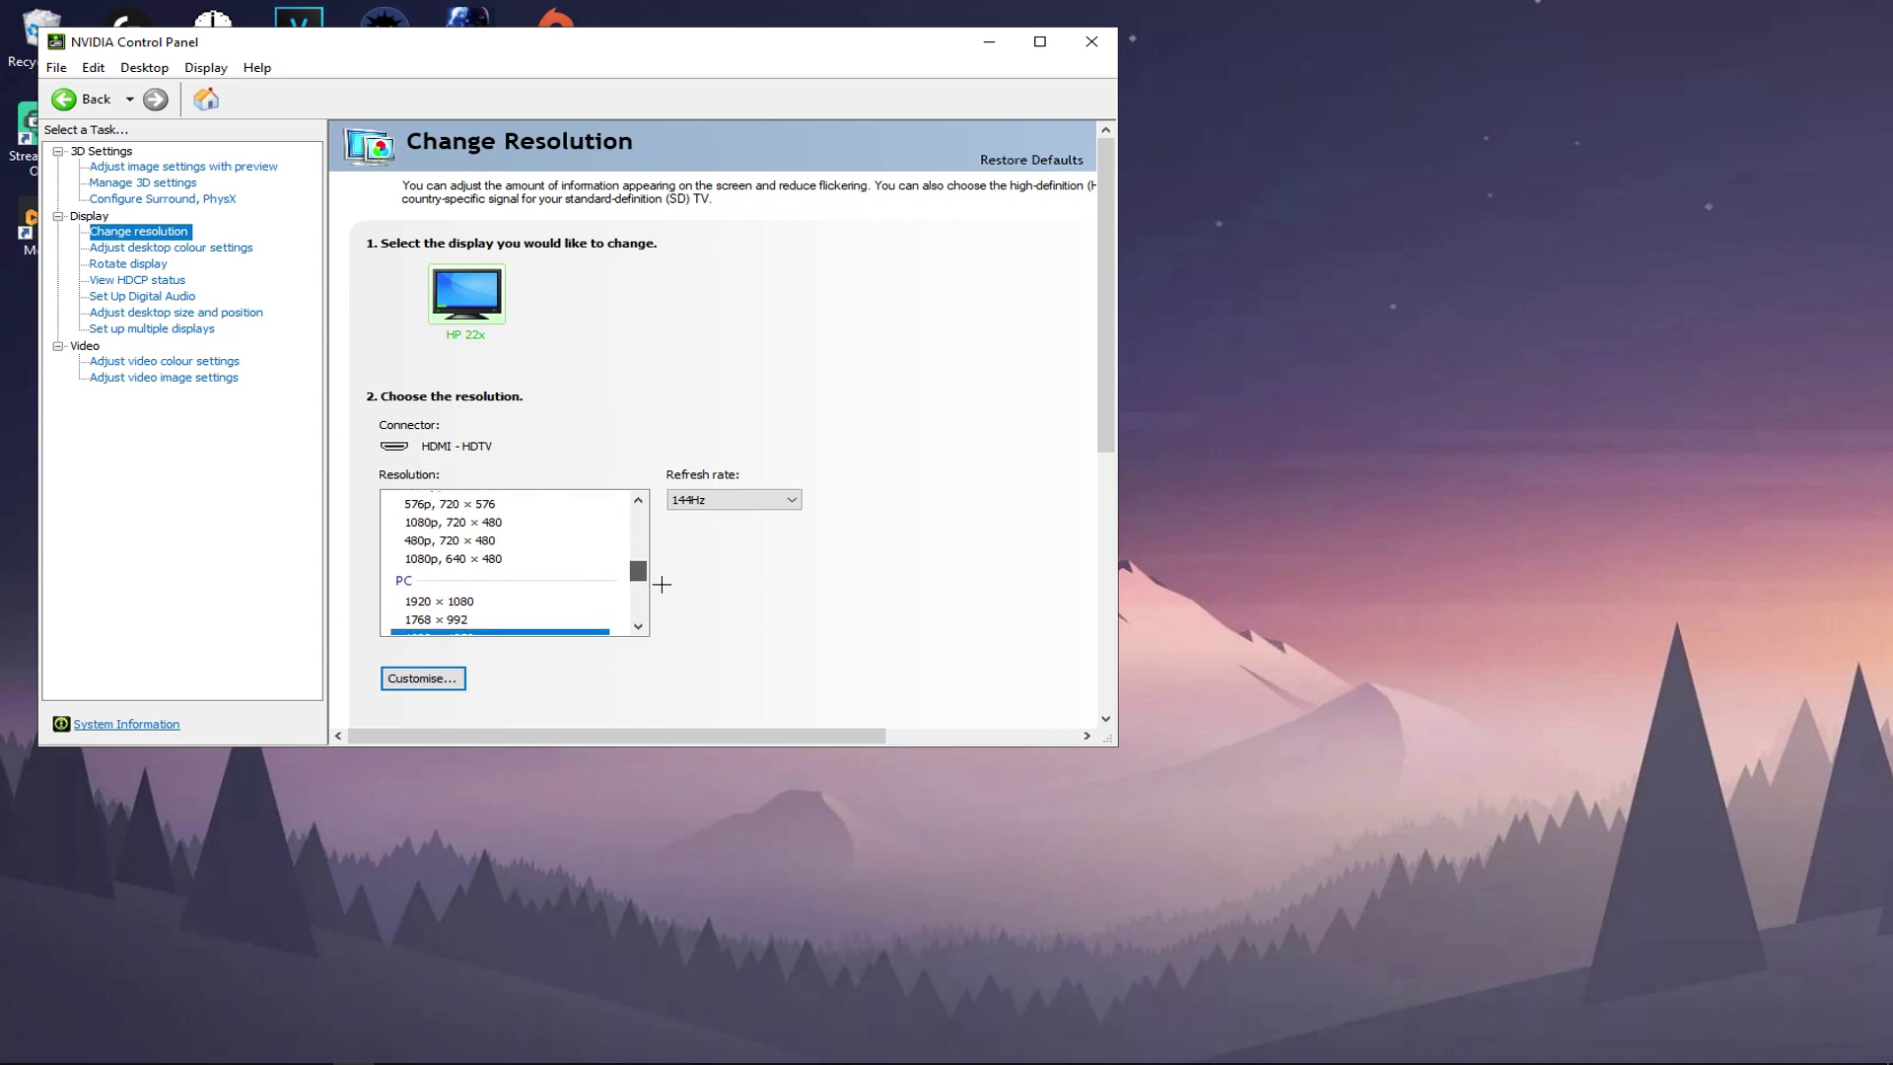
pyautogui.scroll(5, 661, 592)
pyautogui.scroll(-4, 660, 596)
pyautogui.scroll(2, 662, 562)
pyautogui.scroll(1, 662, 535)
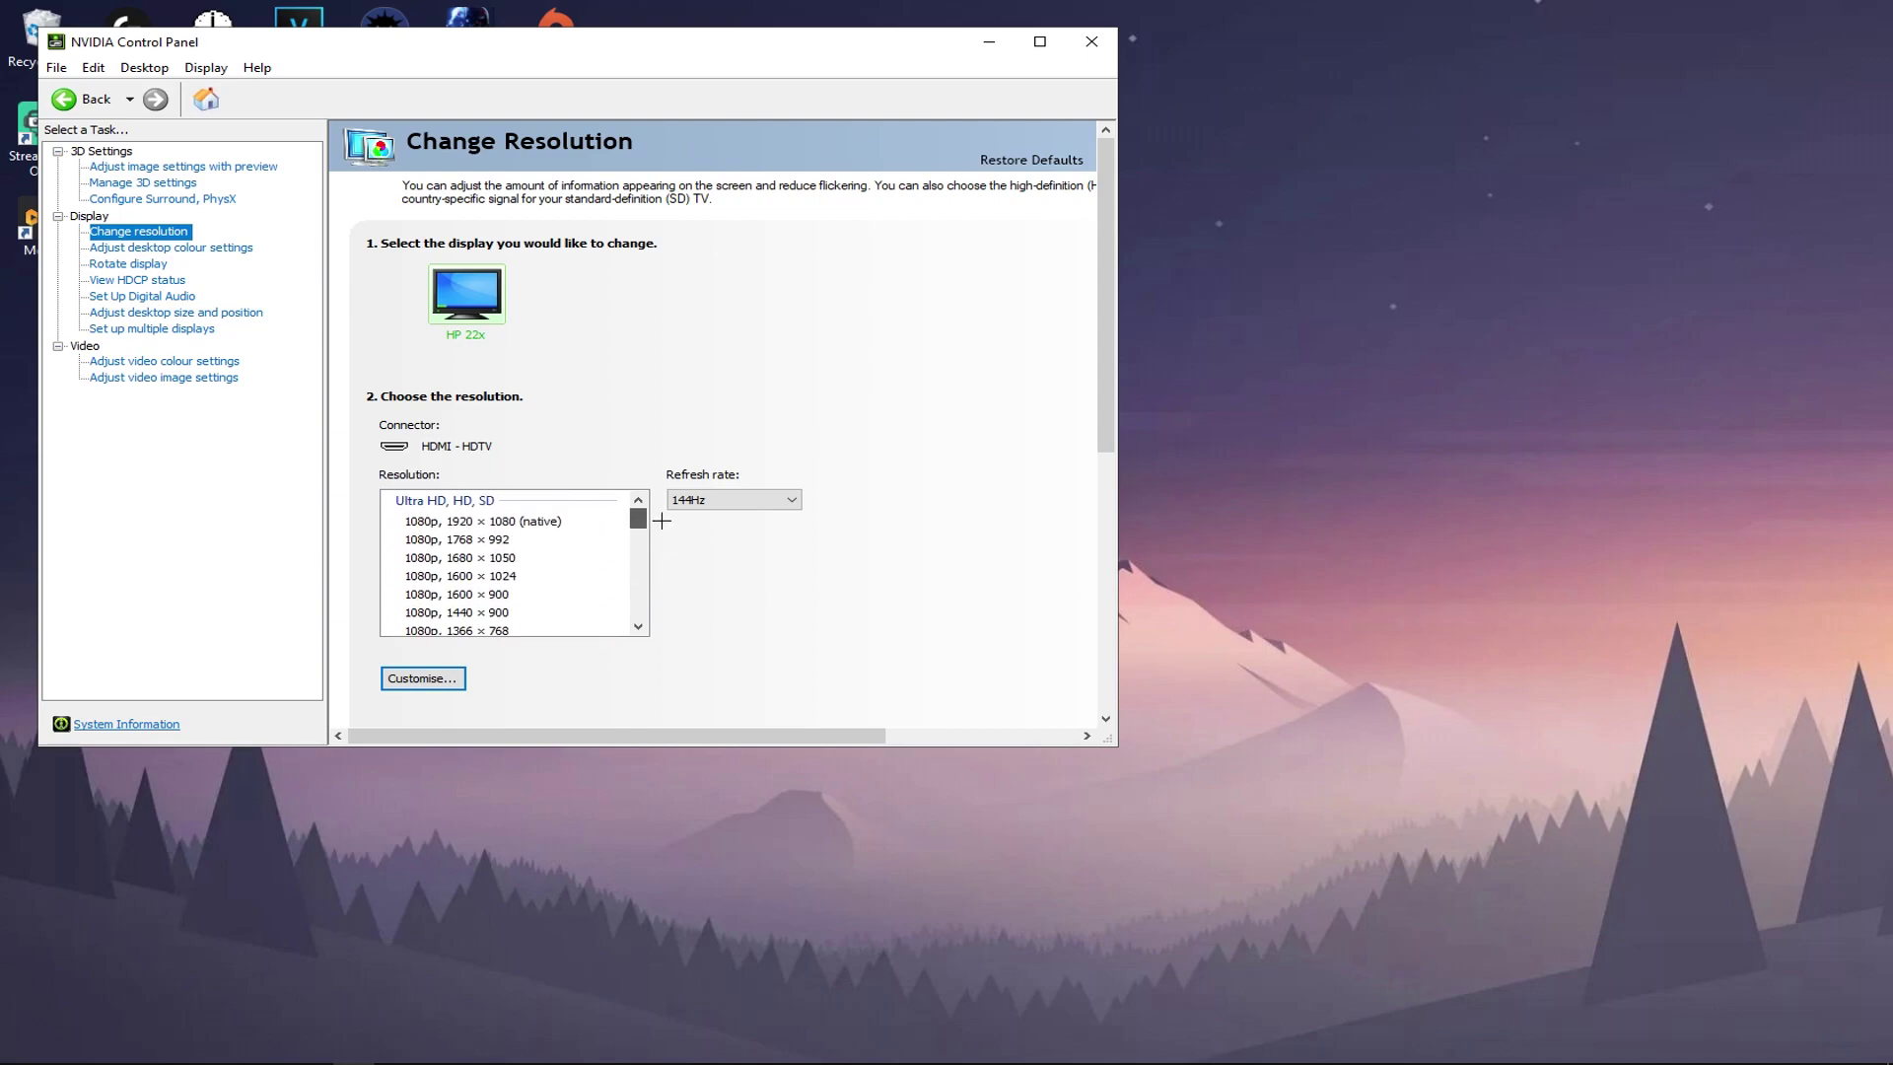
pyautogui.click(424, 681)
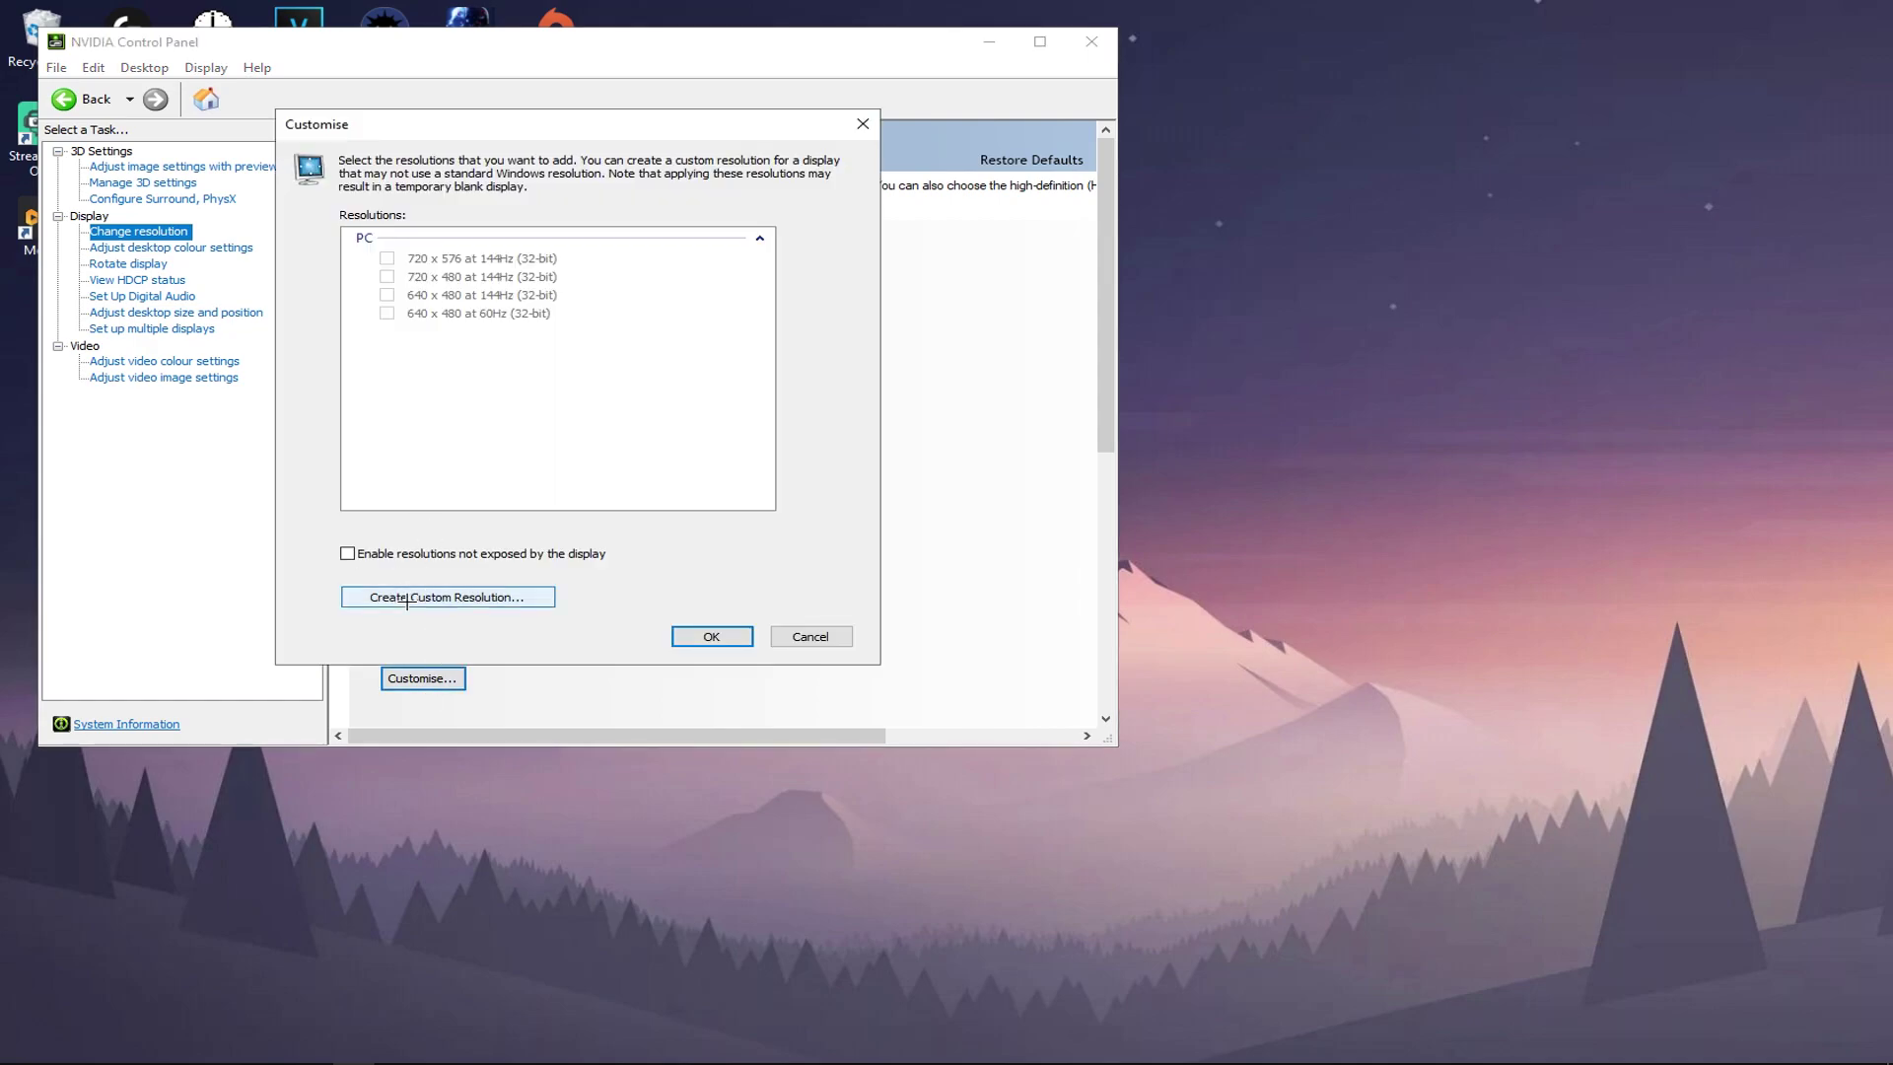
# Step: Start a custom resolution, accept the disclaimer, and enter 1750 horizontal by 1080 vertical
pyautogui.click(400, 603)
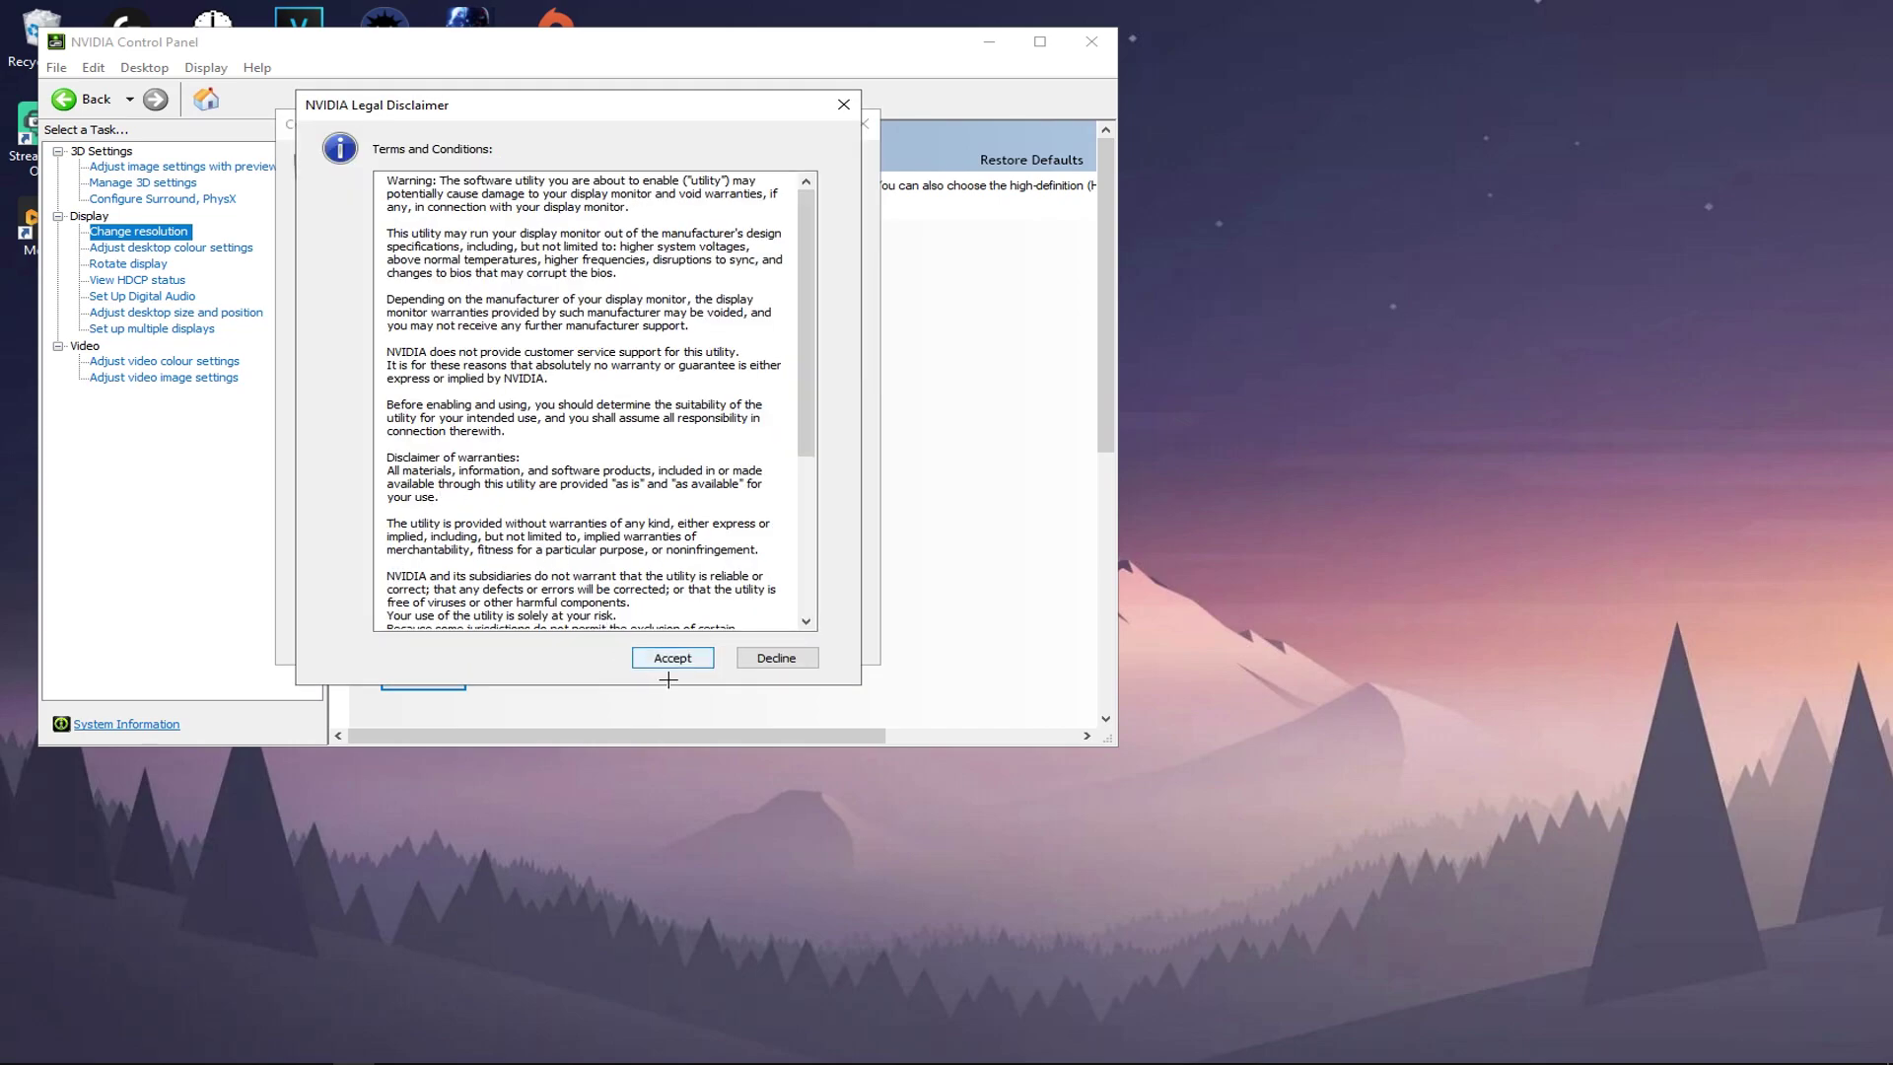
pyautogui.click(671, 659)
pyautogui.doubleClick(486, 244)
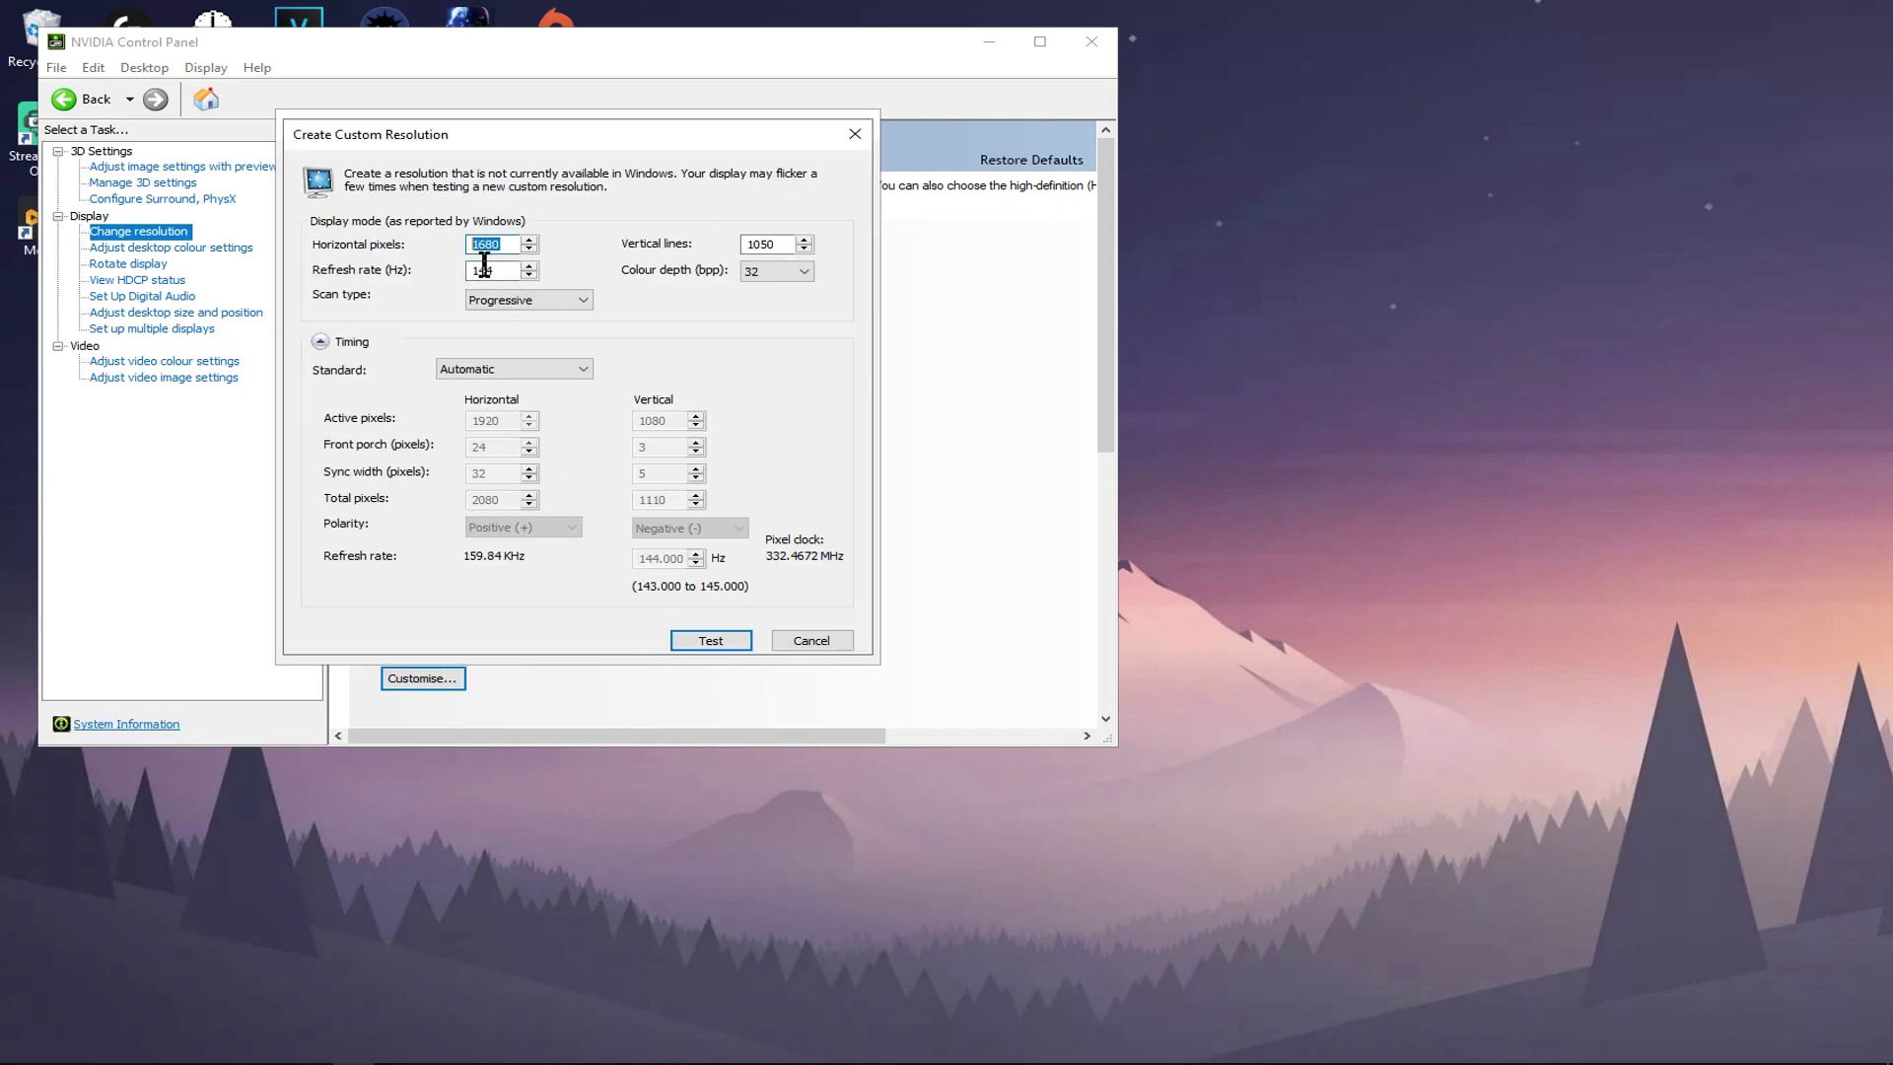
pyautogui.press('BackSpace')
pyautogui.write('1750')
pyautogui.click(787, 246)
pyautogui.press('BackSpace')
pyautogui.write('80')
# Step: Test the 1750 × 1080 custom resolution, keep it, and finish customising
pyautogui.click(719, 654)
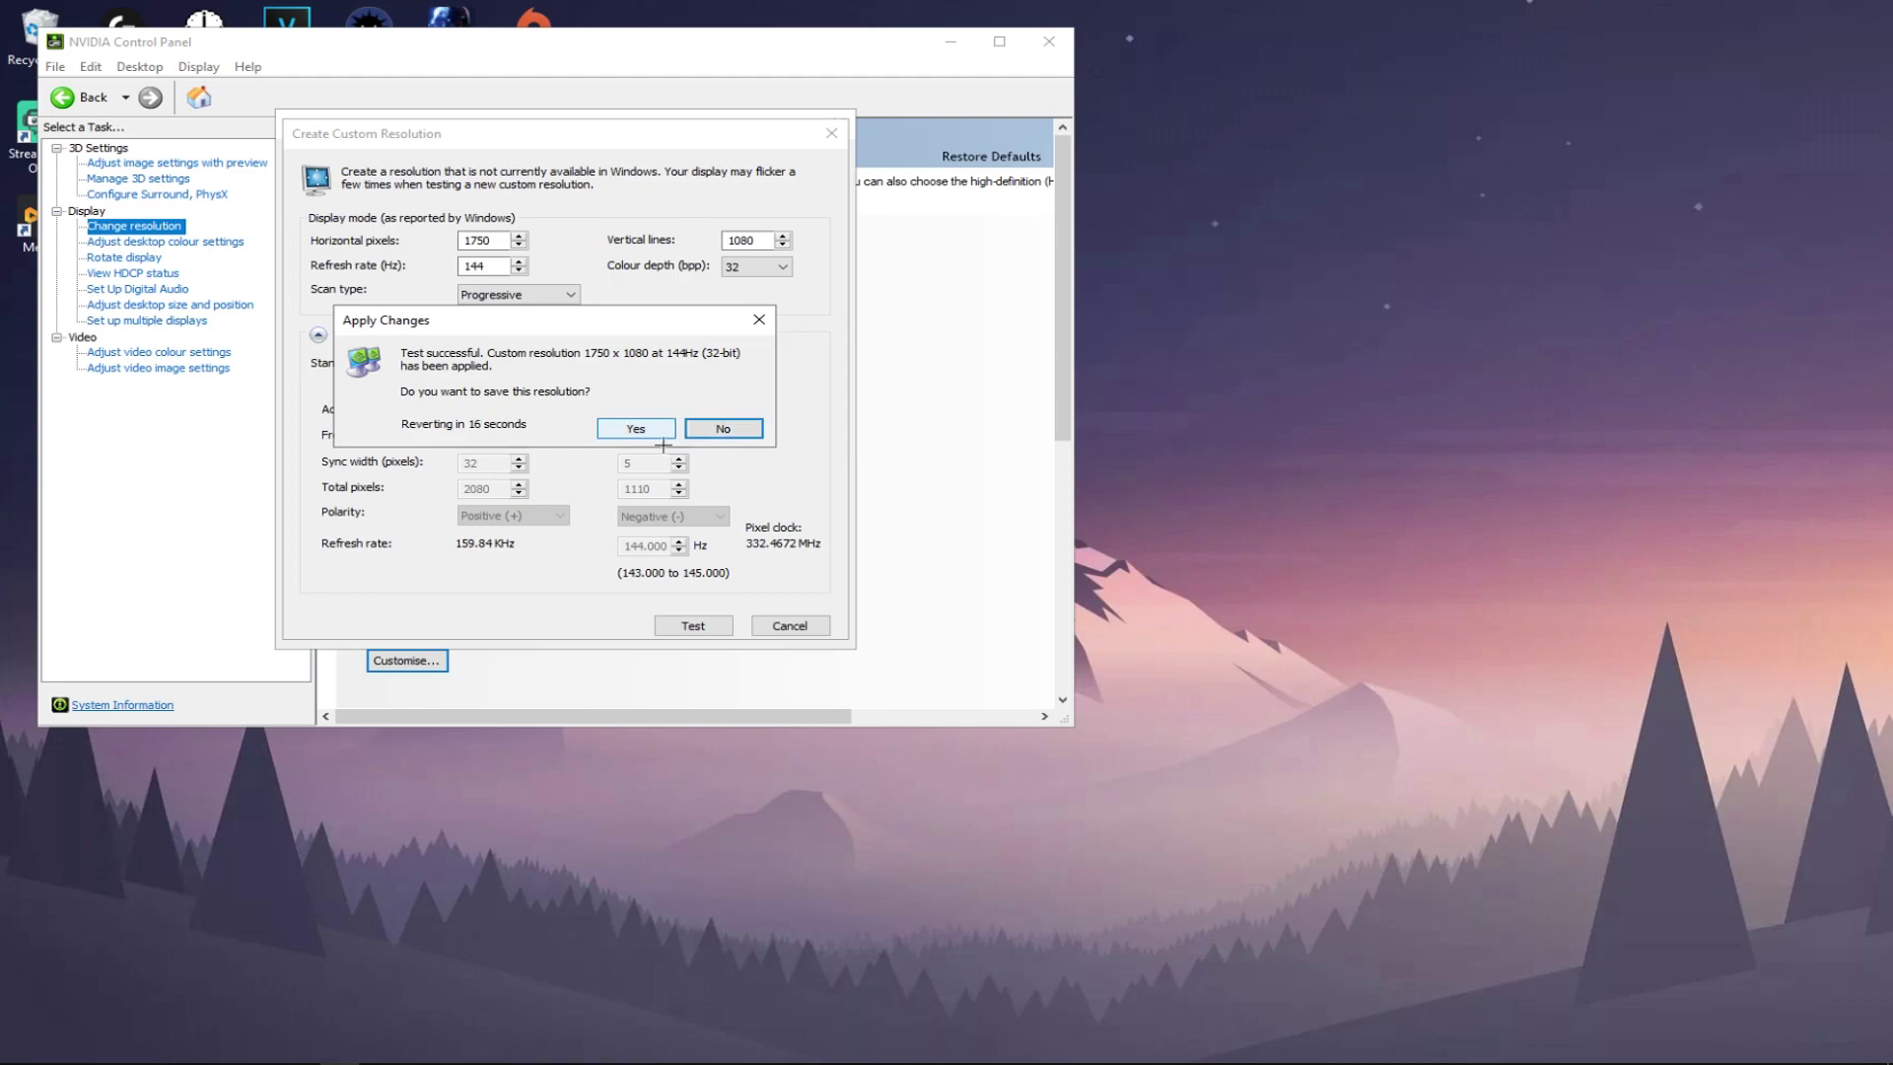
pyautogui.click(658, 433)
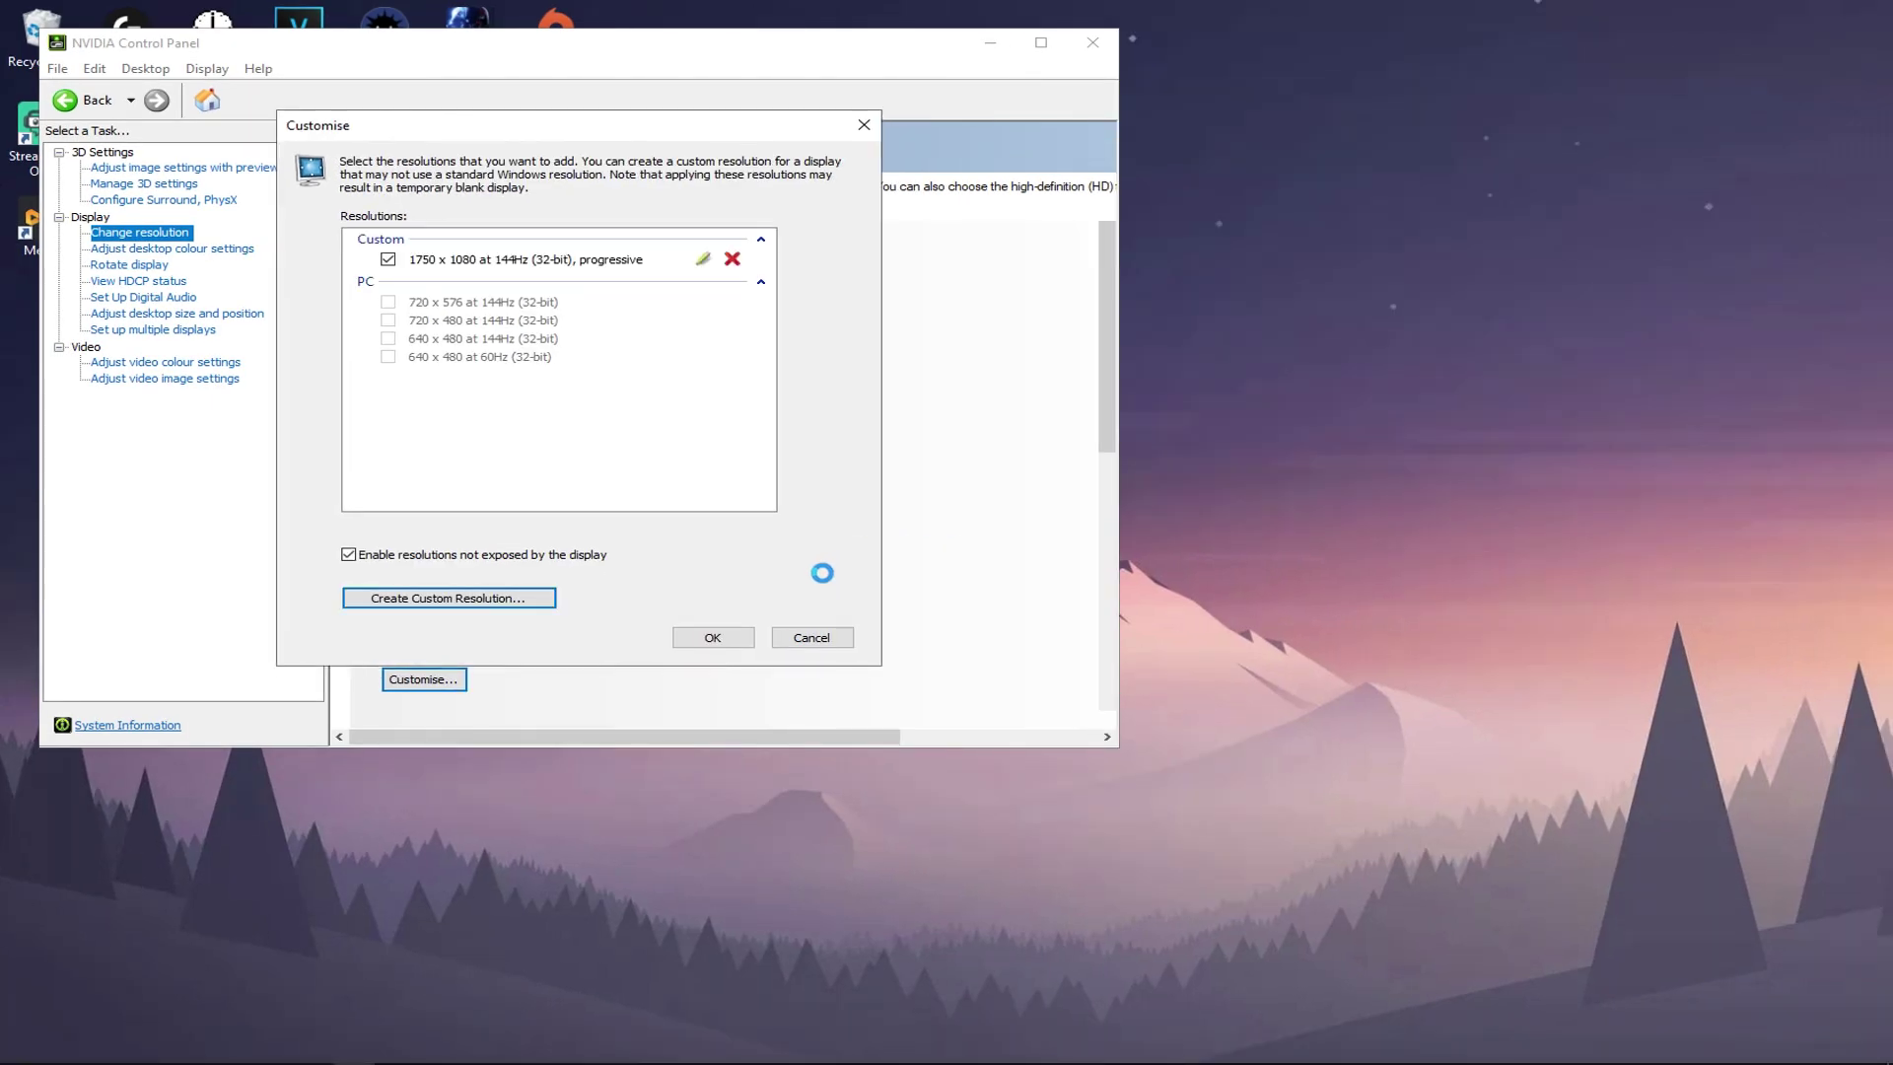
pyautogui.click(712, 638)
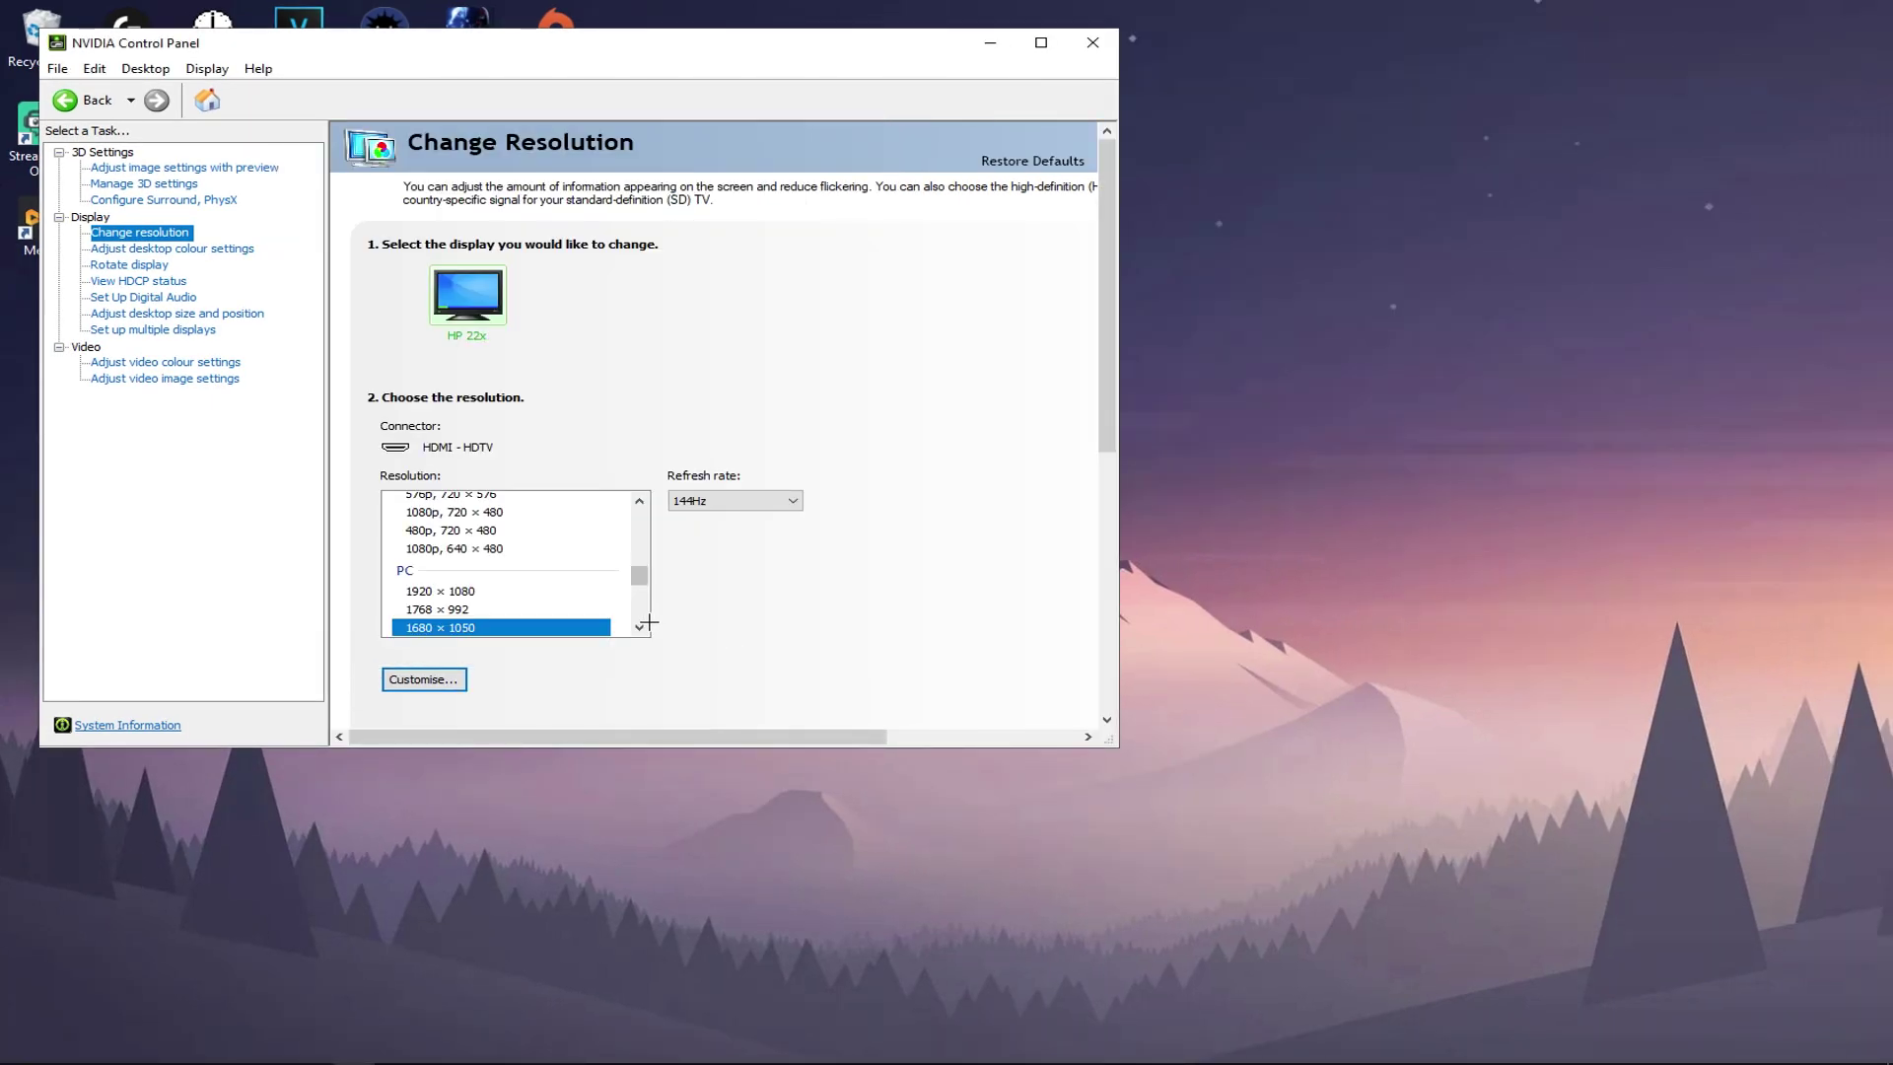
# Step: Select the custom 1750 × 1080 resolution, then cancel the pending change
pyautogui.moveTo(640, 578); pyautogui.dragTo(658, 529)
pyautogui.click(458, 525)
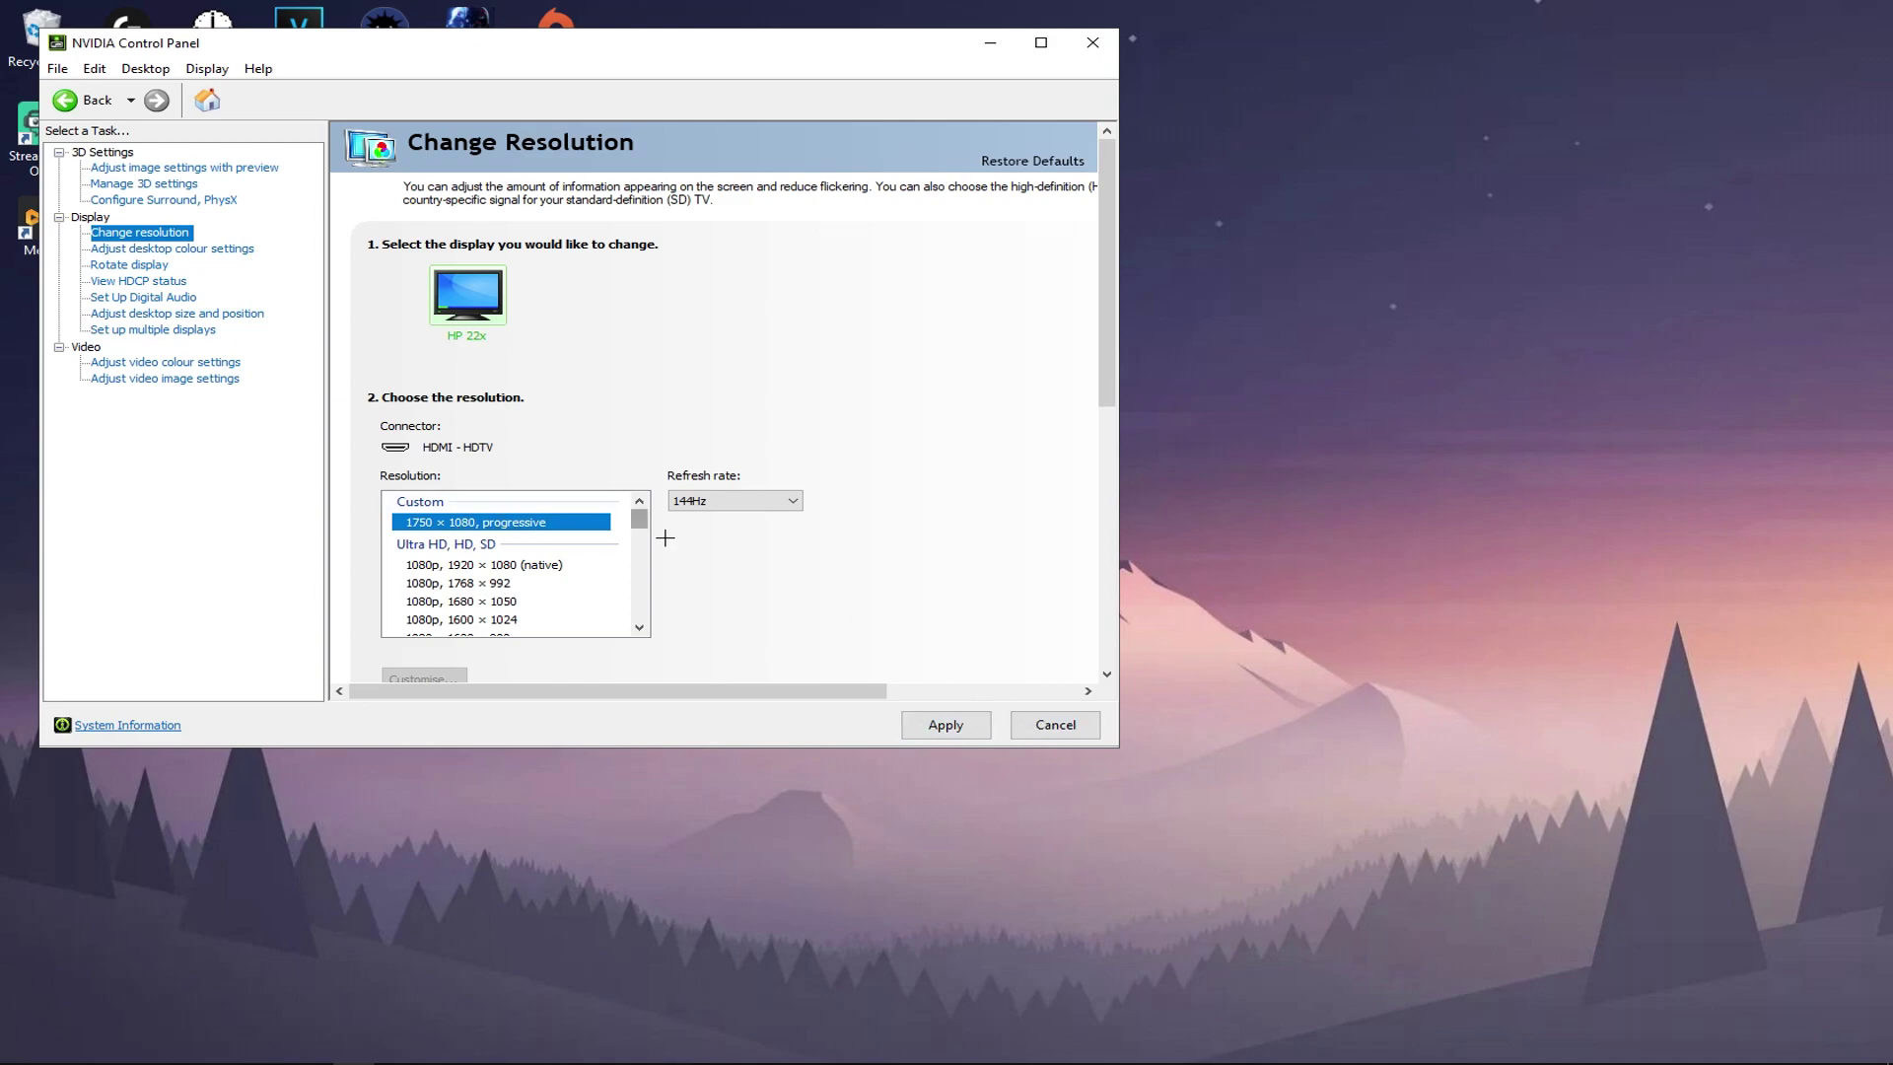
pyautogui.click(1076, 735)
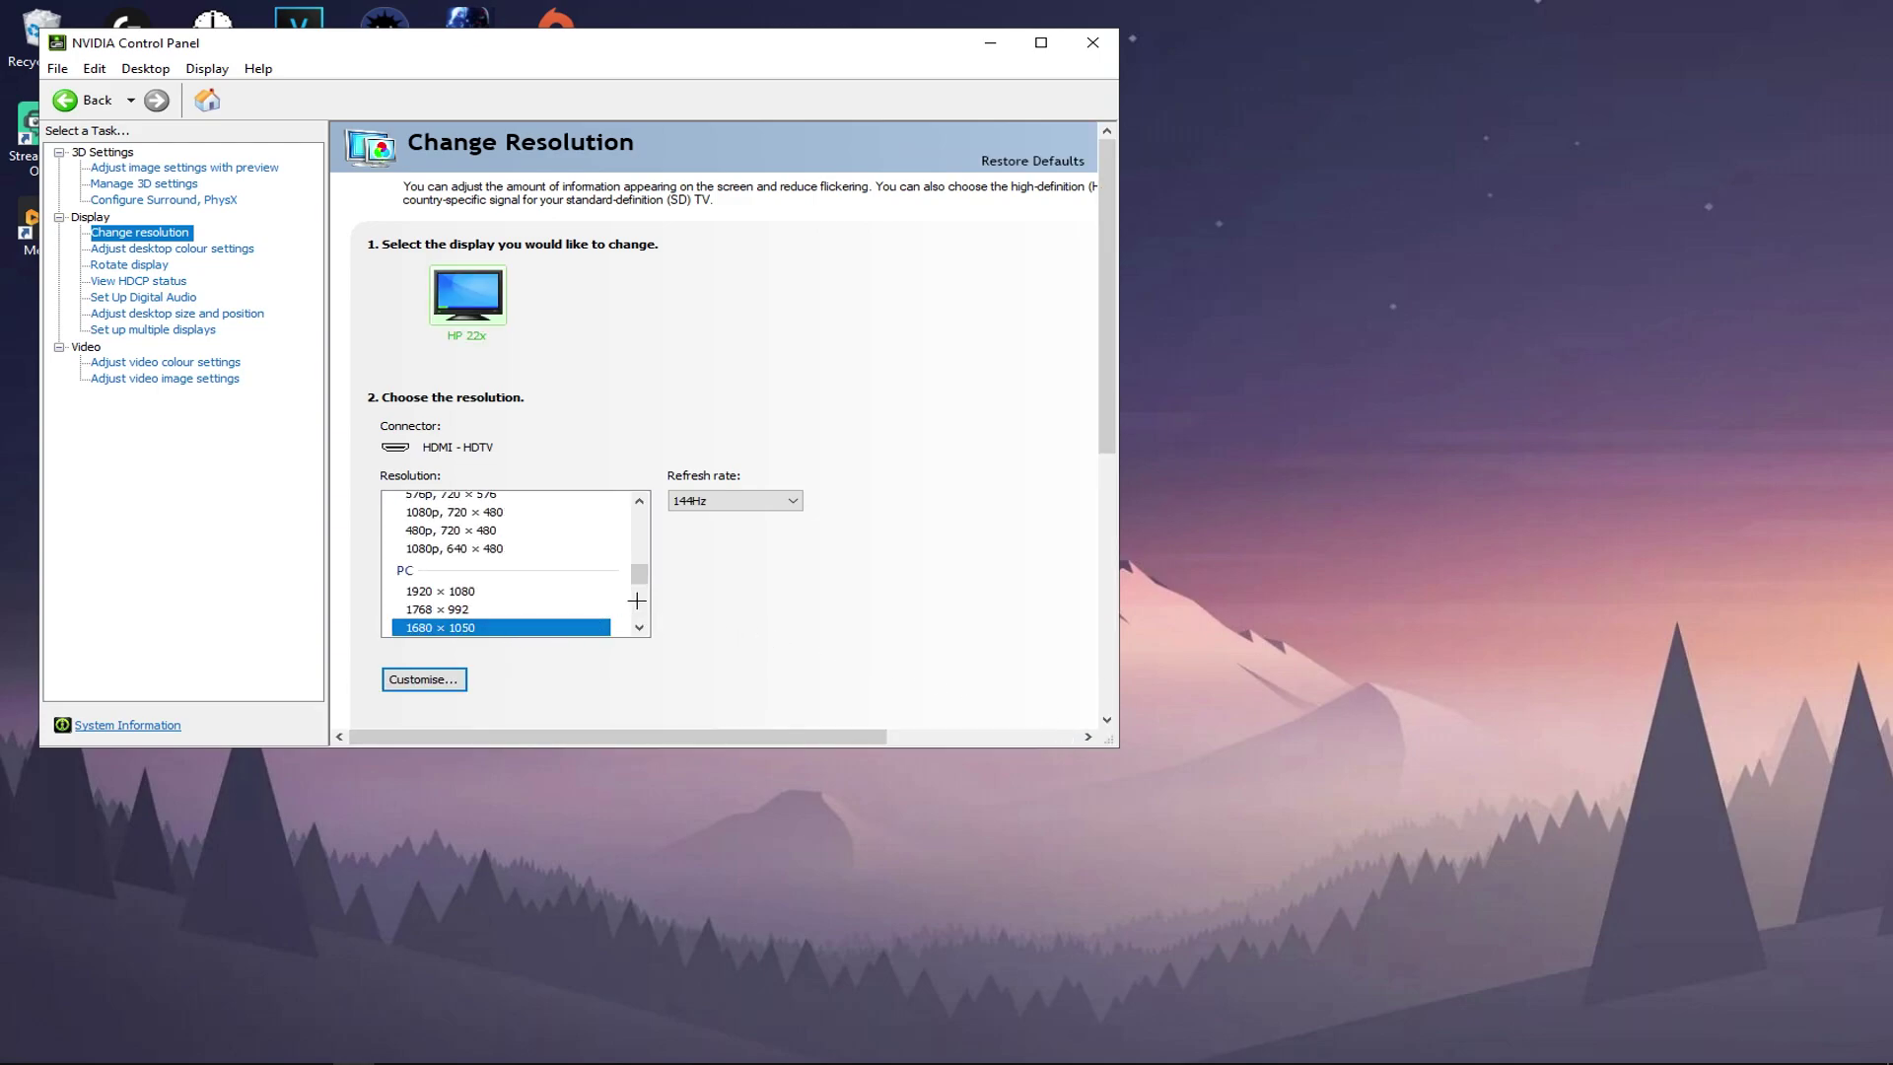
# Step: Apply and keep 1680 × 1050 with the refresh rate left at 144Hz
pyautogui.scroll(-1, 637, 600)
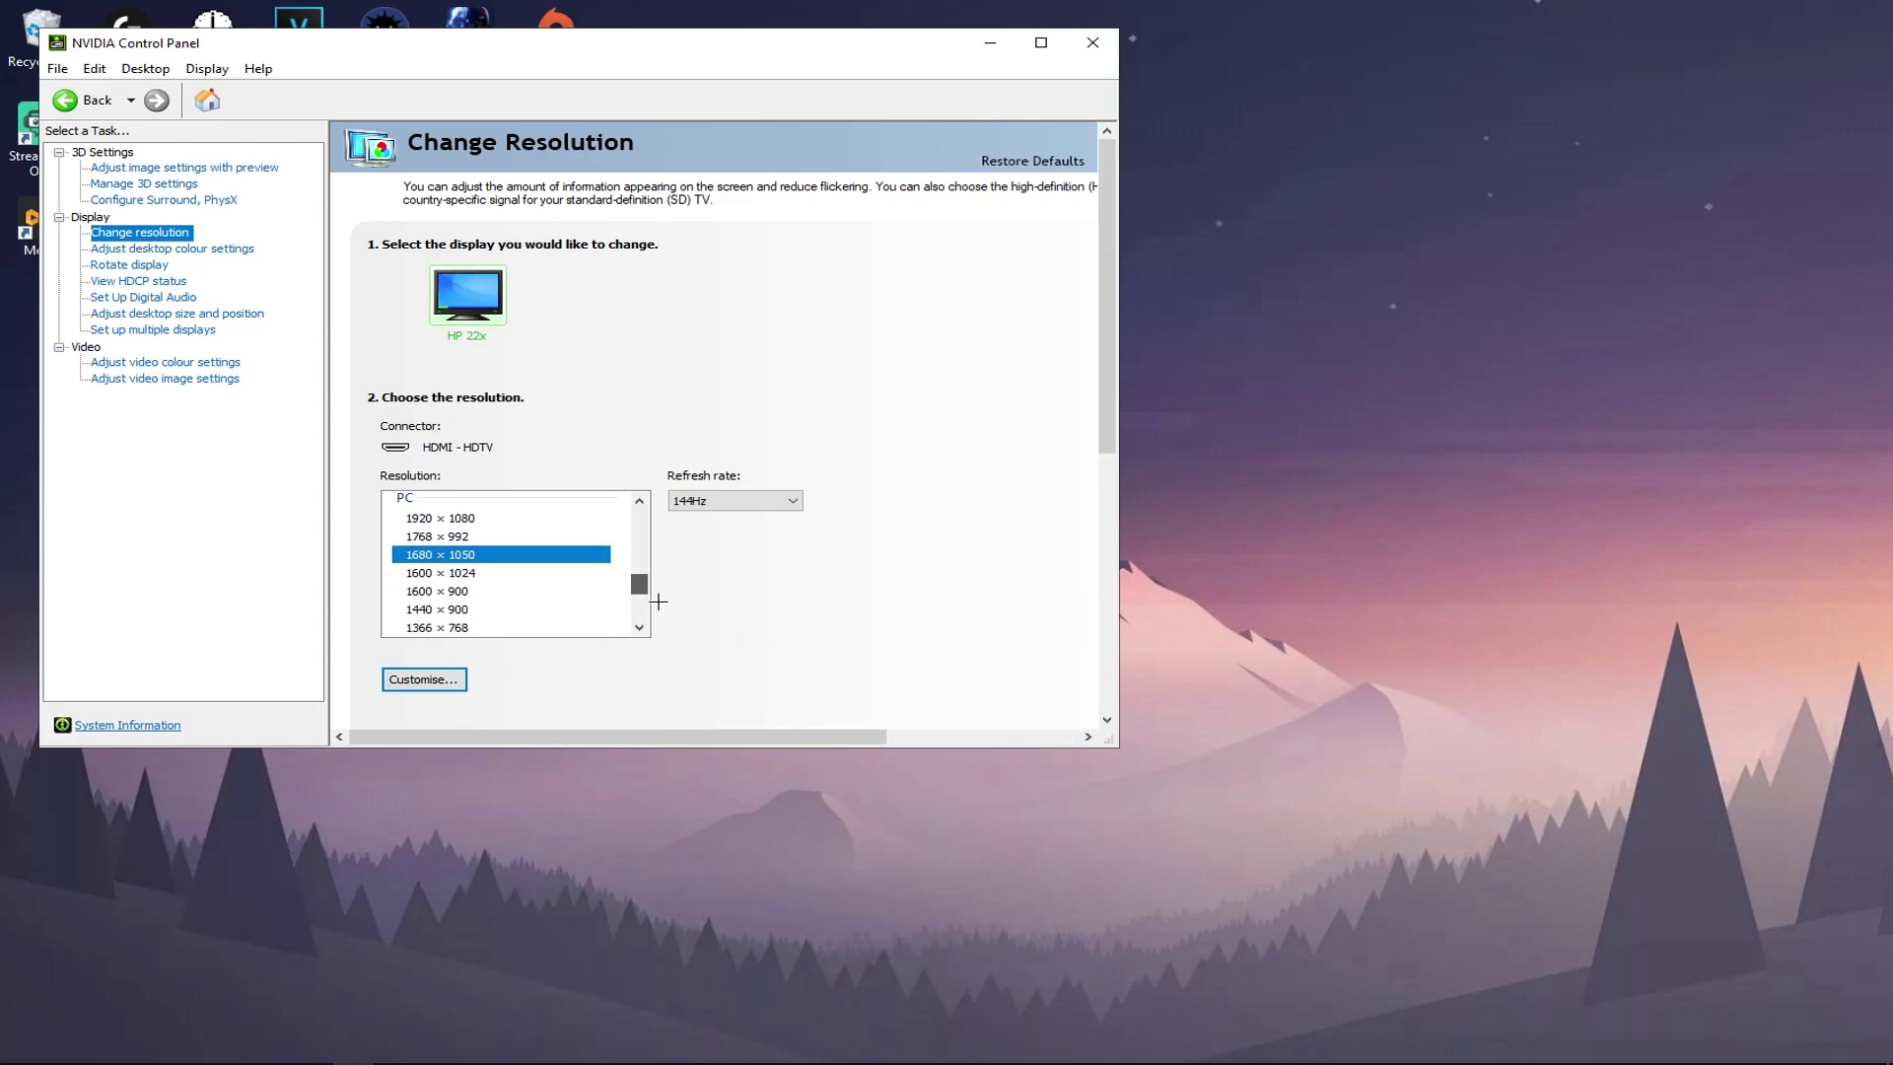
pyautogui.click(487, 555)
pyautogui.click(981, 735)
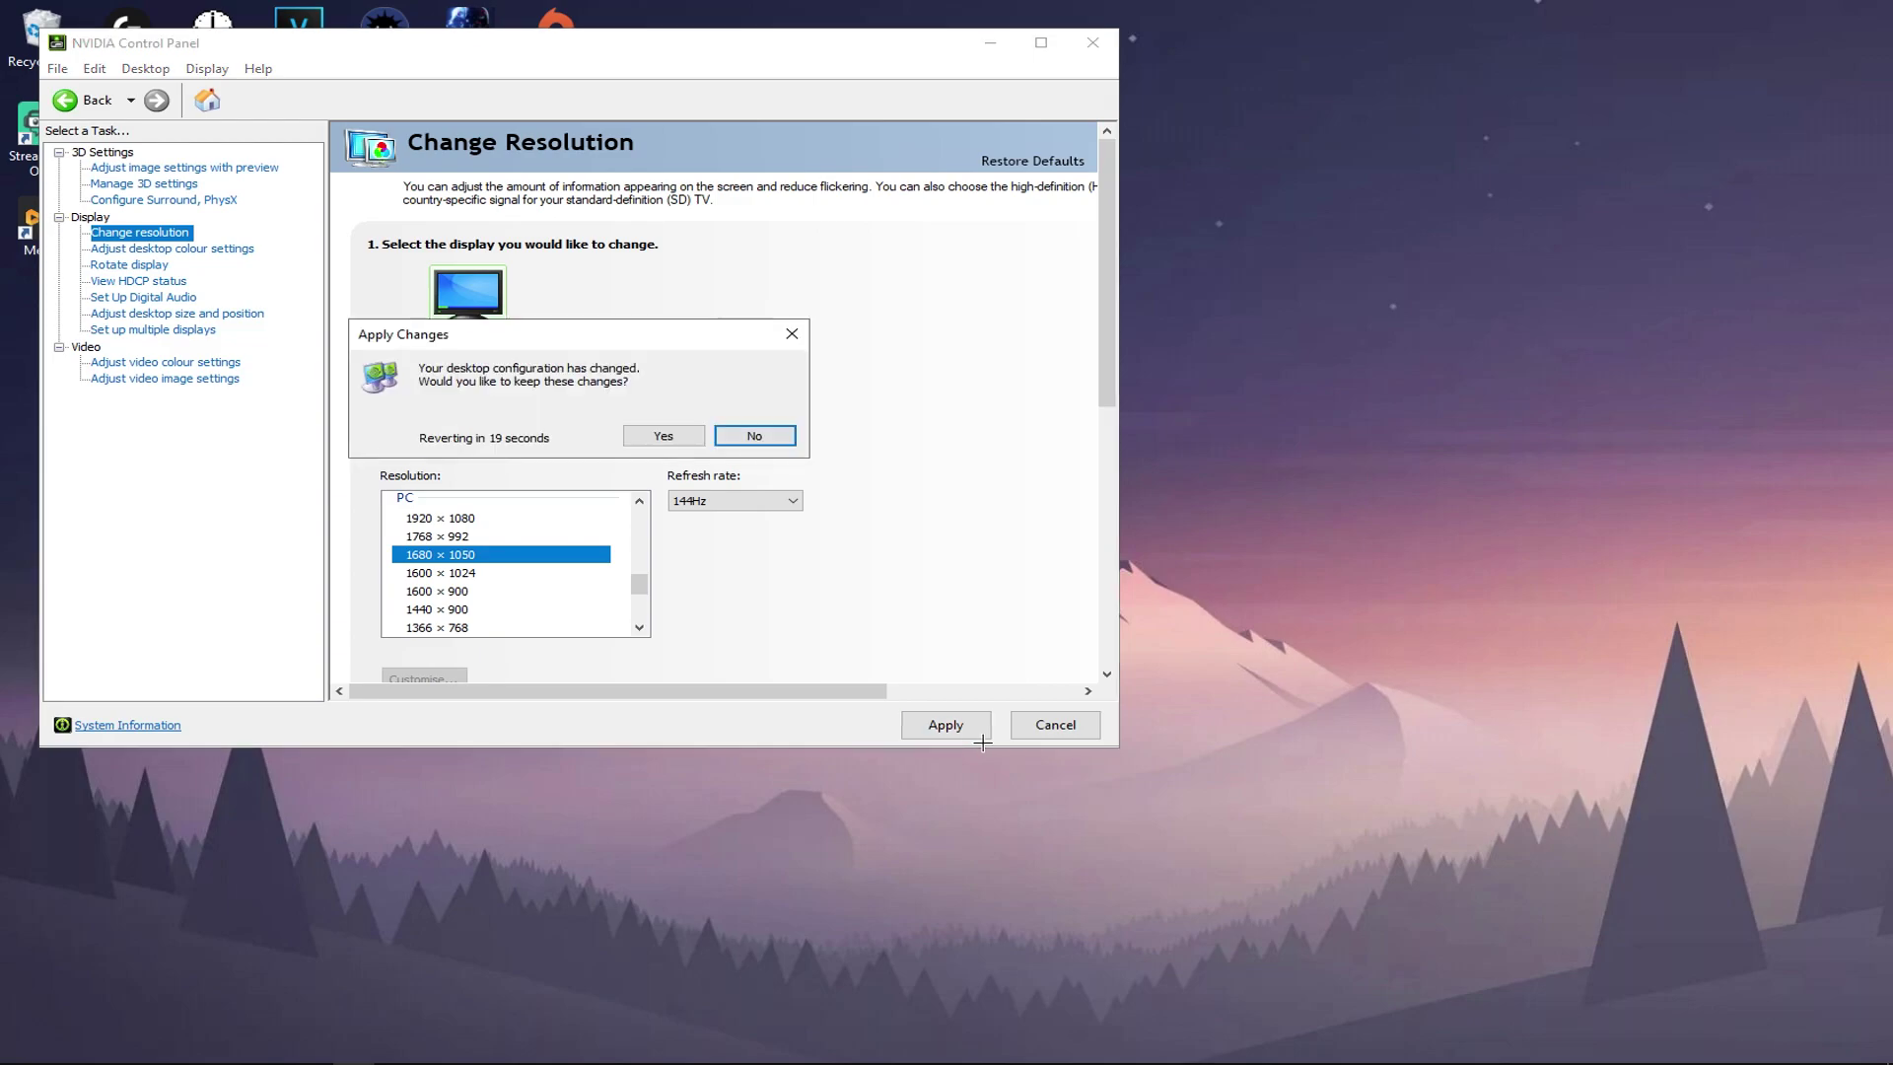
pyautogui.click(685, 436)
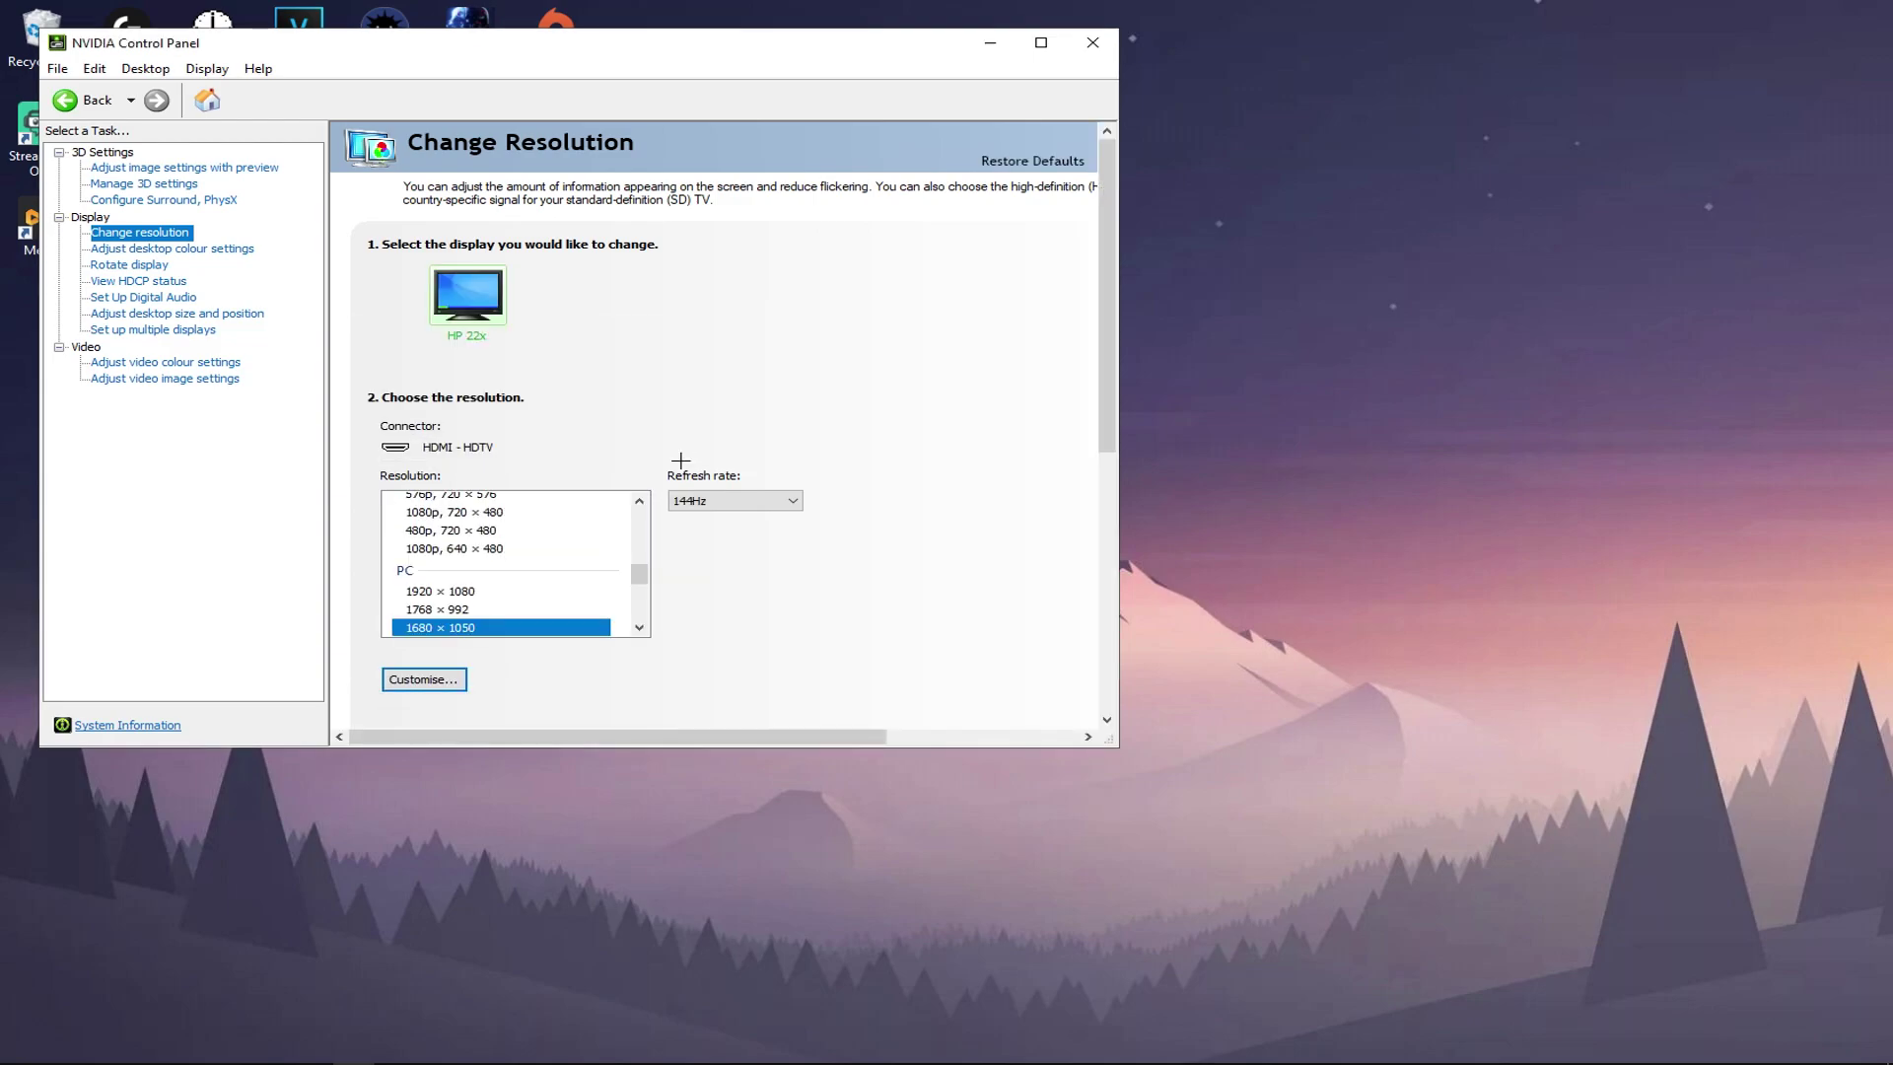
pyautogui.click(722, 500)
pyautogui.click(718, 519)
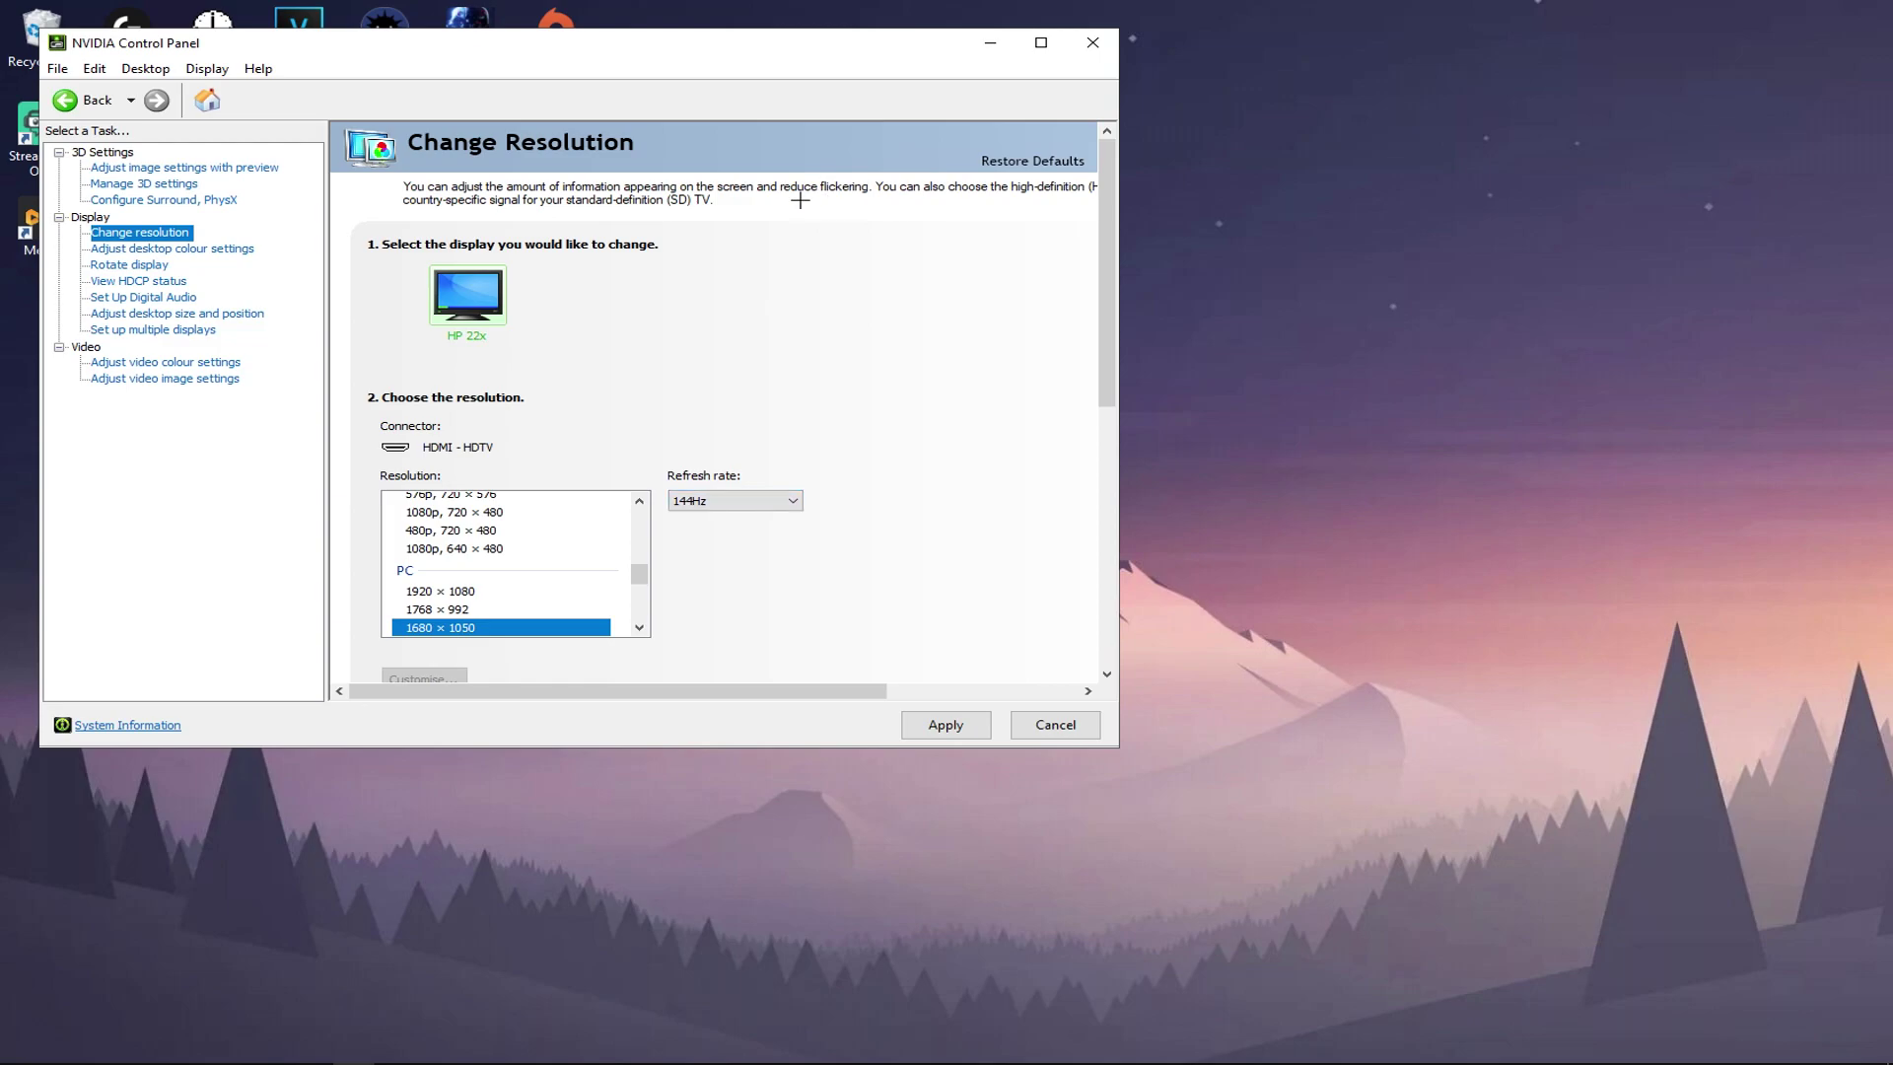
pyautogui.click(174, 315)
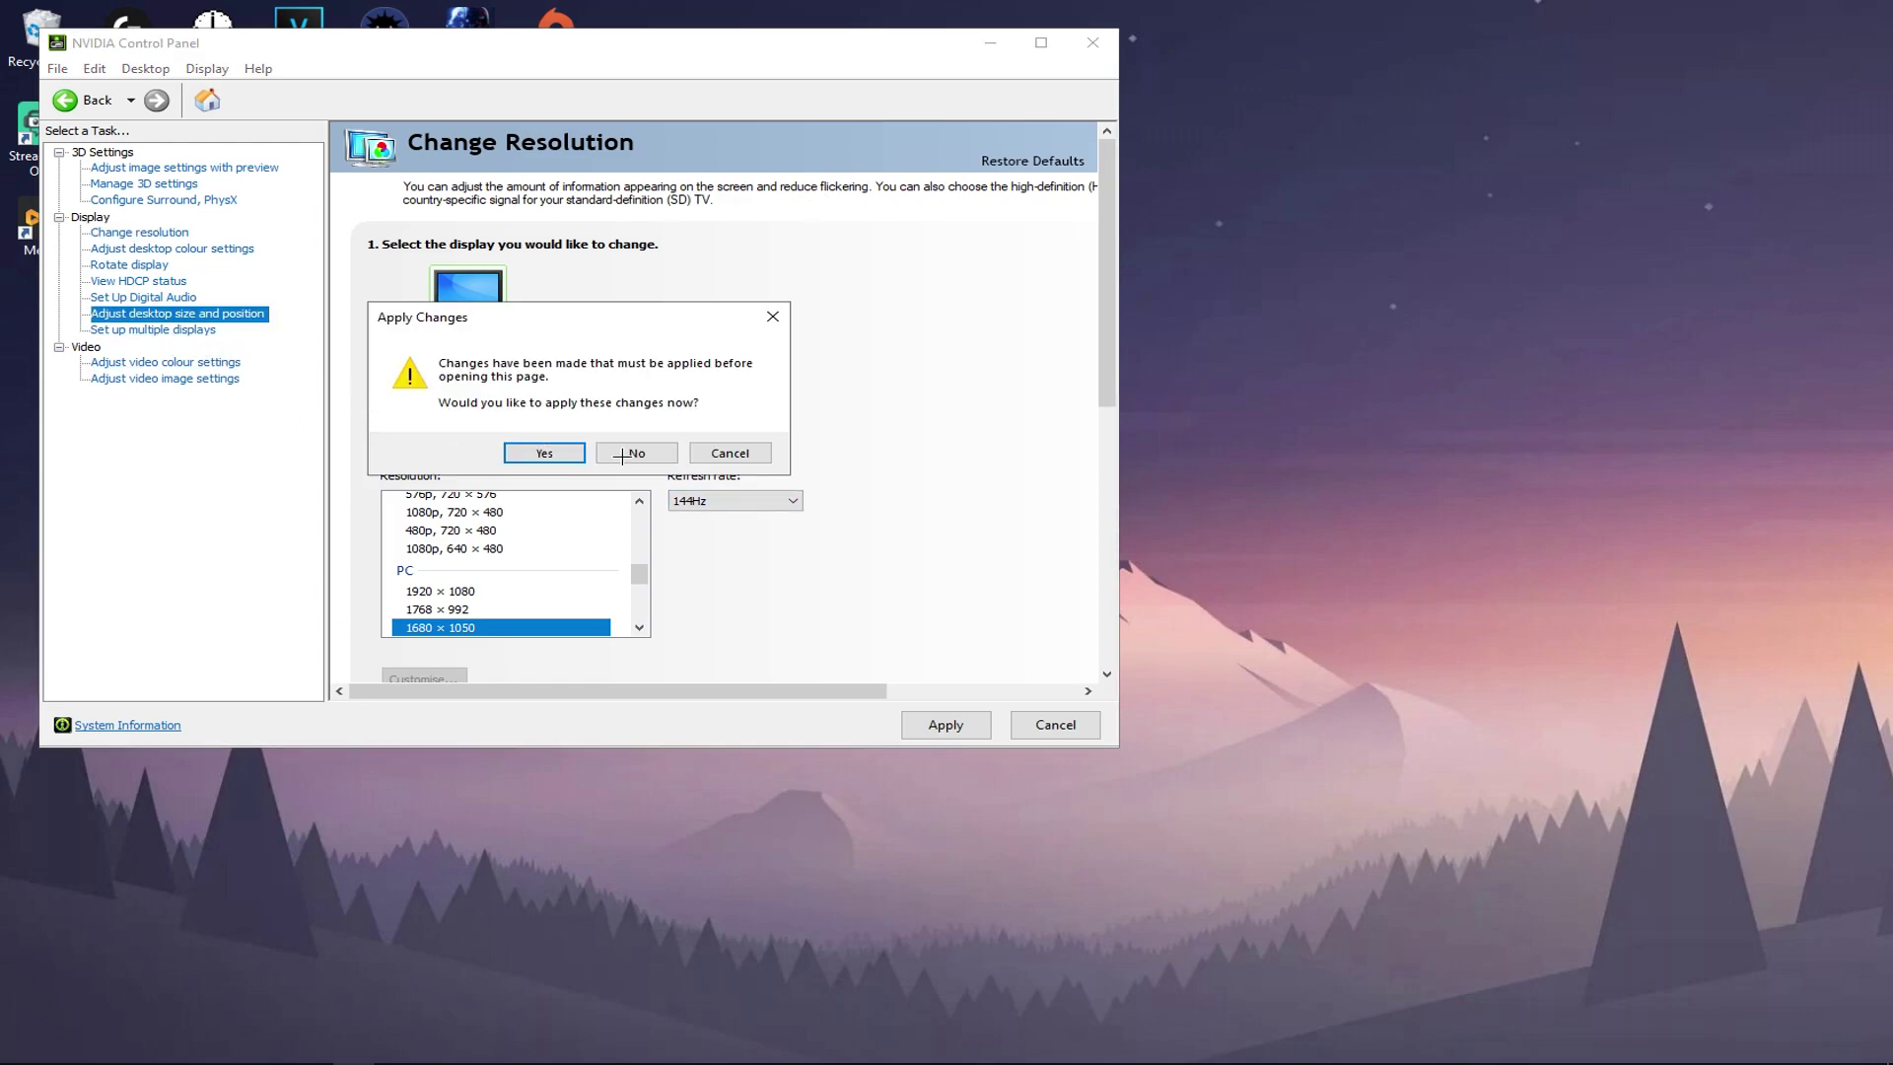
# Step: Apply Full-screen scaling performed on the Display, keeping the game scaling override checked
pyautogui.click(622, 455)
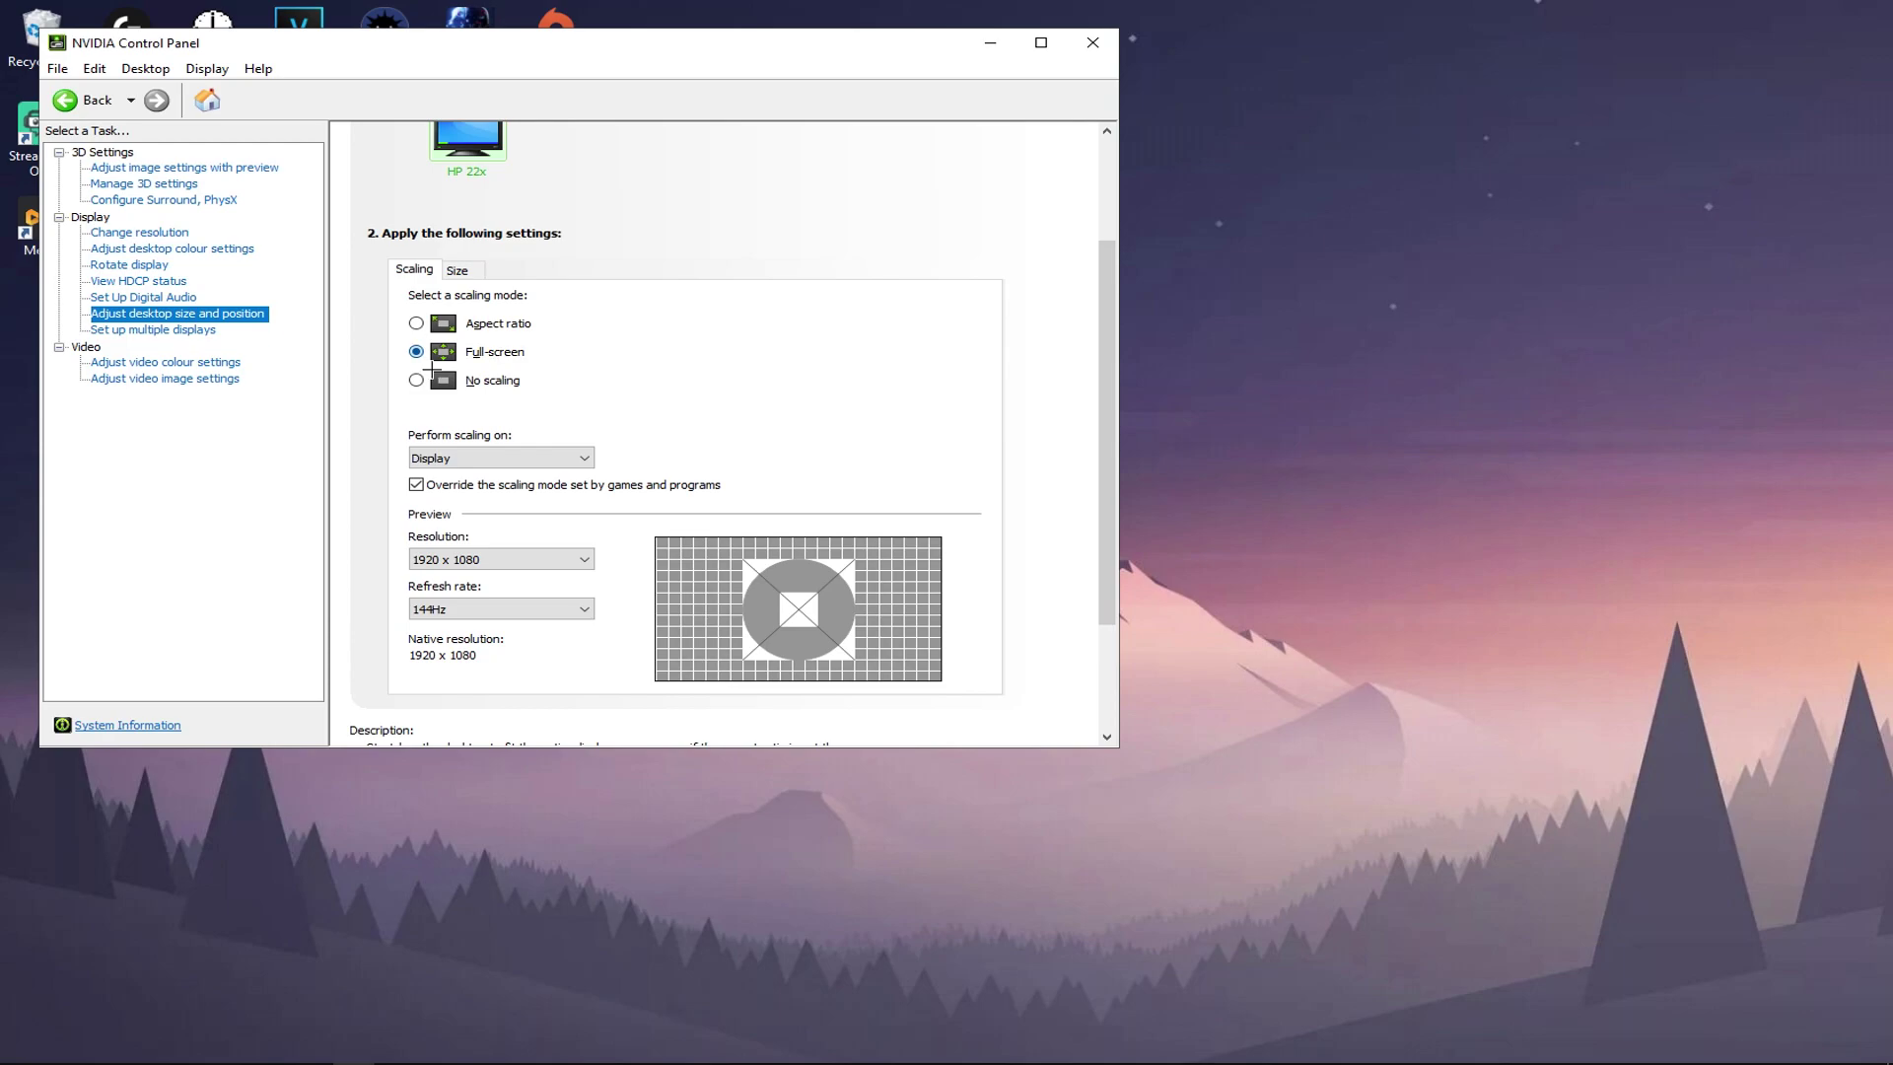
pyautogui.scroll(-1, 454, 471)
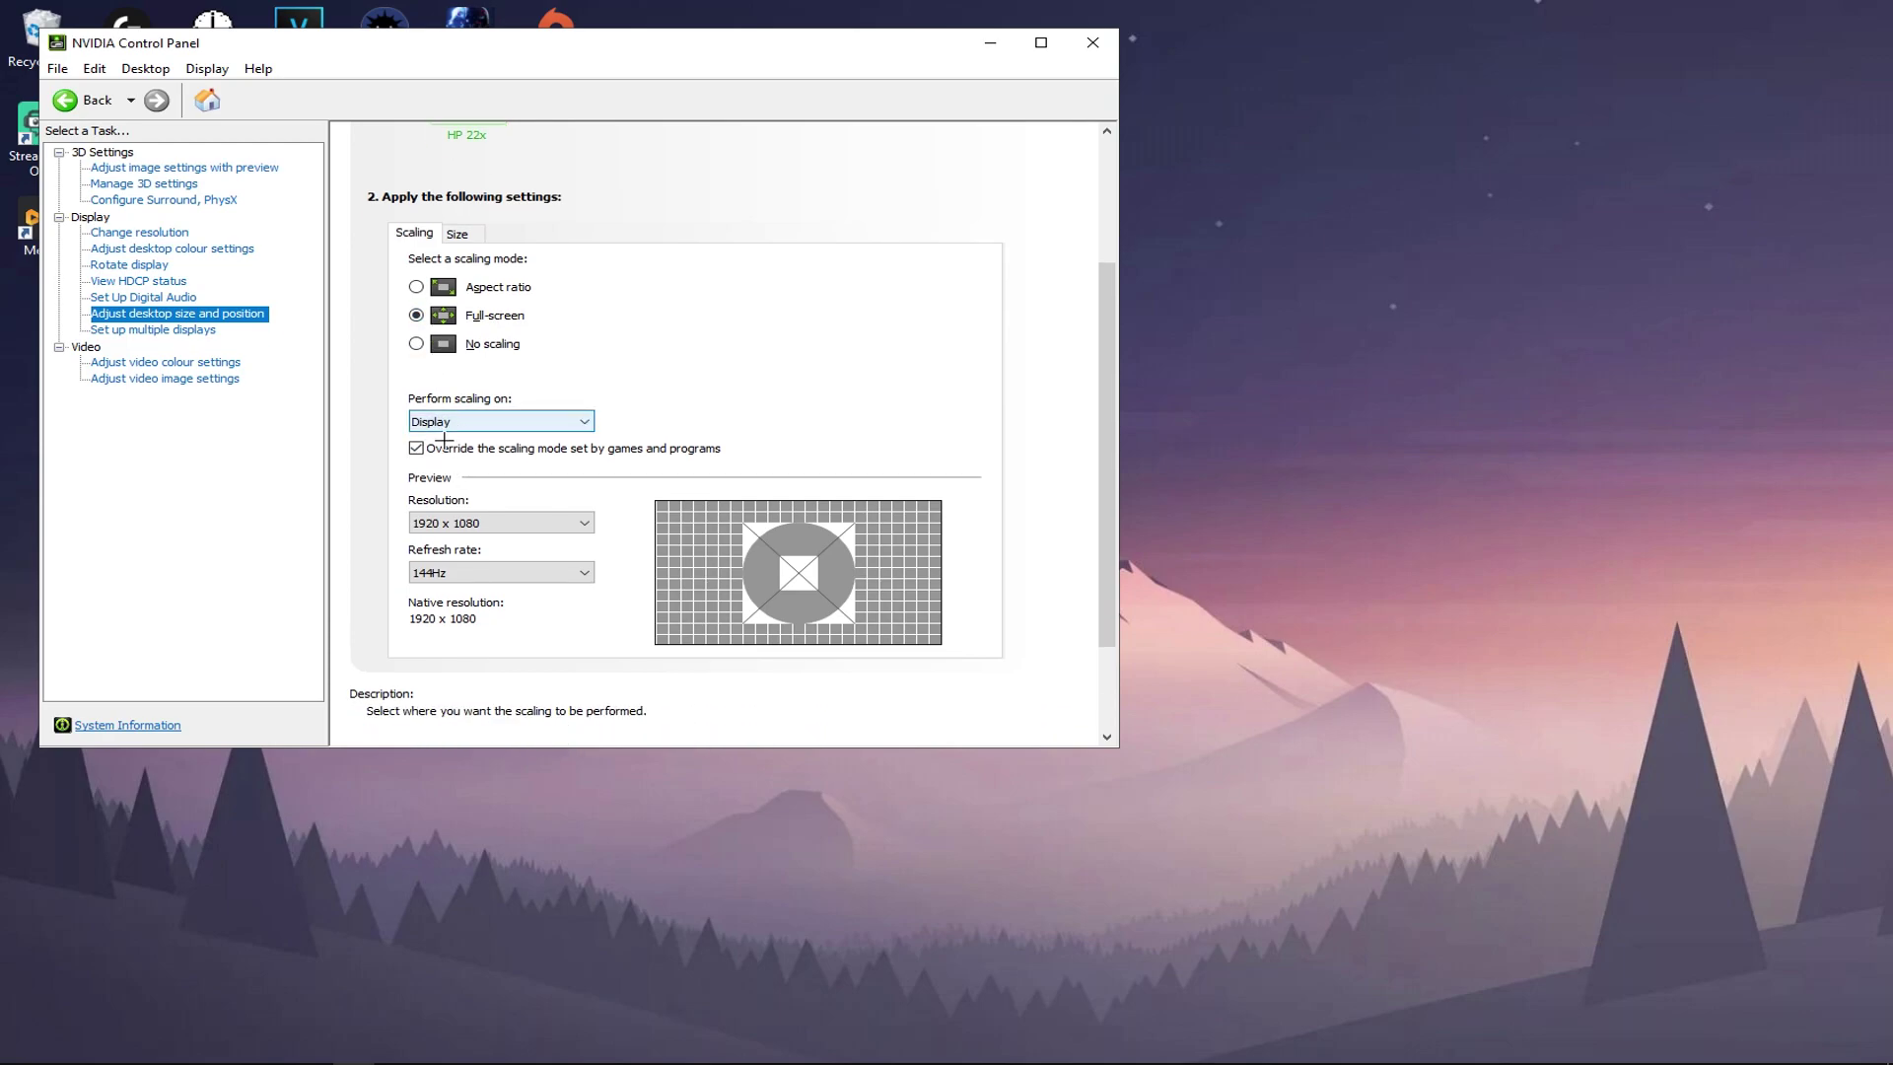
pyautogui.click(445, 426)
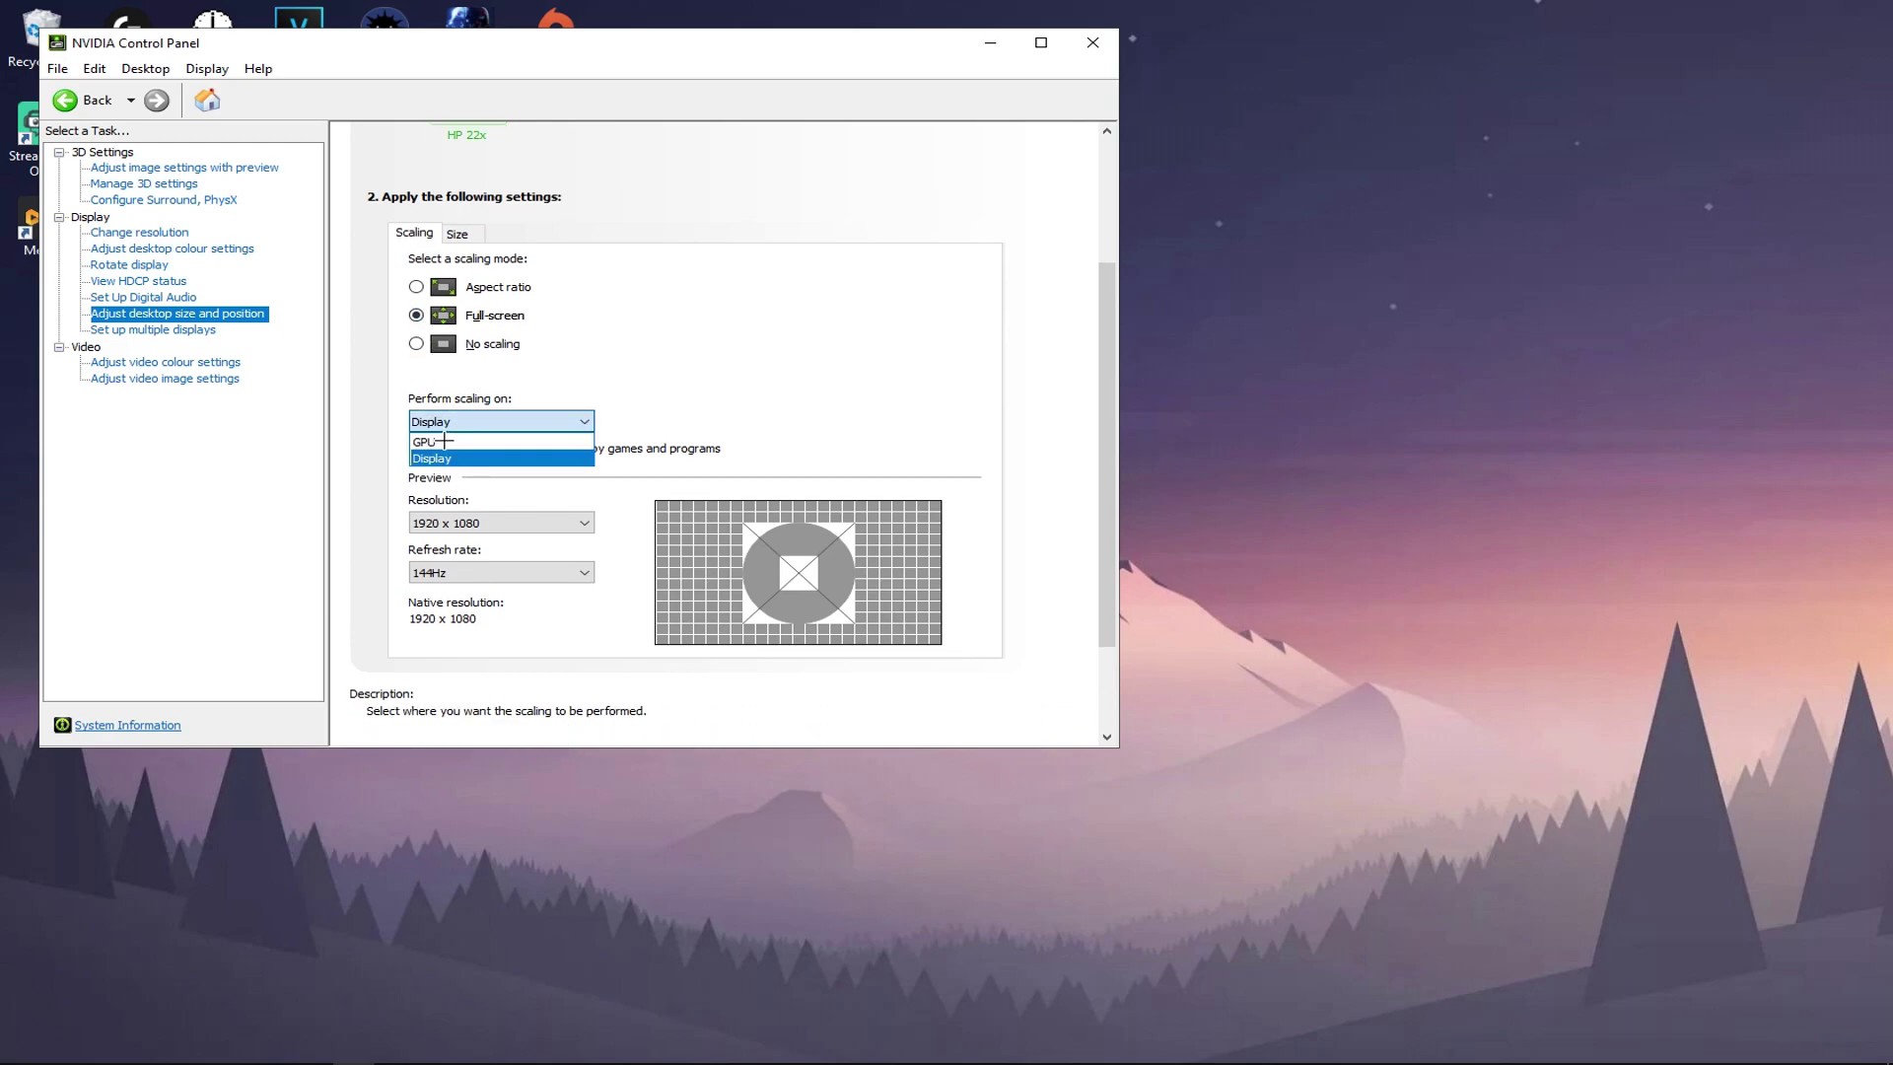
pyautogui.click(483, 479)
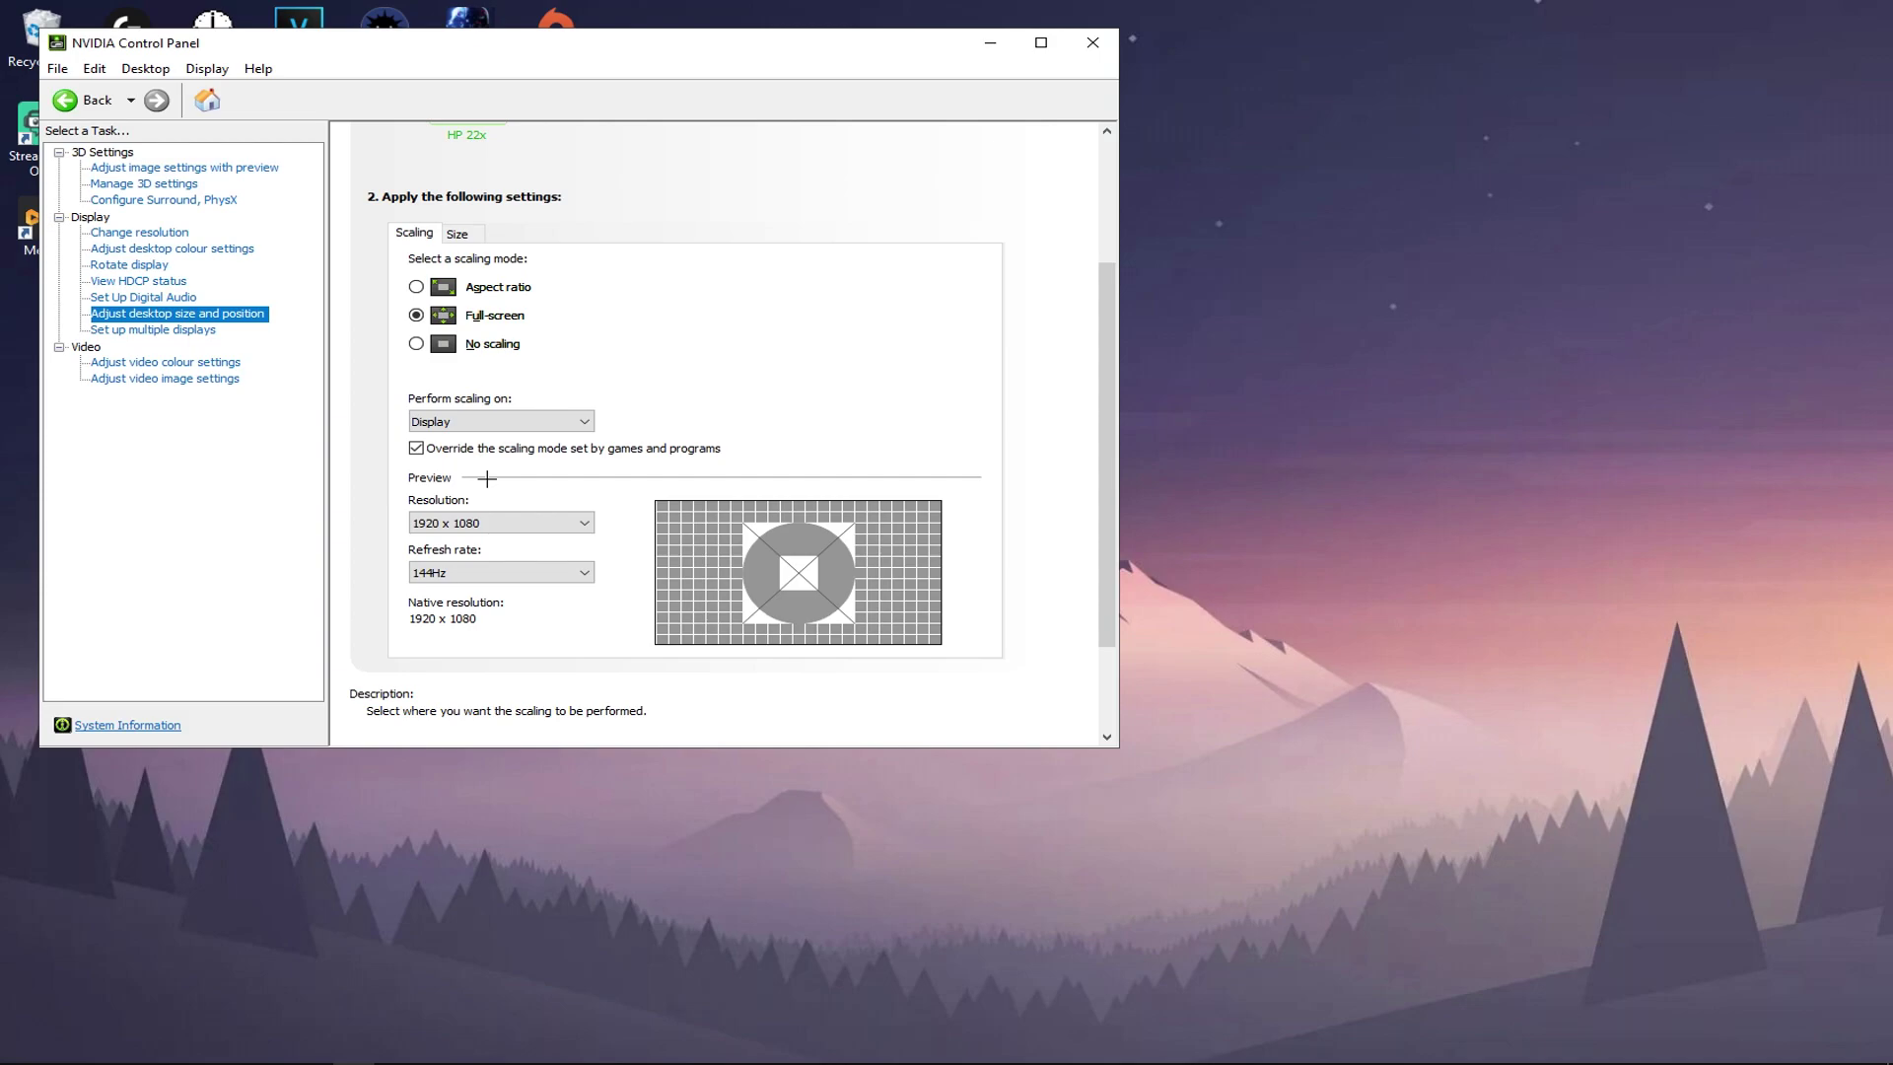
pyautogui.click(502, 422)
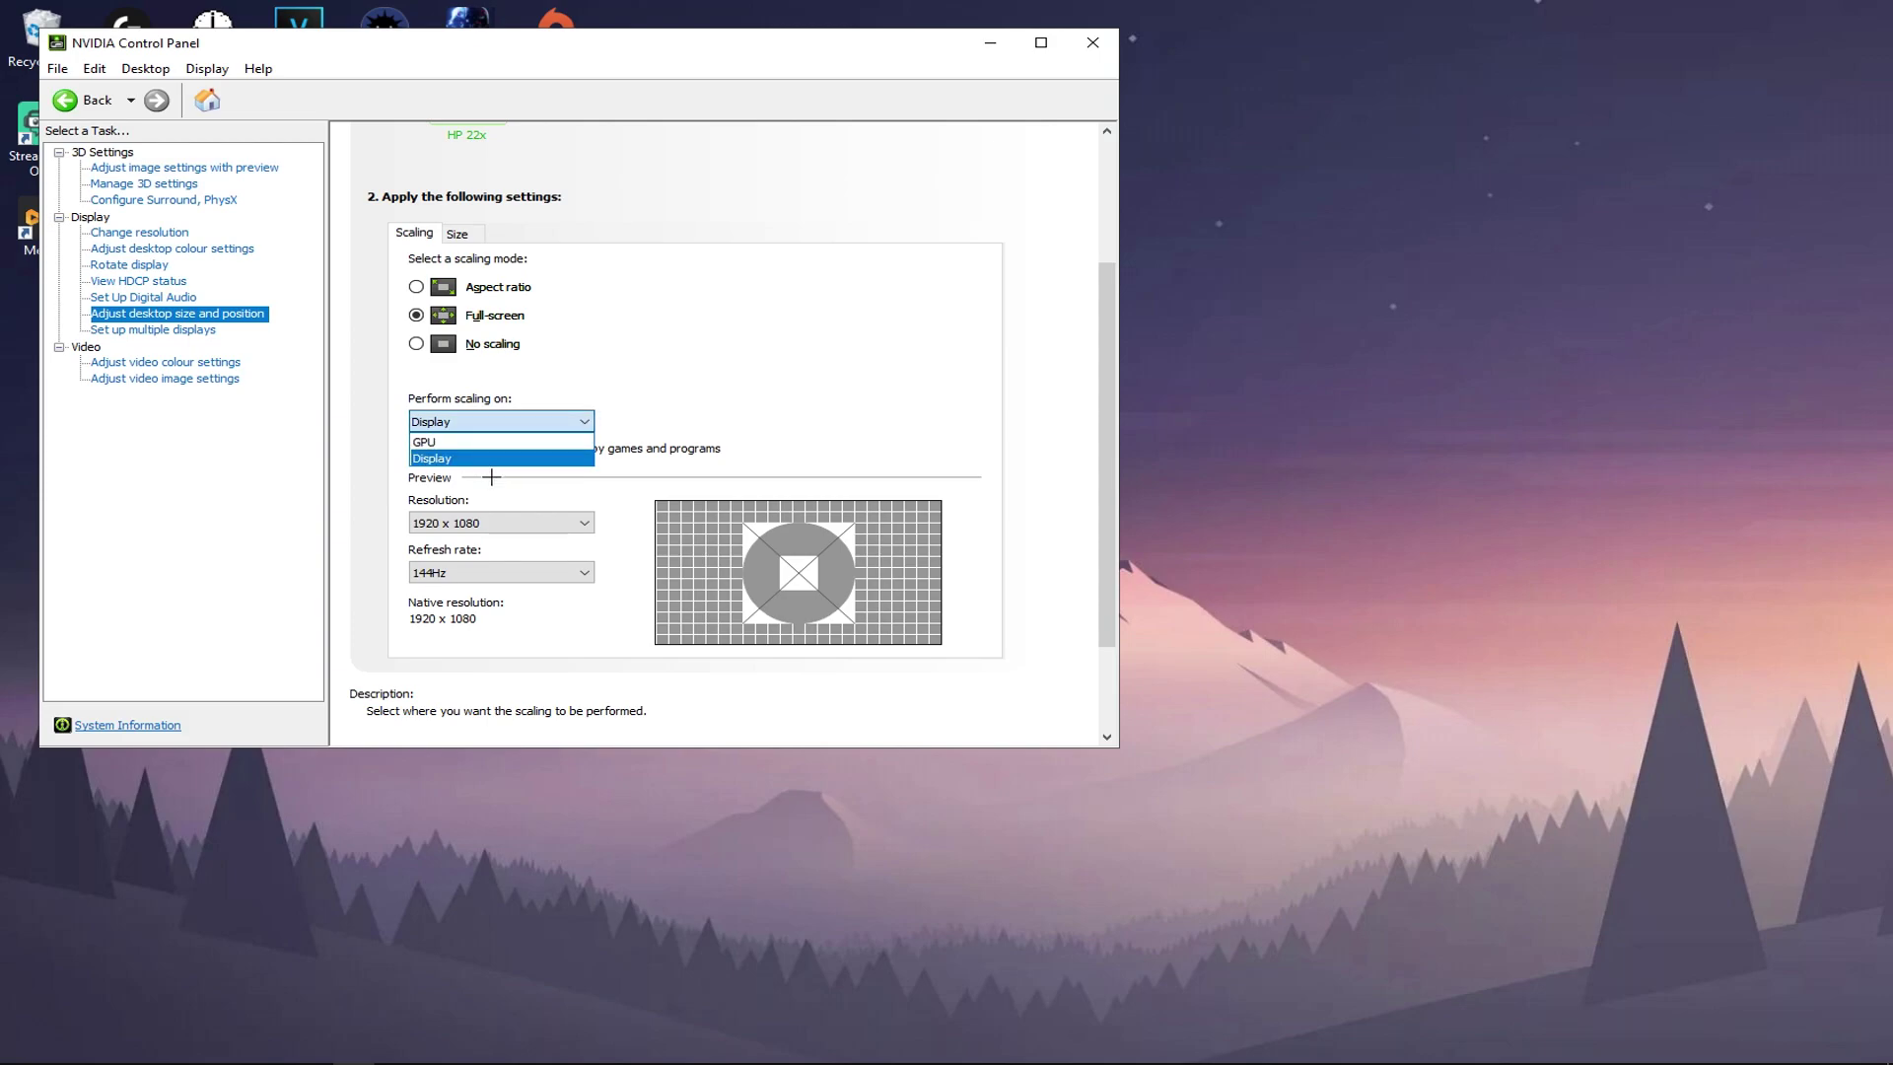
pyautogui.click(498, 458)
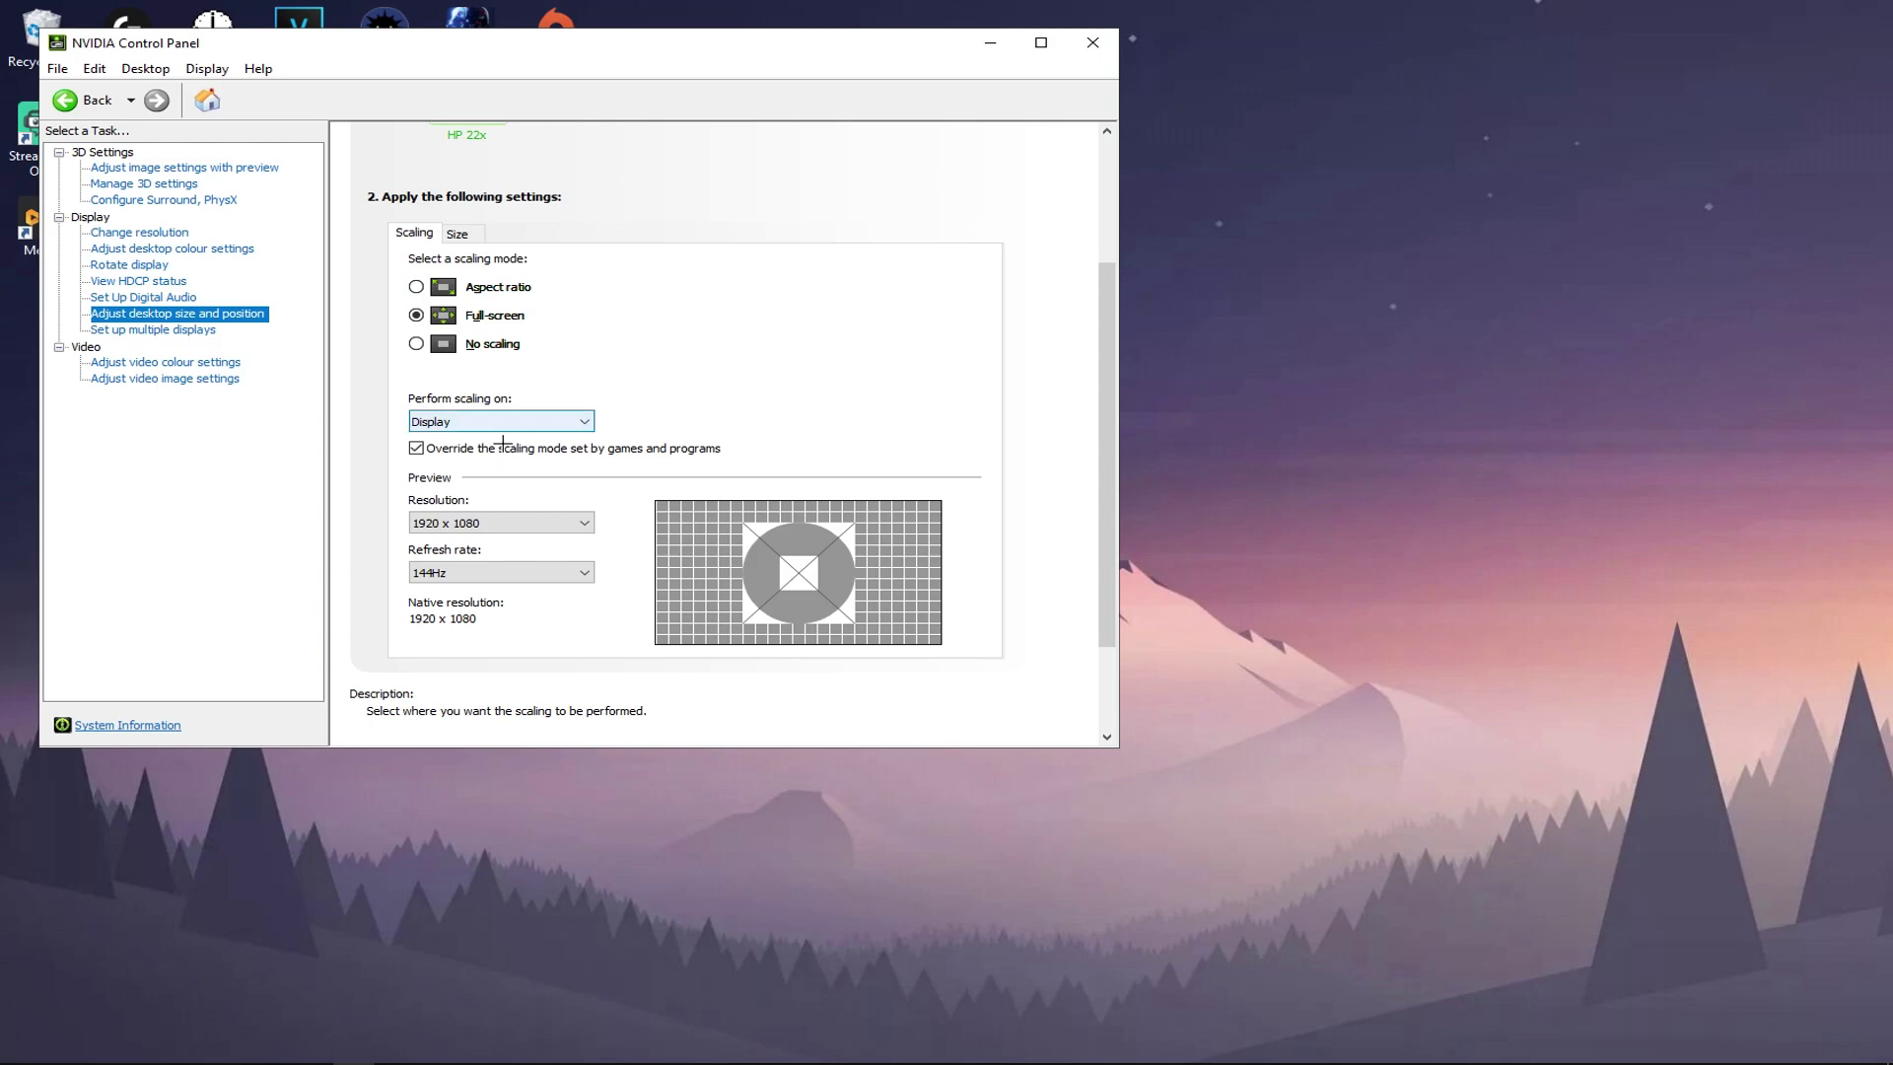
pyautogui.click(499, 428)
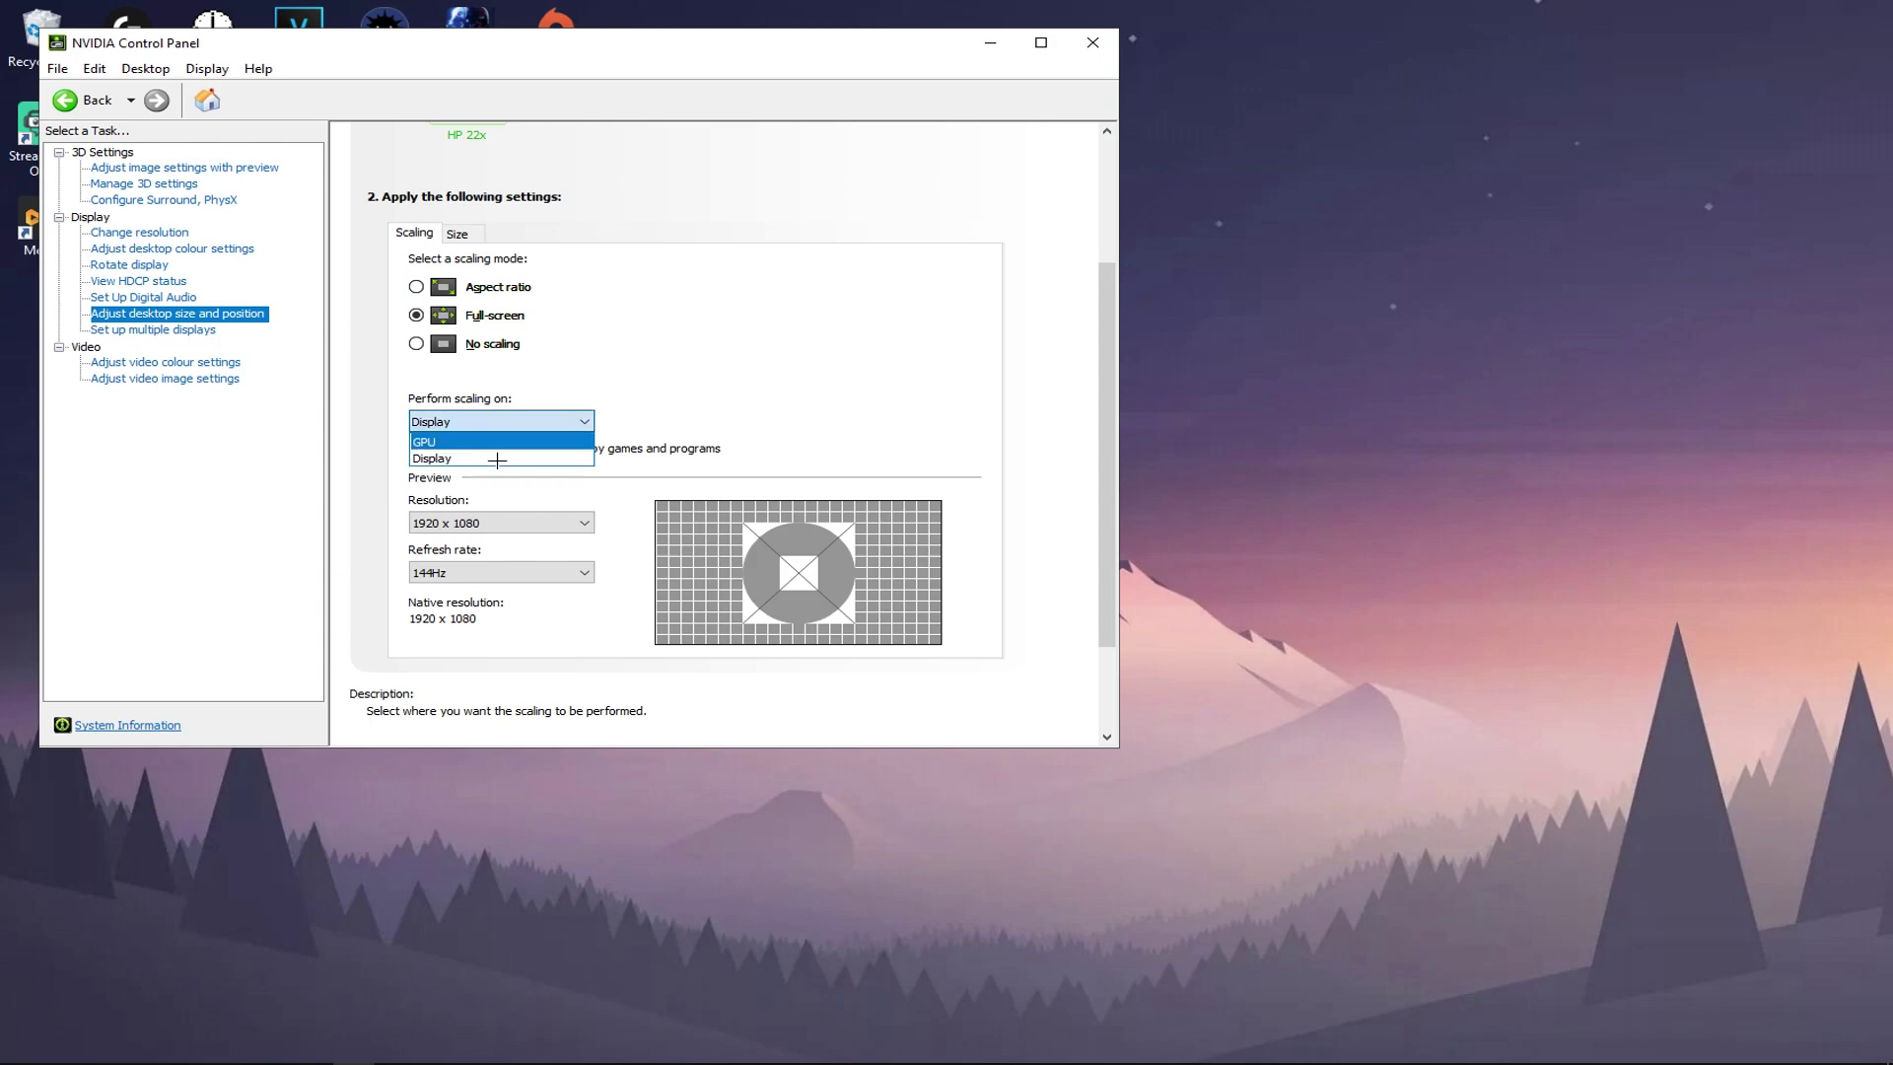
pyautogui.click(498, 441)
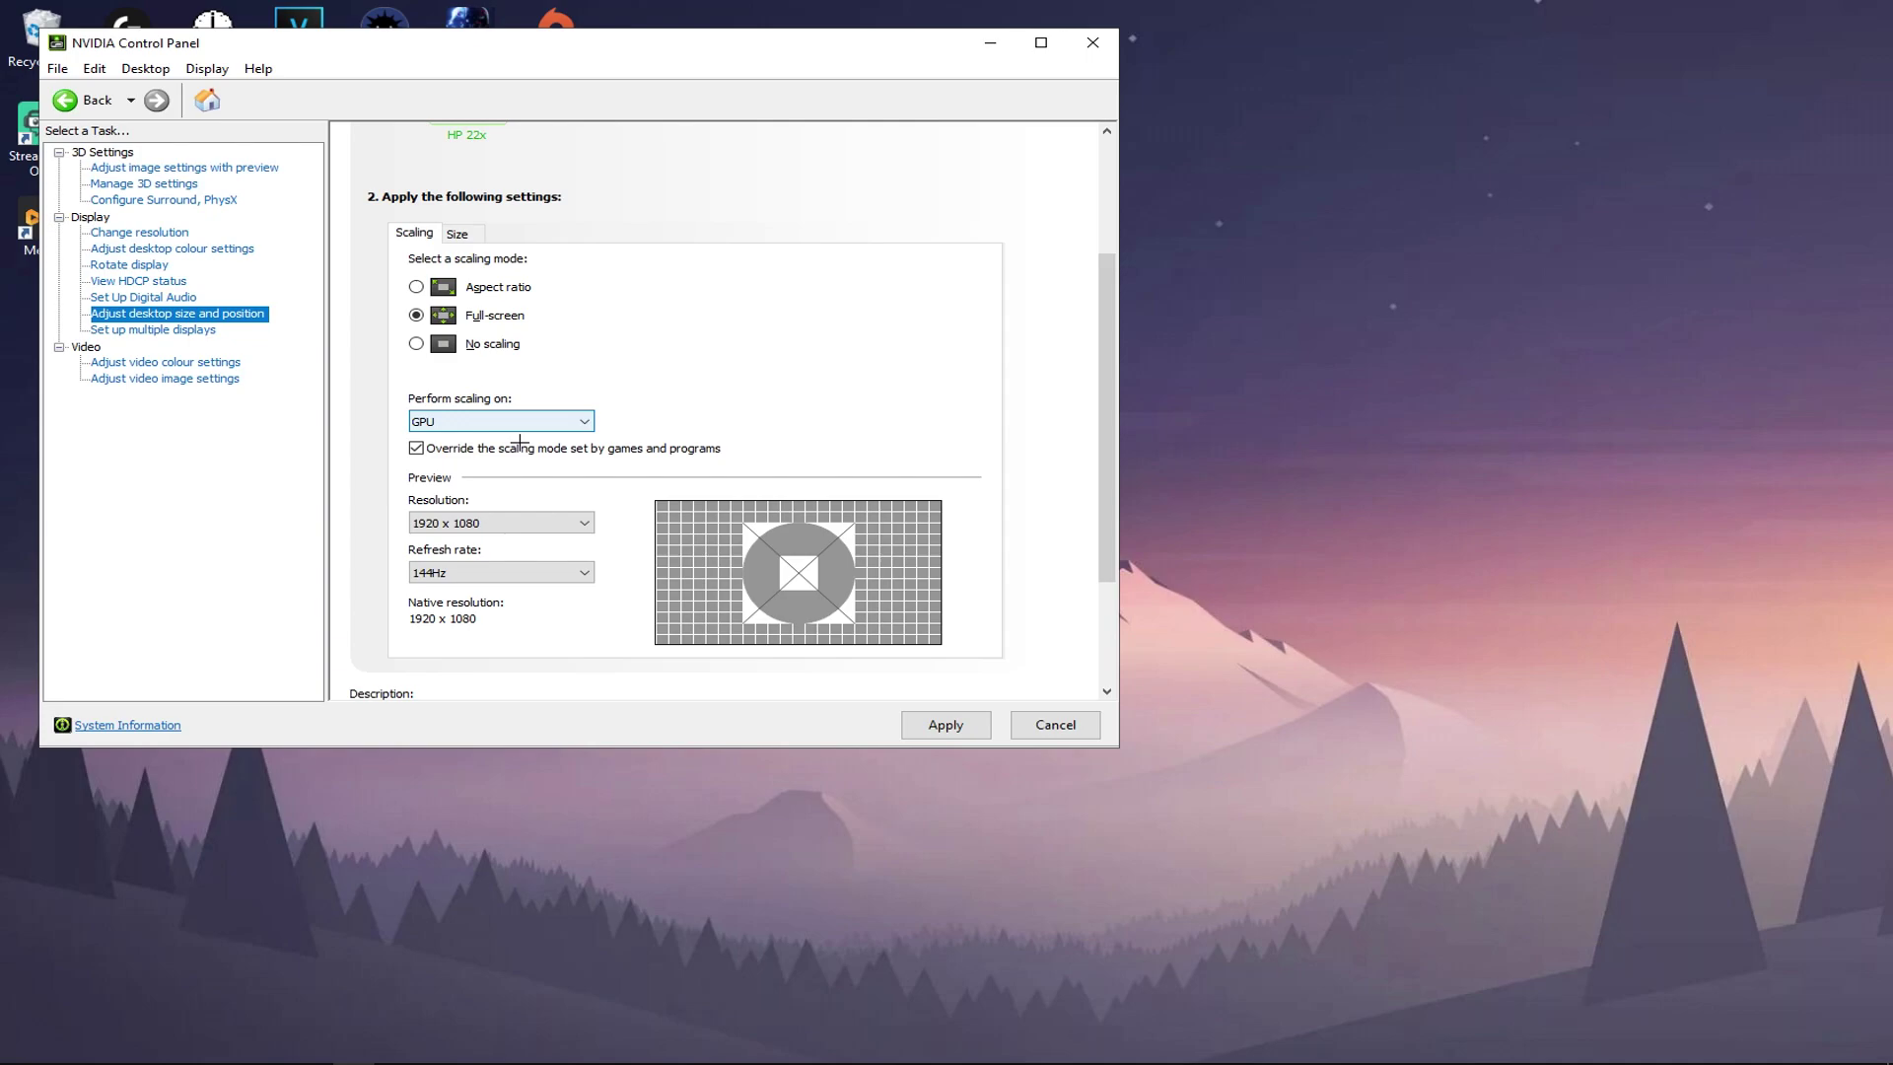
pyautogui.click(520, 422)
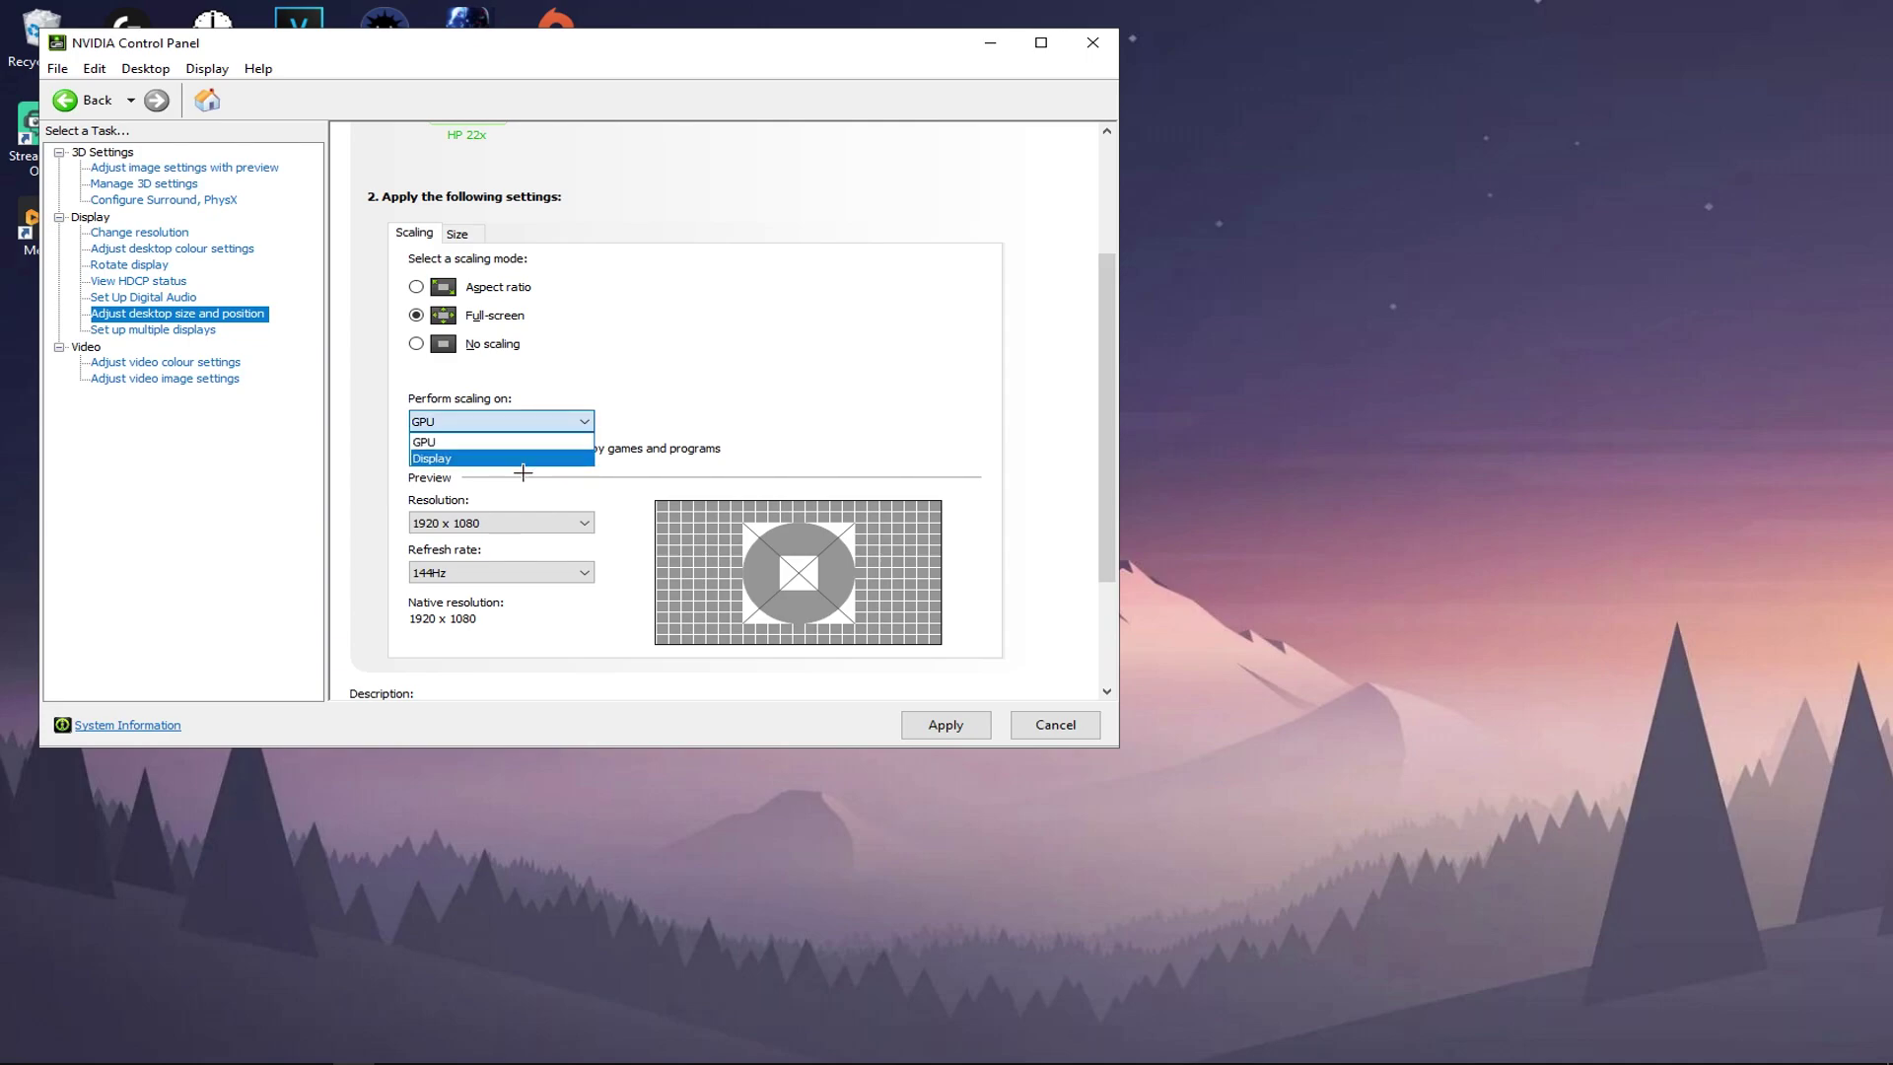
pyautogui.click(521, 461)
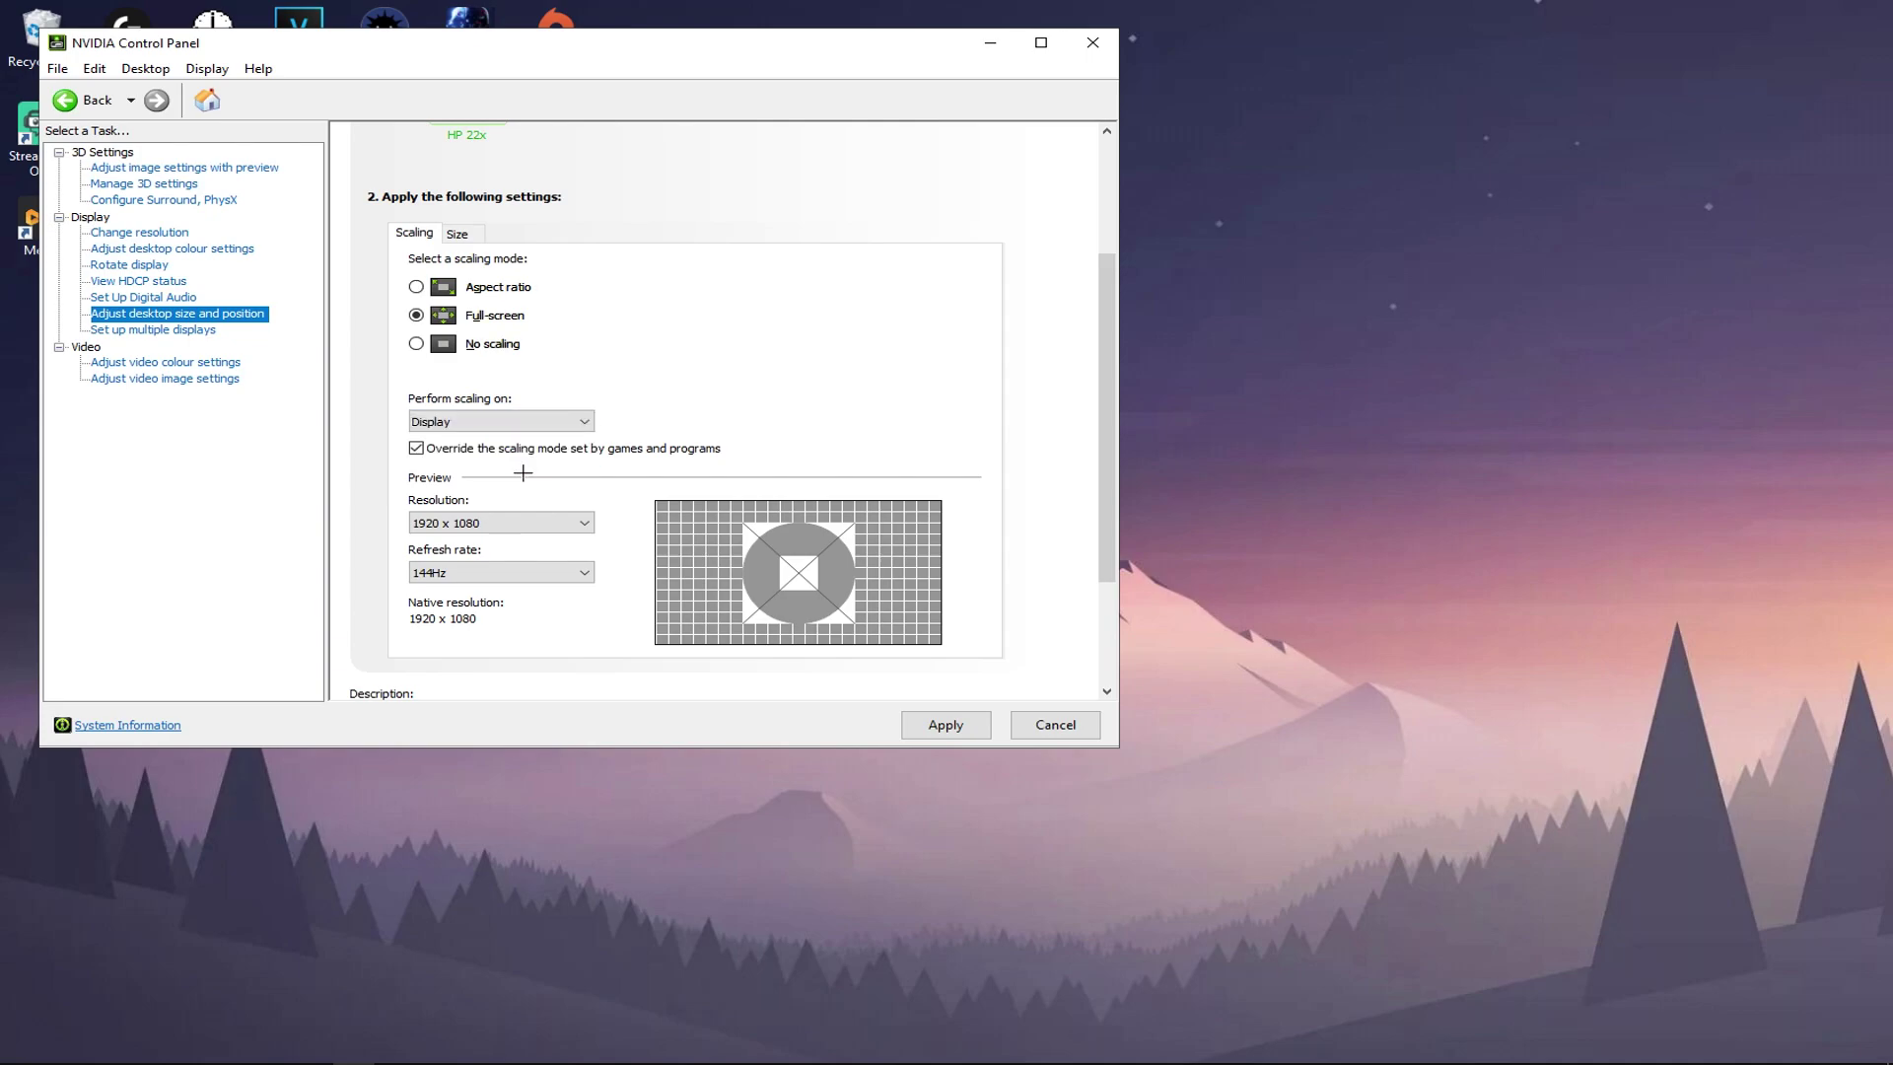
pyautogui.click(948, 730)
pyautogui.scroll(2, 489, 489)
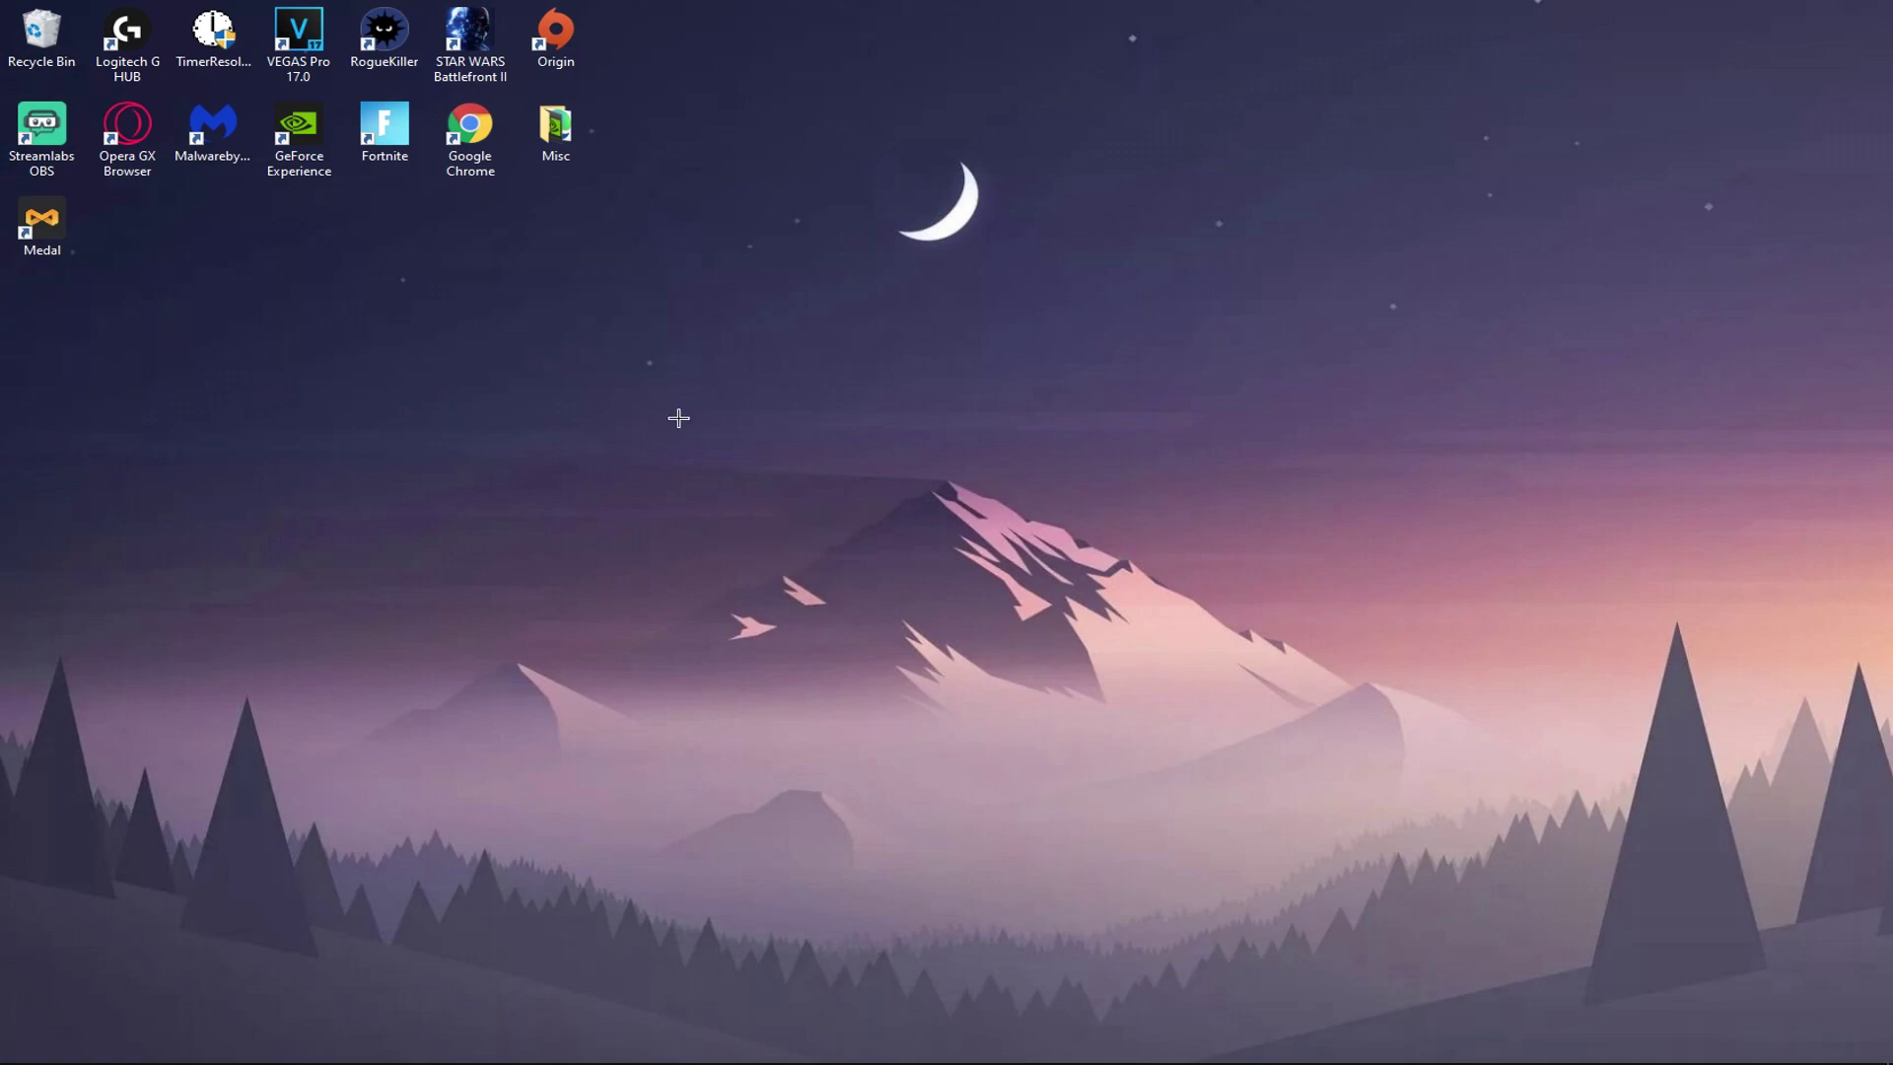
# Step: Open Windows Search from the taskbar
pyautogui.click(61, 1049)
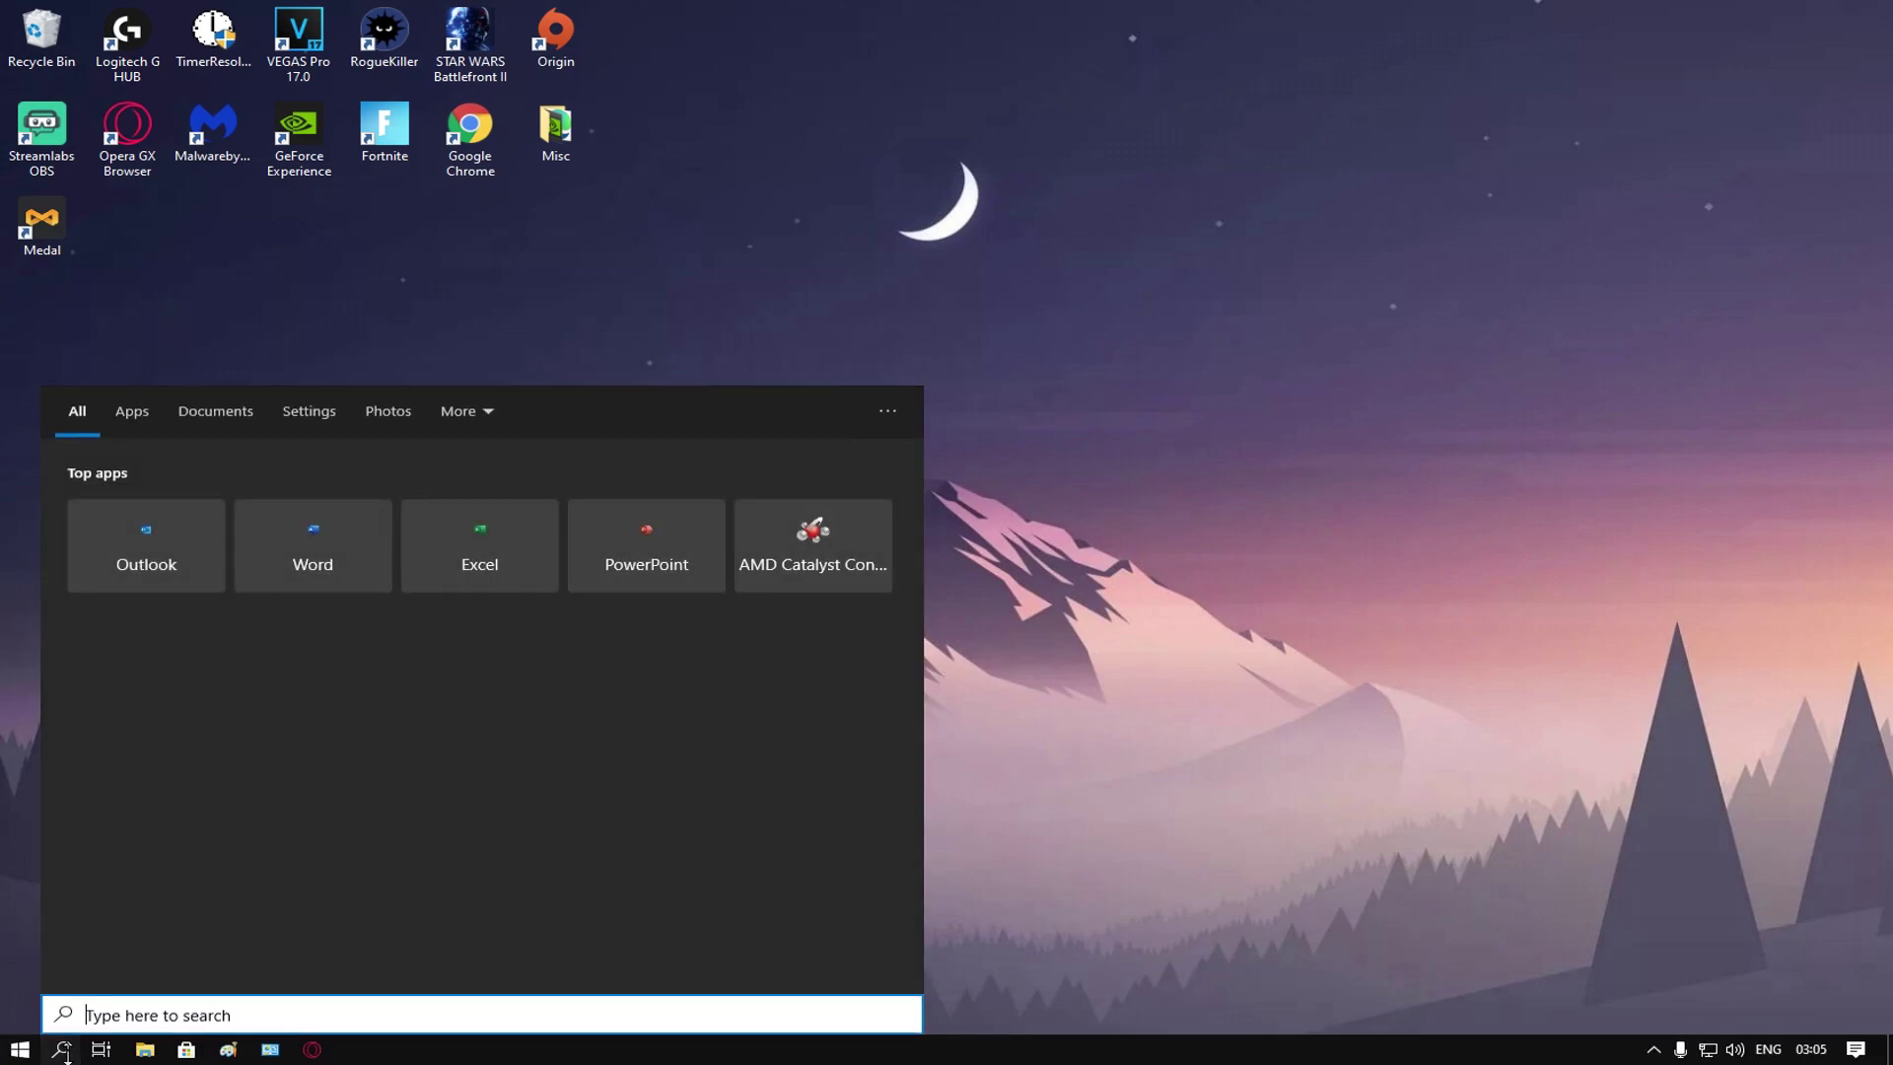
# Step: Open Device Manager through Control Panel's Hardware and Sound section
pyautogui.write('cont')
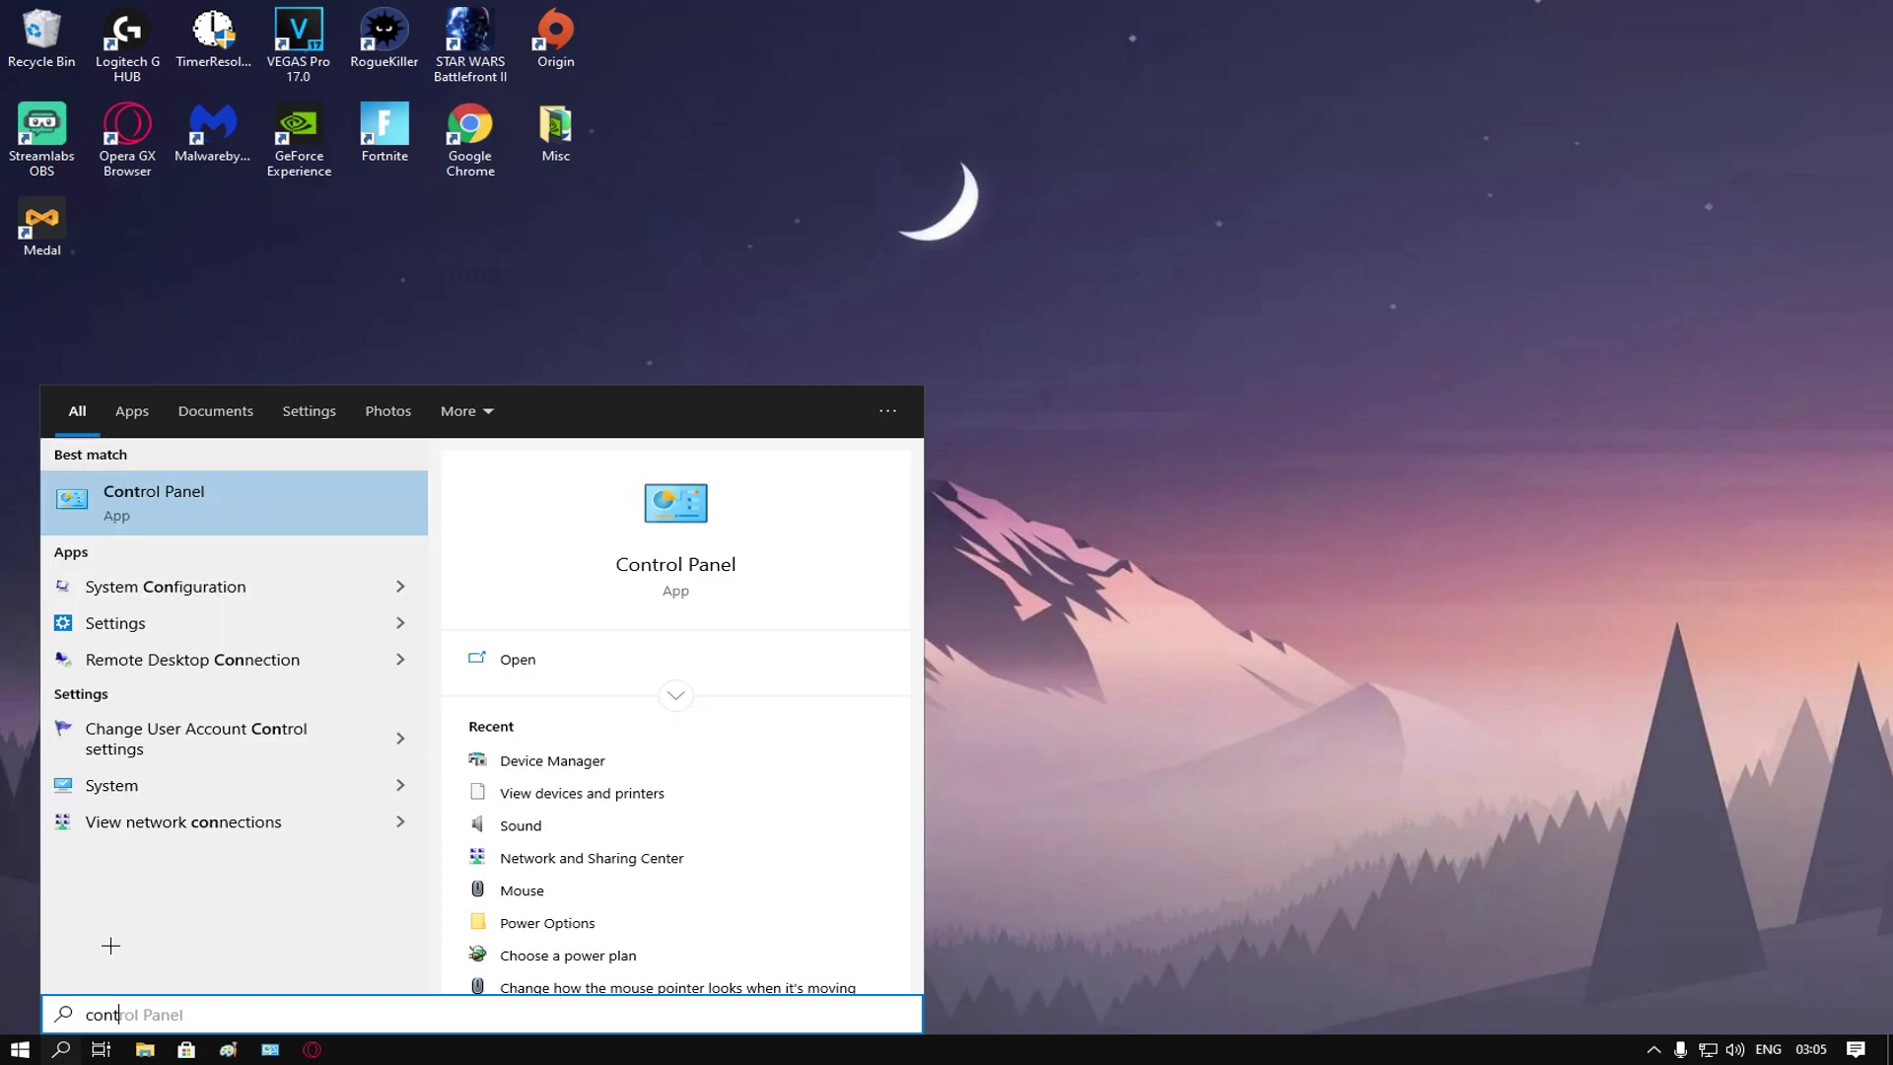
pyautogui.write('rol pane')
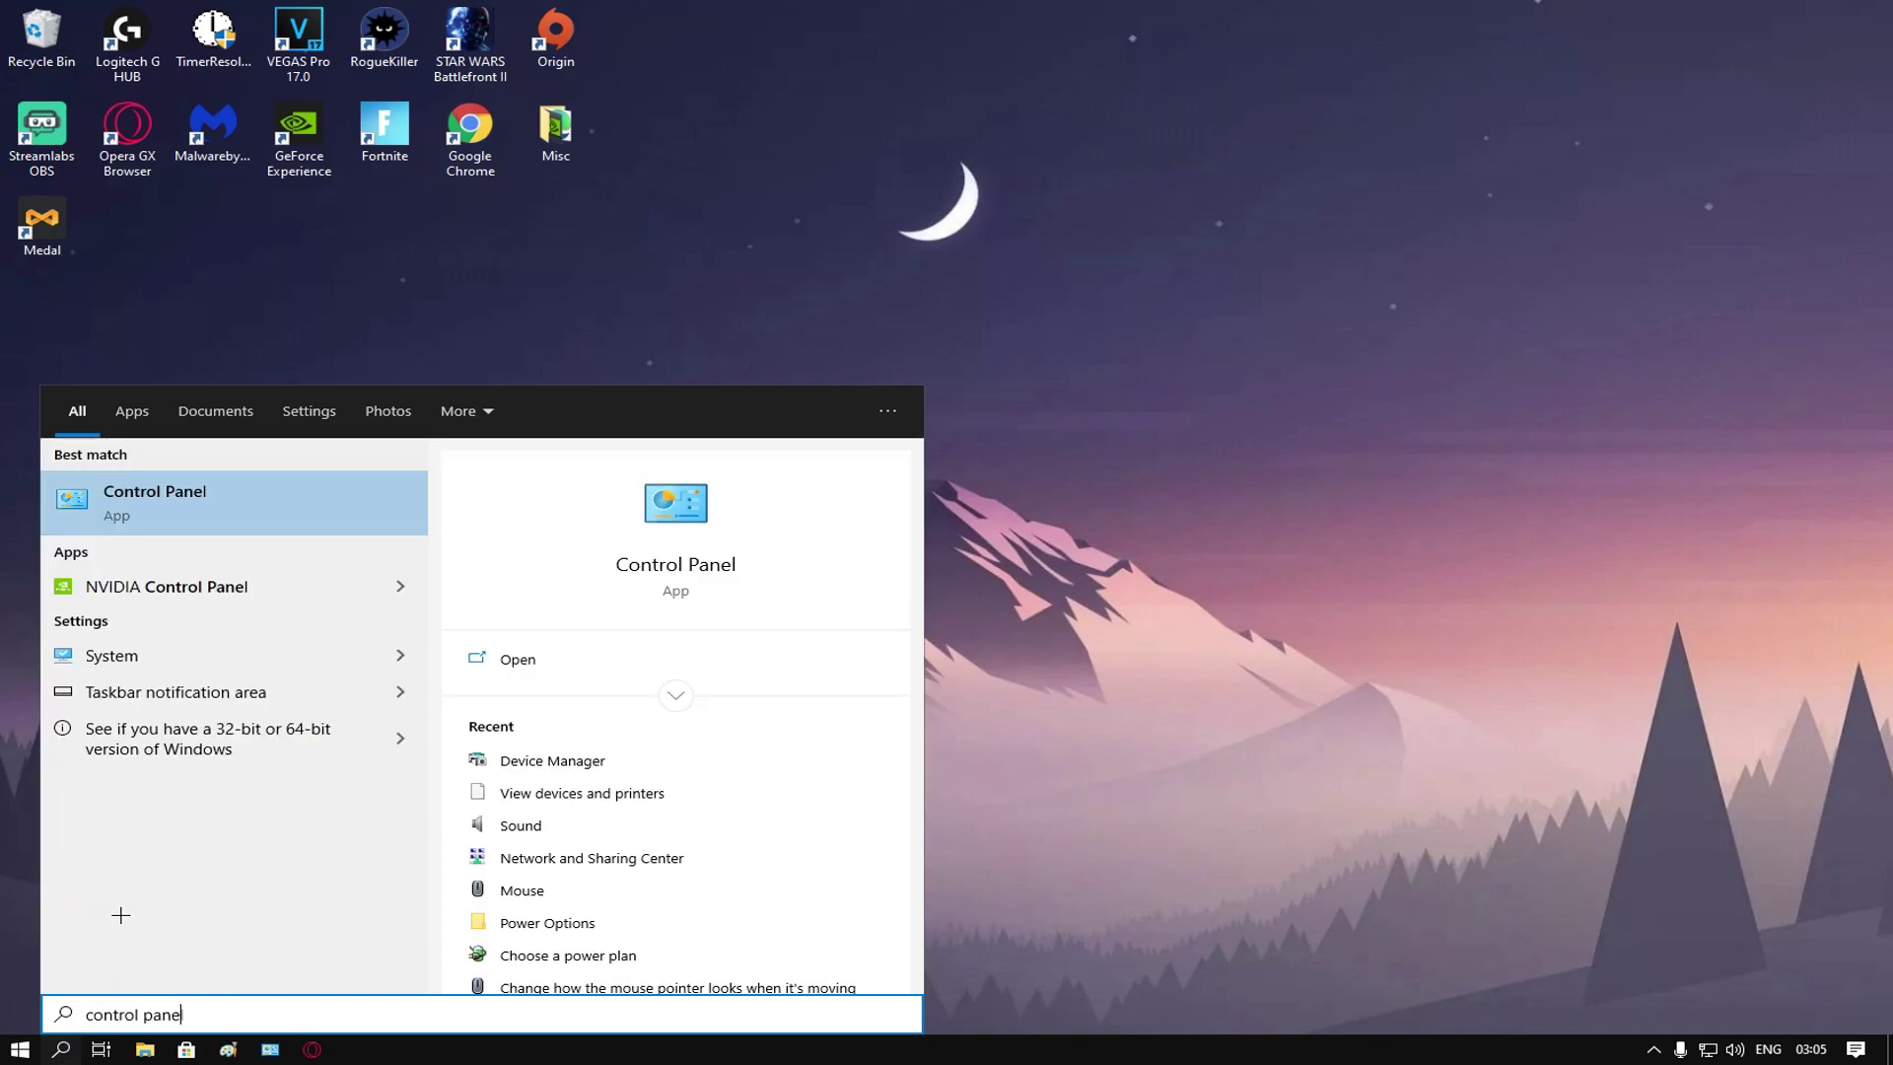
pyautogui.write('l')
pyautogui.click(247, 517)
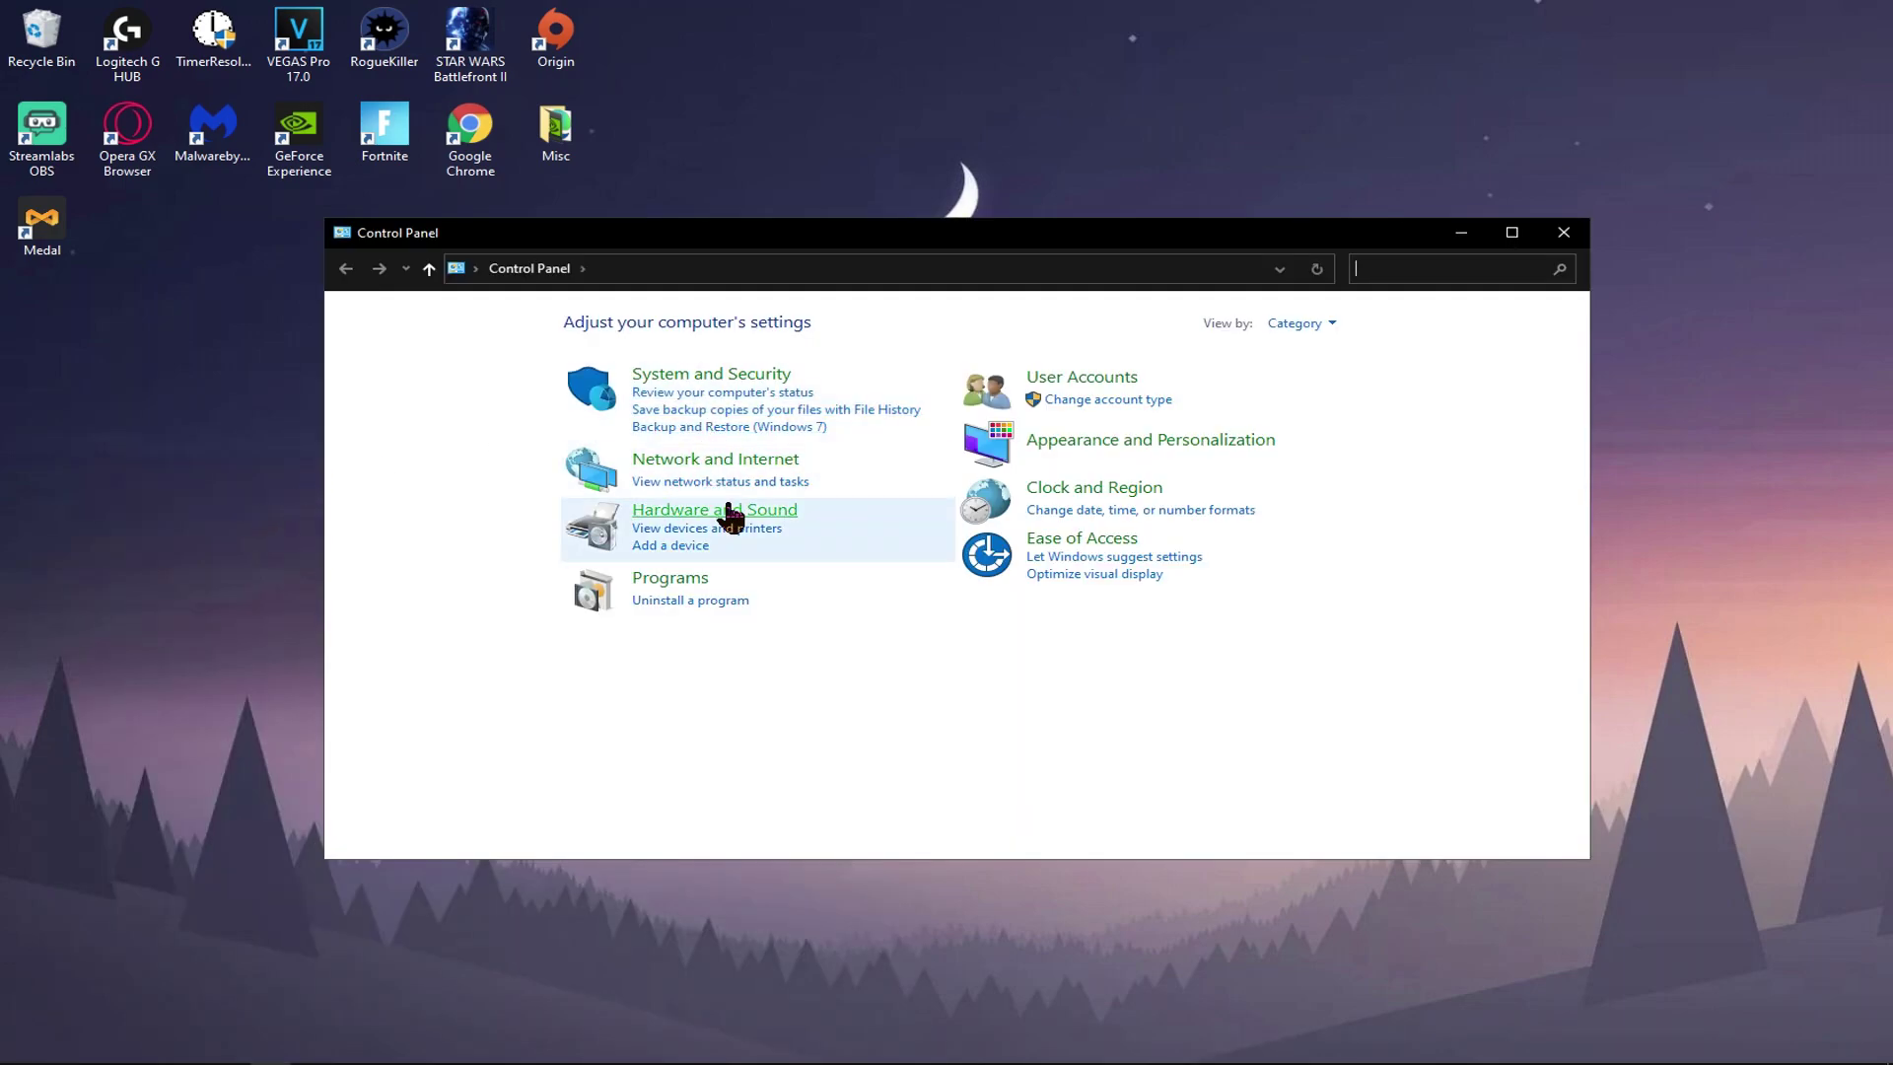
pyautogui.click(729, 511)
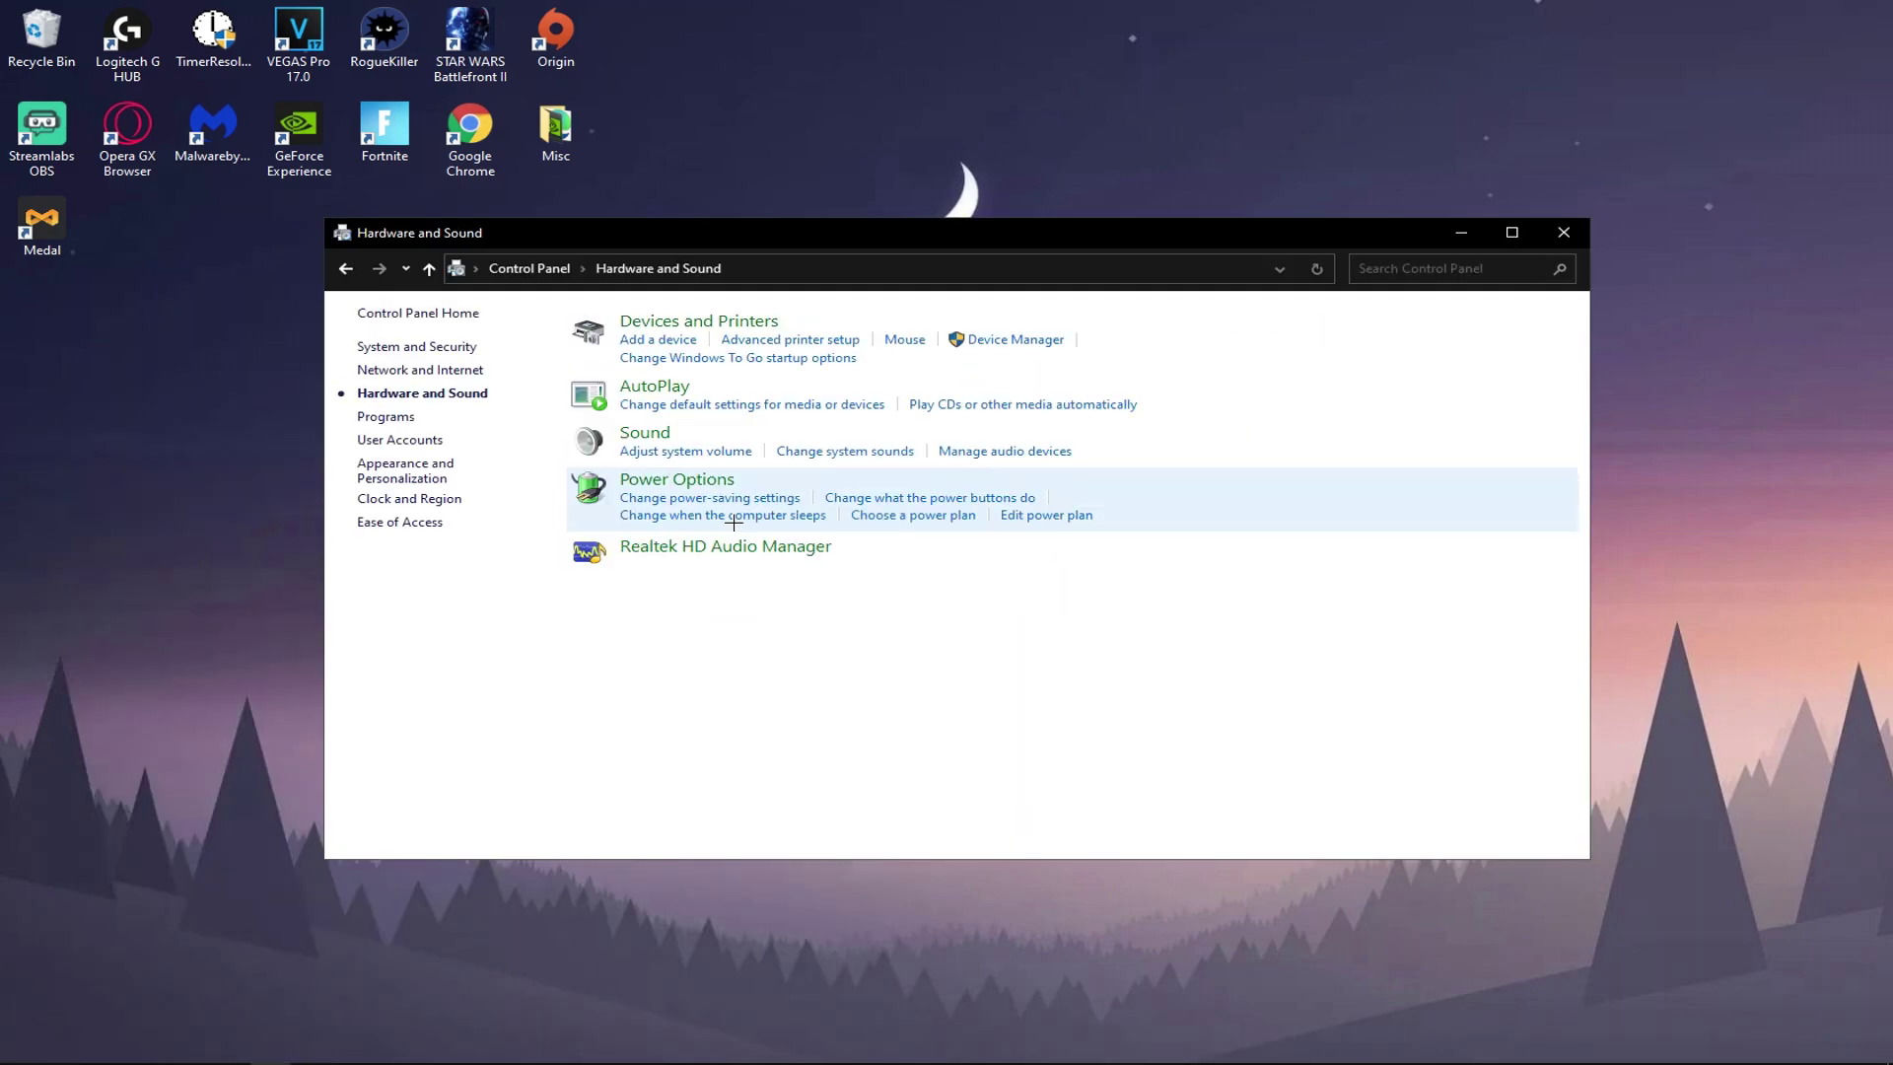
pyautogui.click(1015, 343)
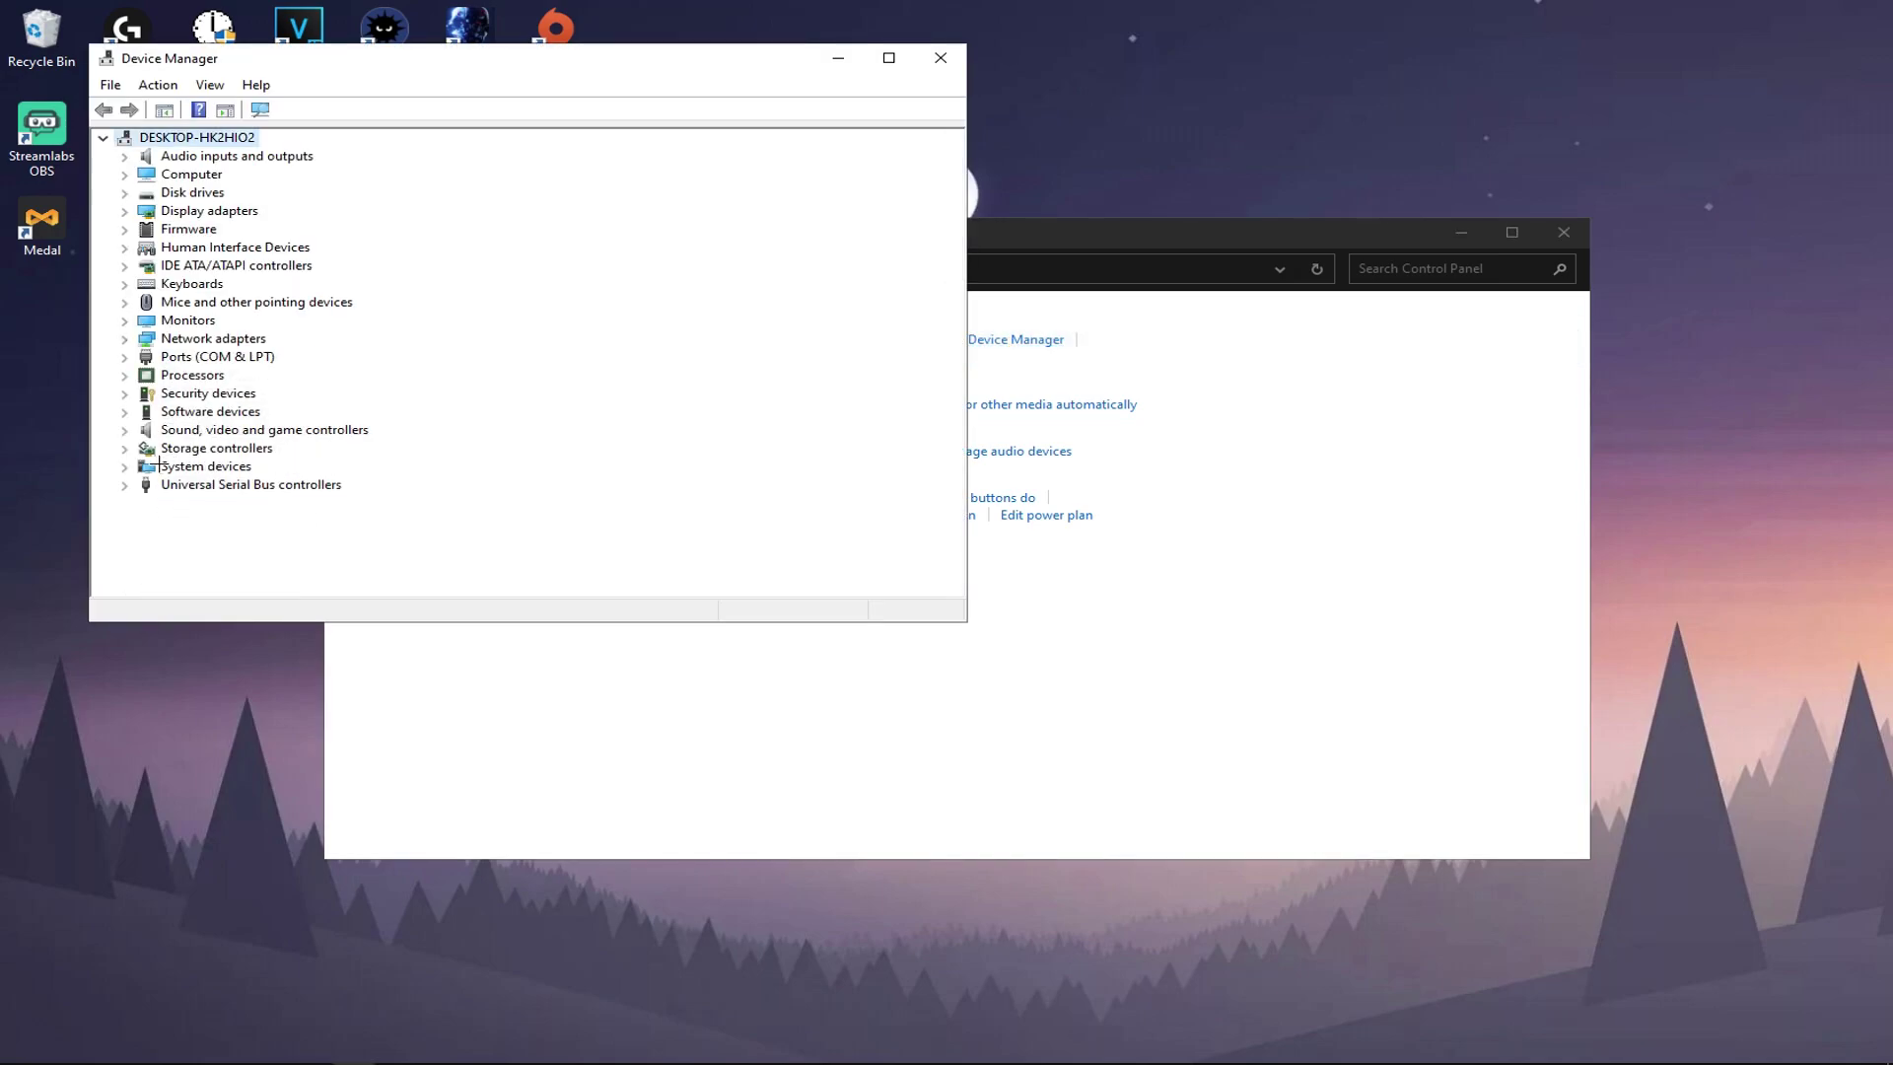
# Step: Disable the Generic PnP Monitor under Monitors and confirm
pyautogui.click(124, 320)
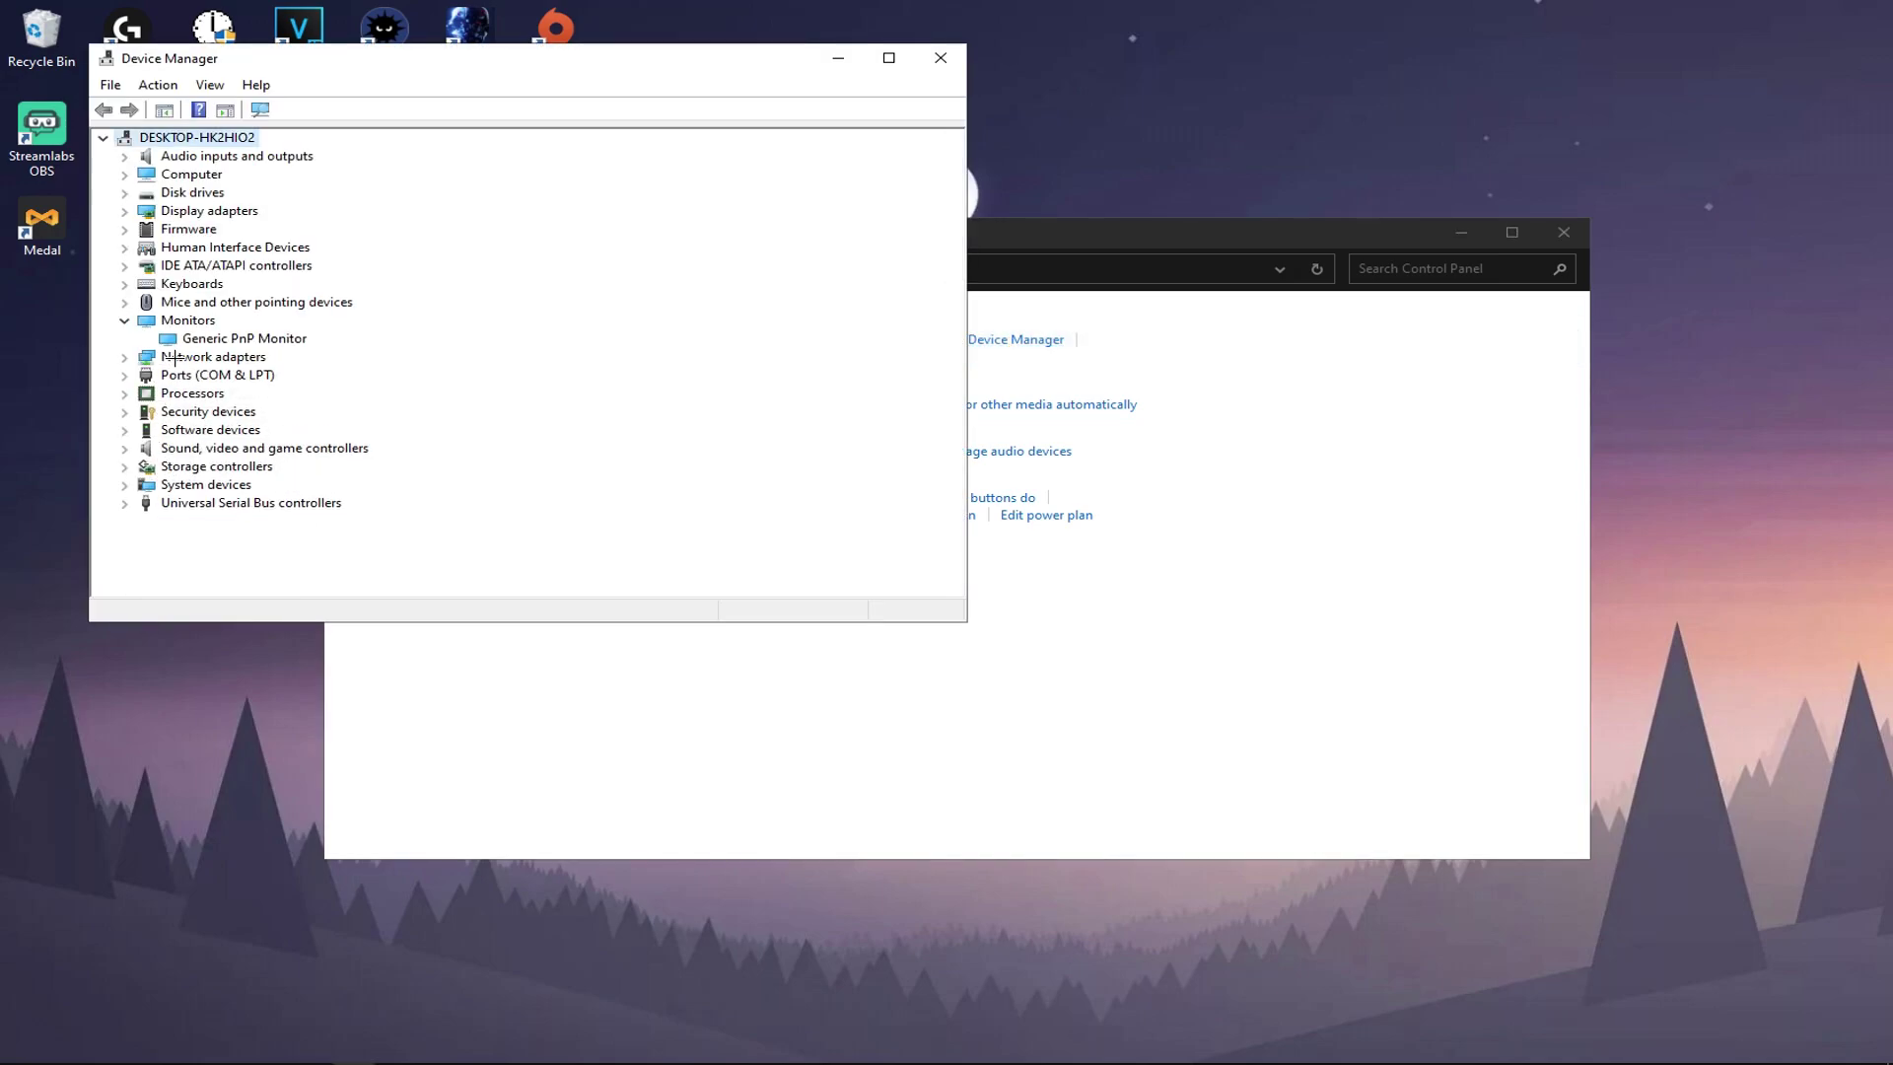
pyautogui.click(178, 341)
pyautogui.rightClick(177, 342)
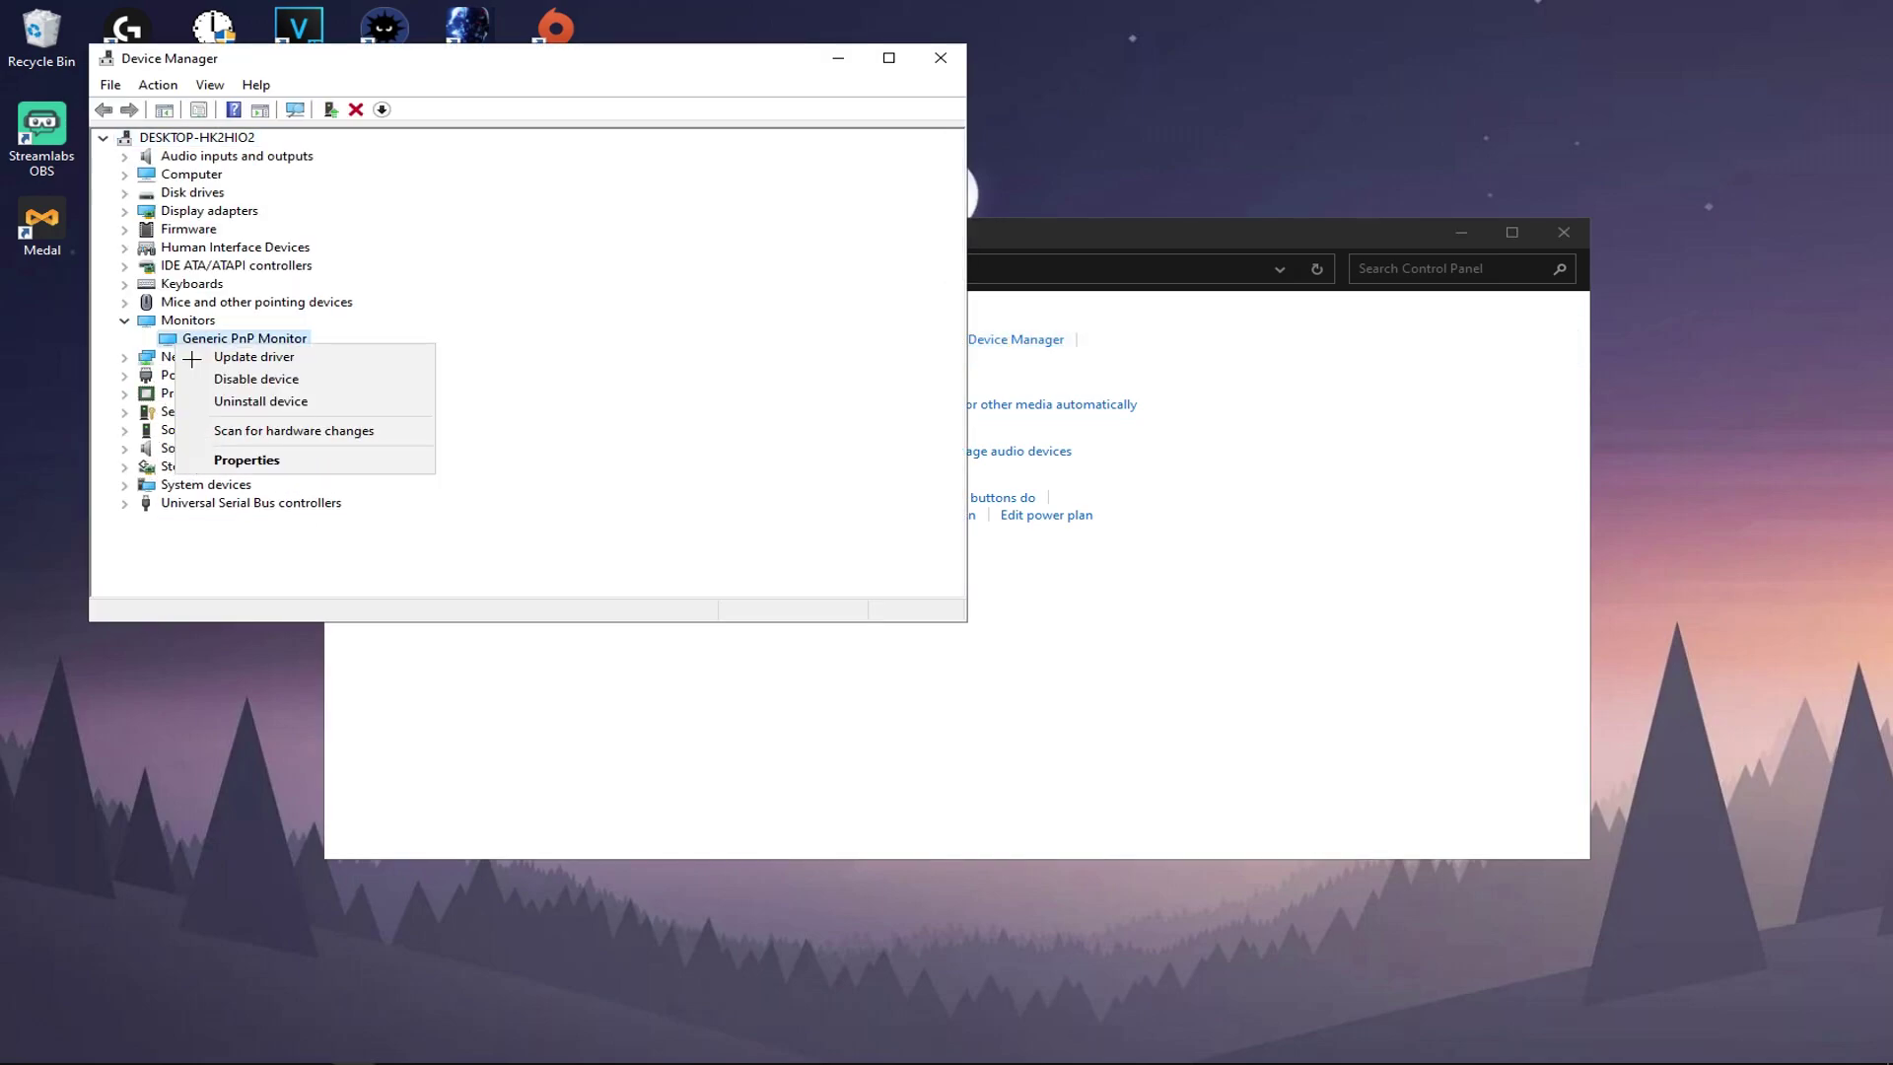
pyautogui.click(244, 382)
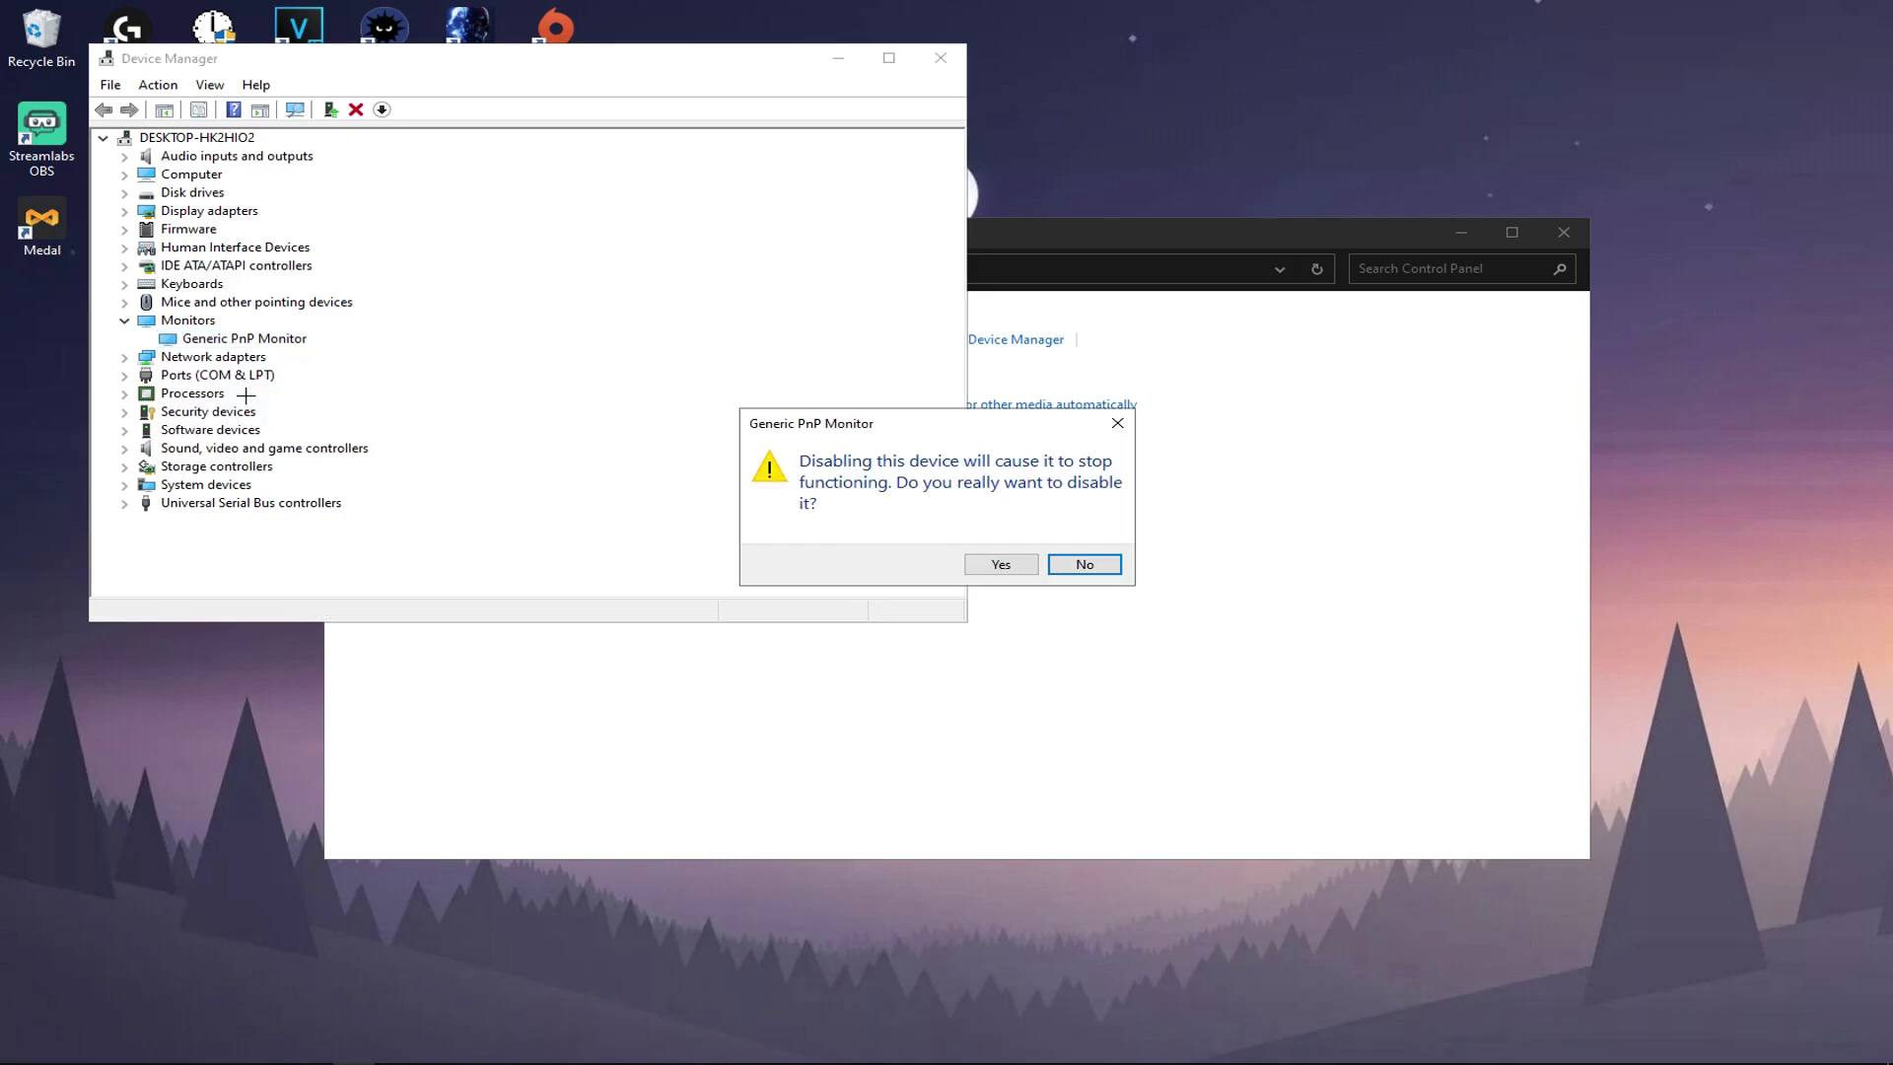
pyautogui.click(1033, 568)
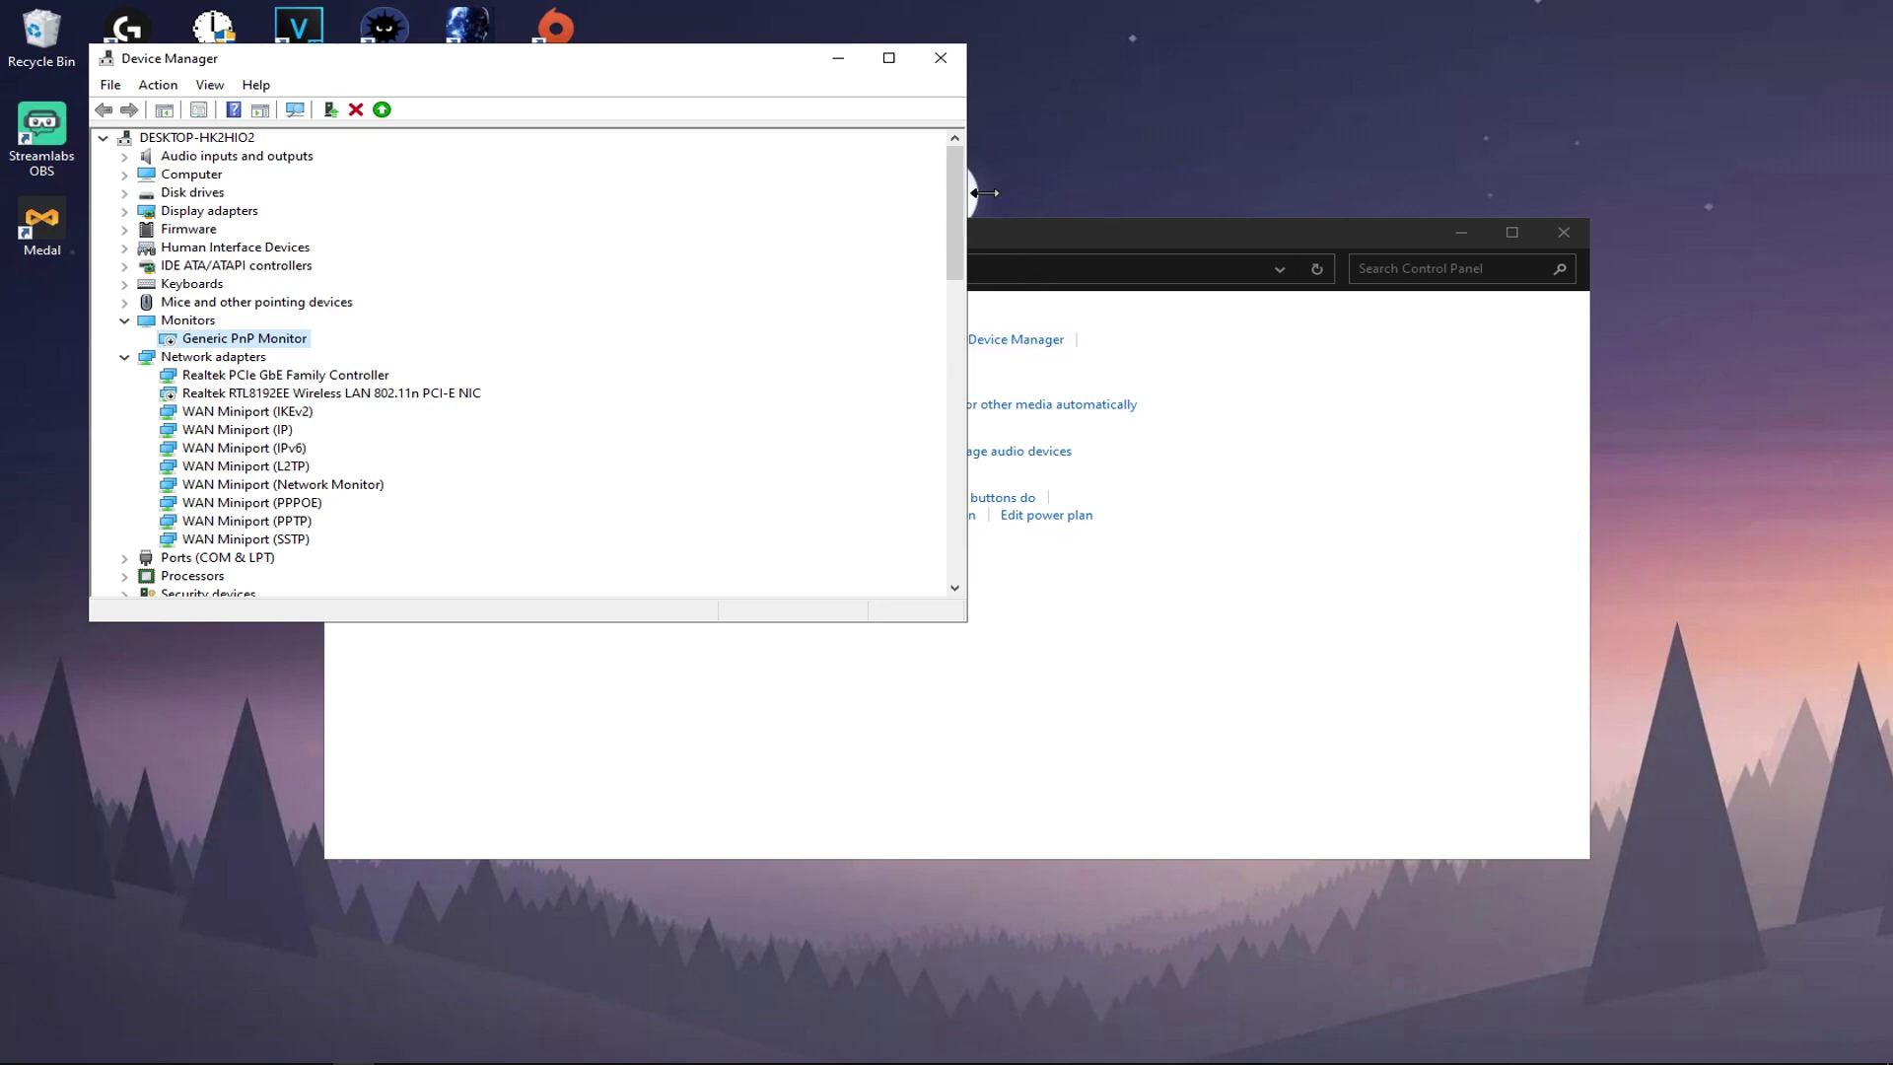
# Step: Open the %localappdata% folder using the Run dialog
pyautogui.click(838, 57)
pyautogui.click(61, 1049)
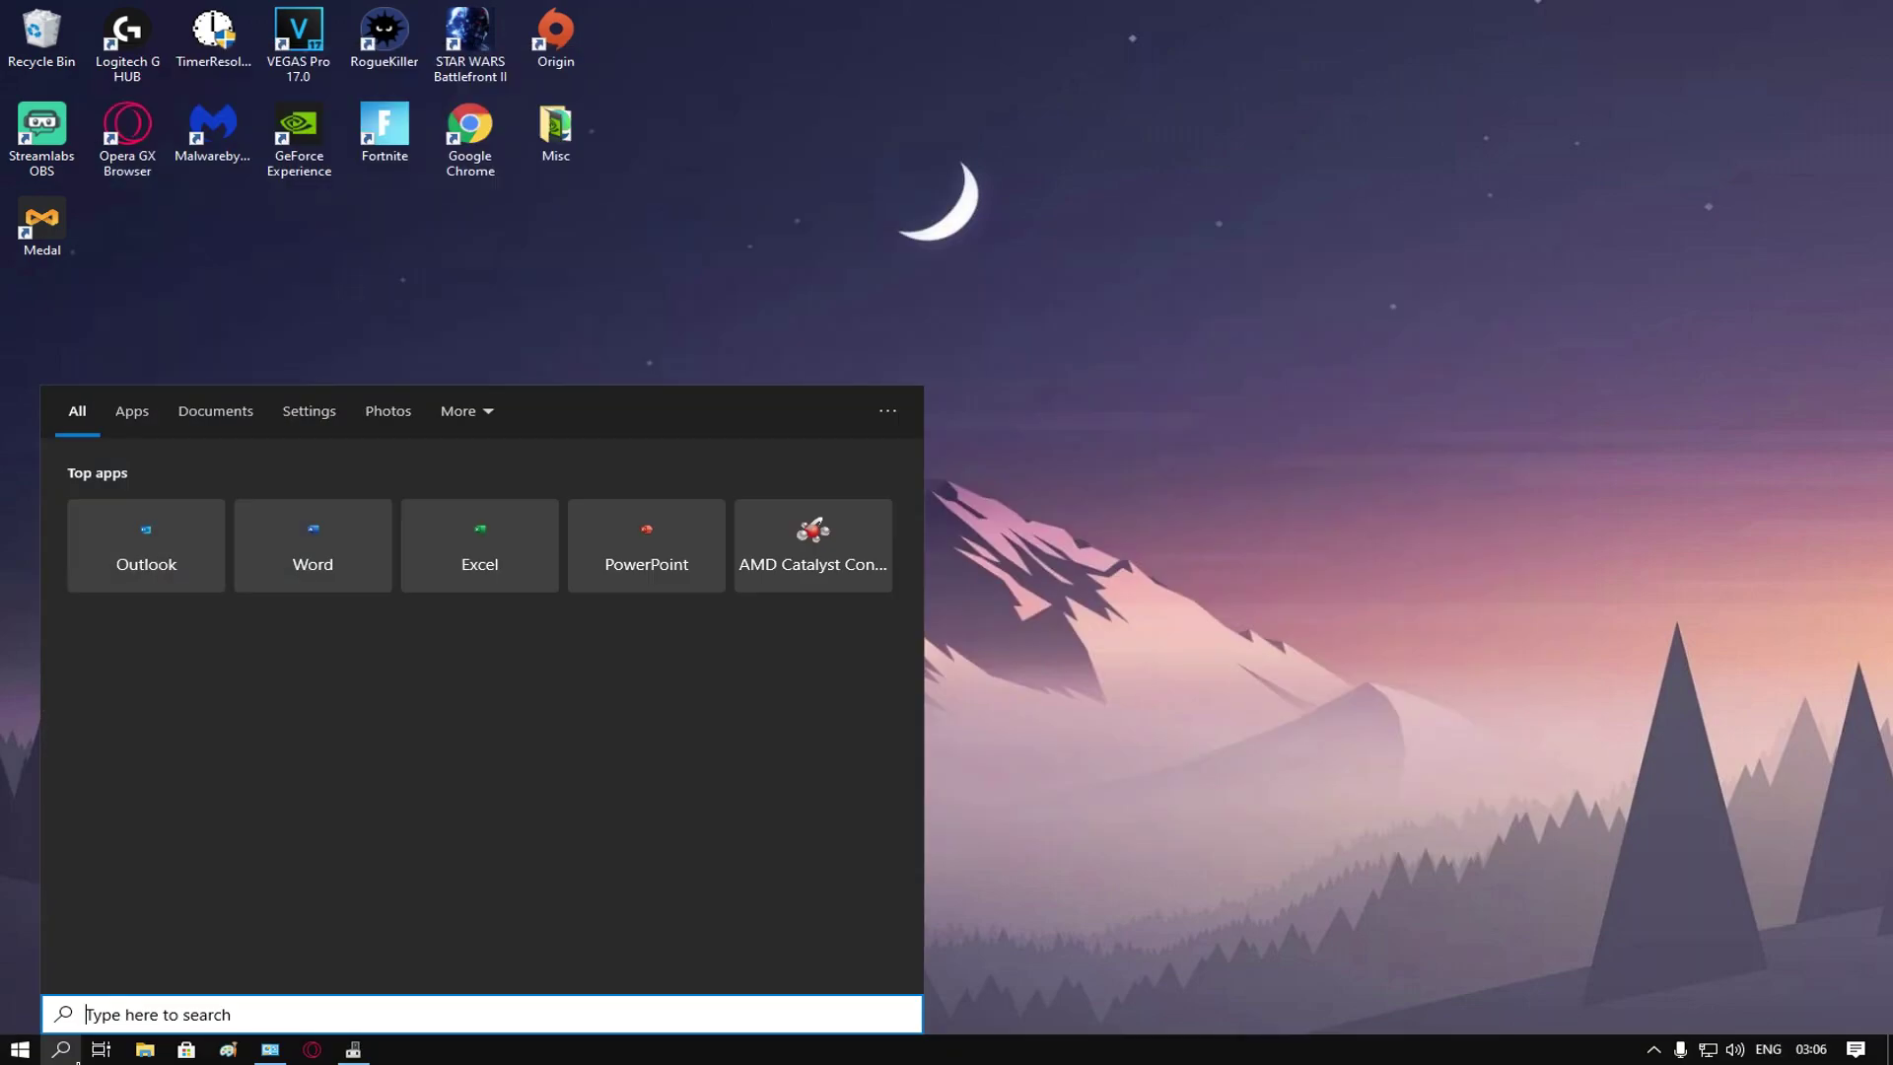
pyautogui.write('run')
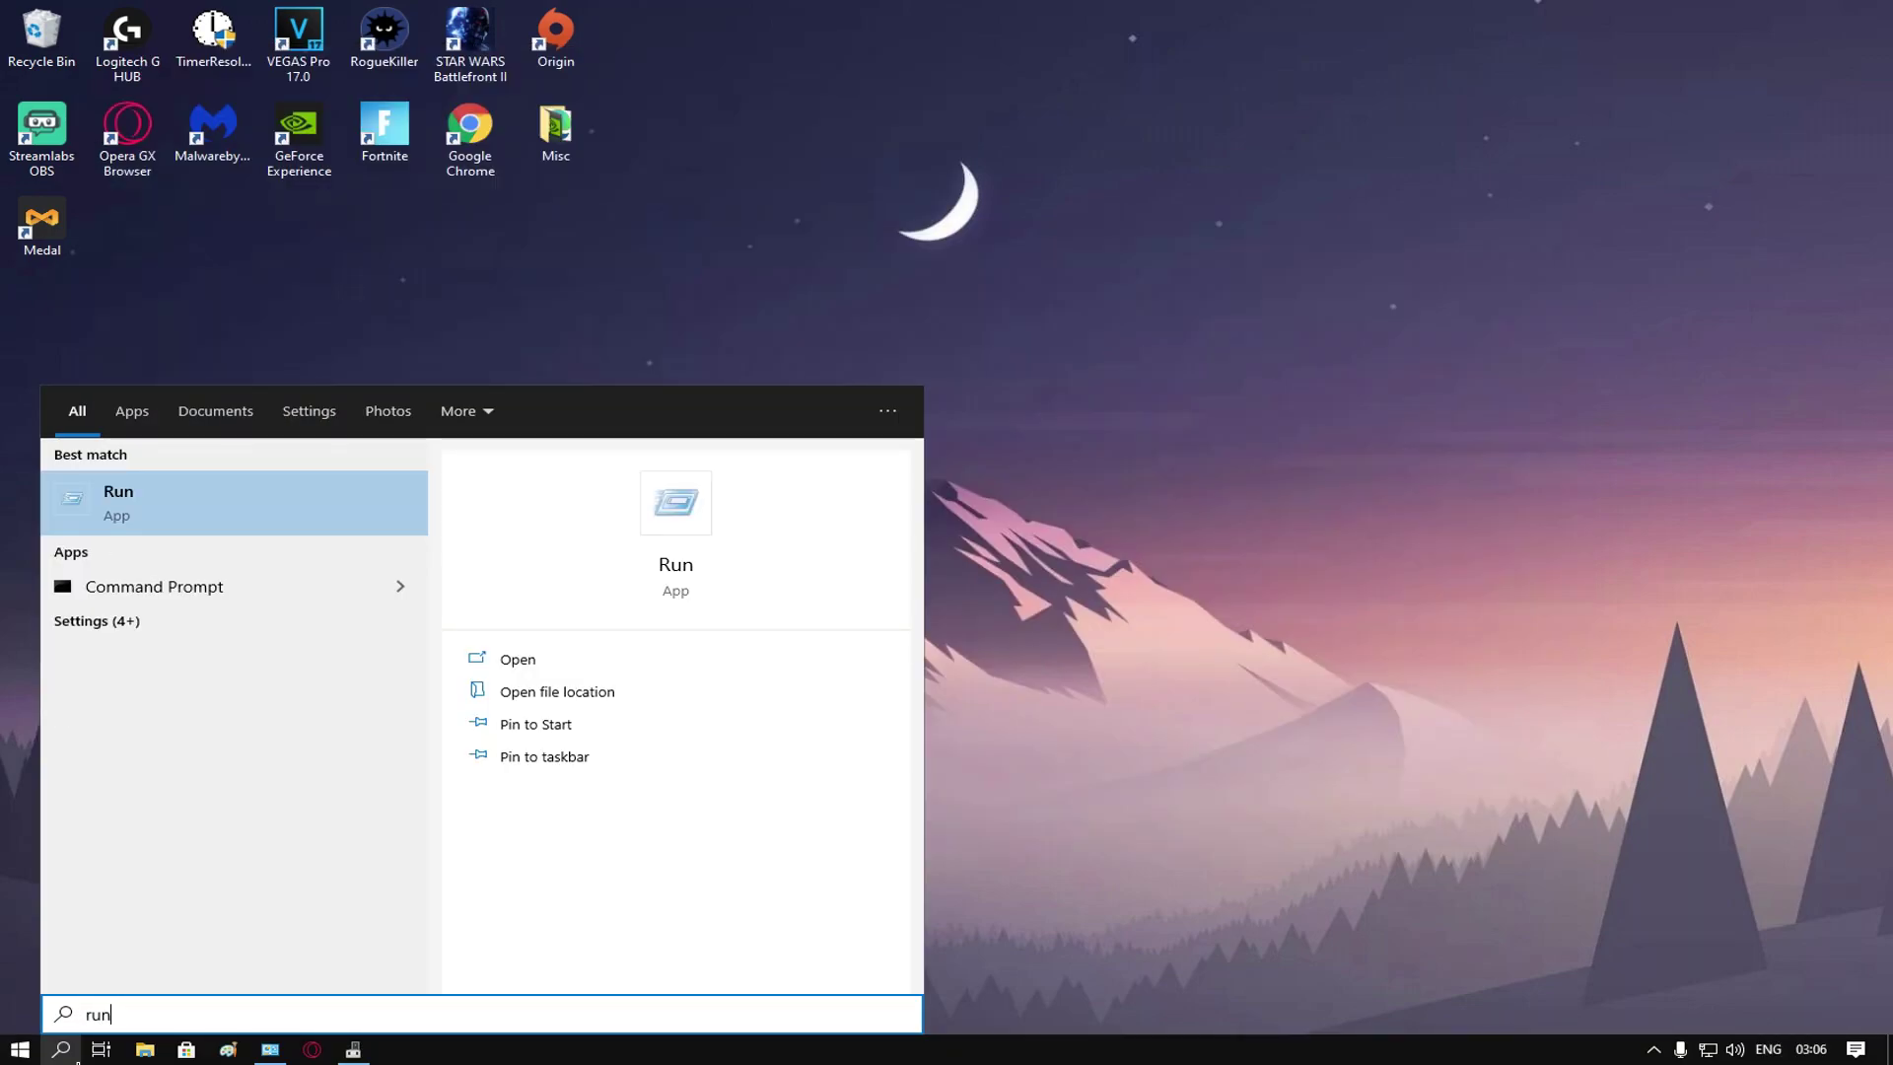
pyautogui.press('Return')
pyautogui.write('%l')
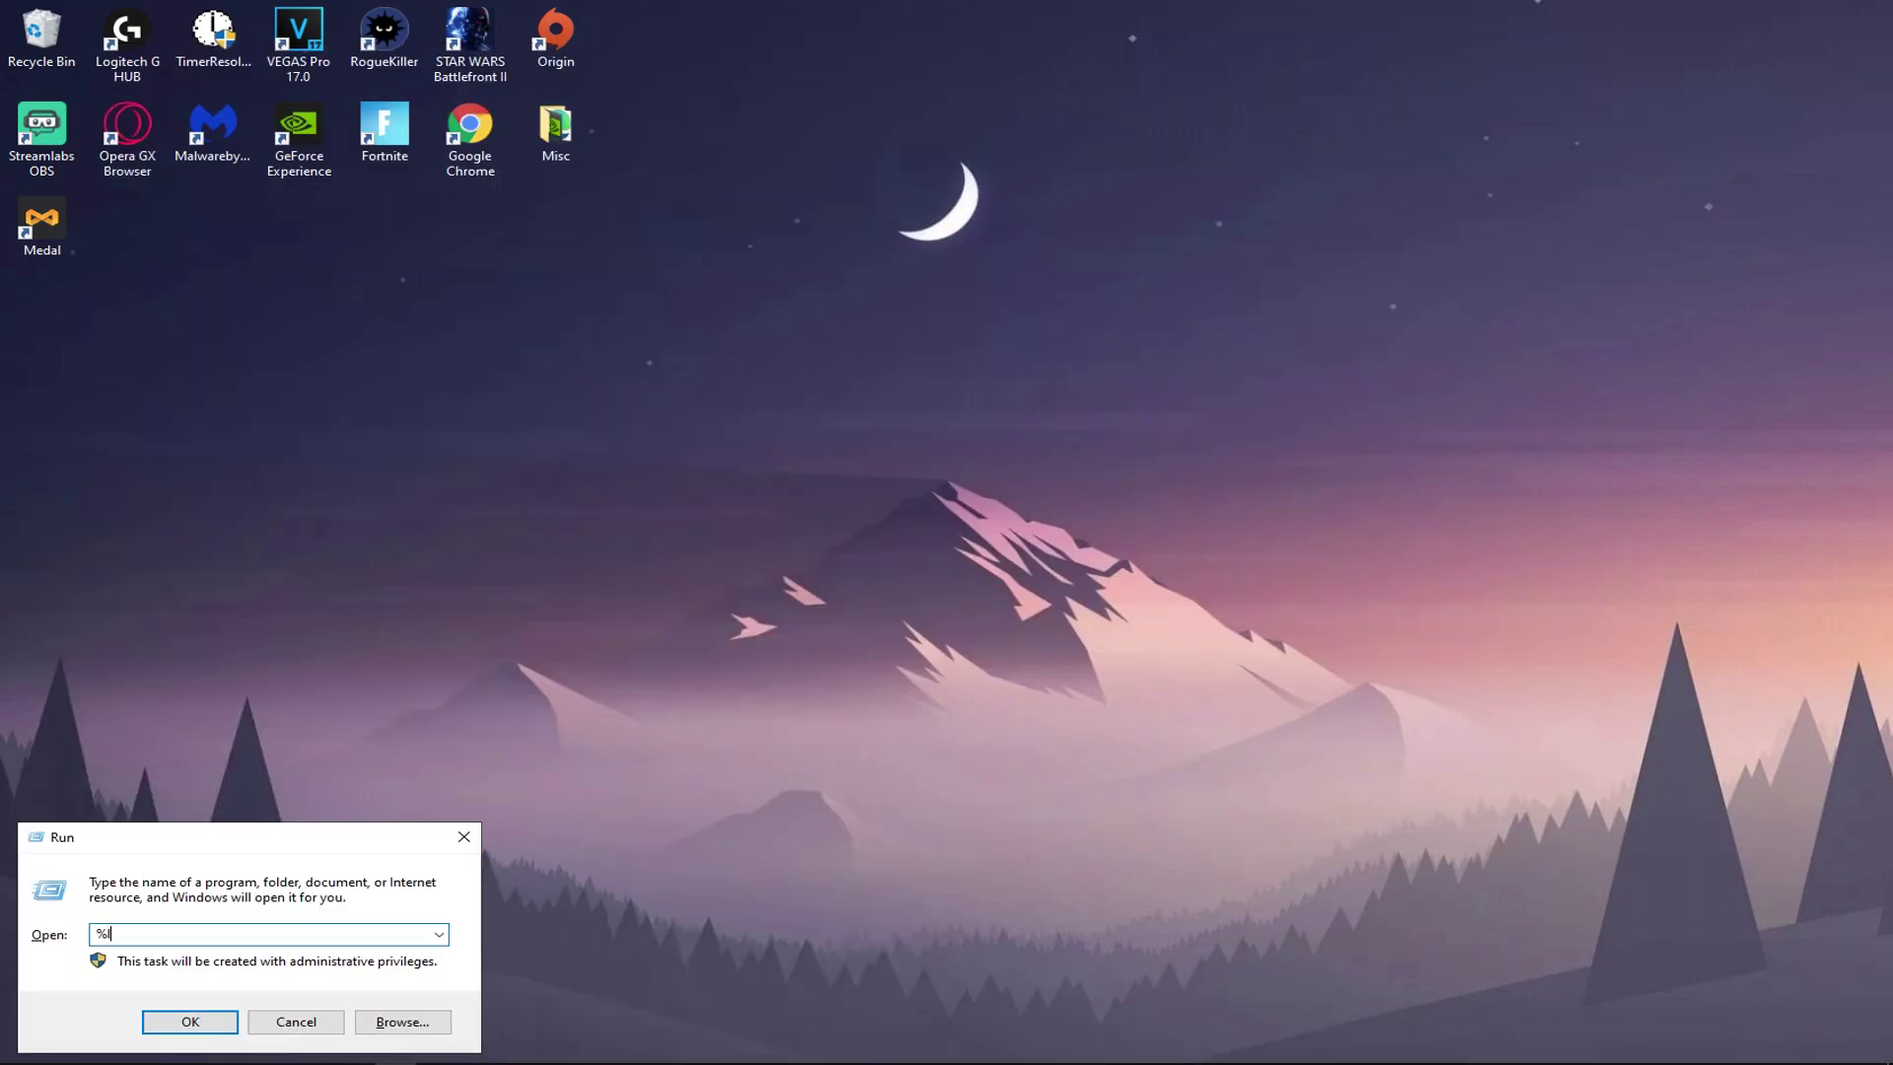
pyautogui.write('ocalappdata%')
pyautogui.press('Return')
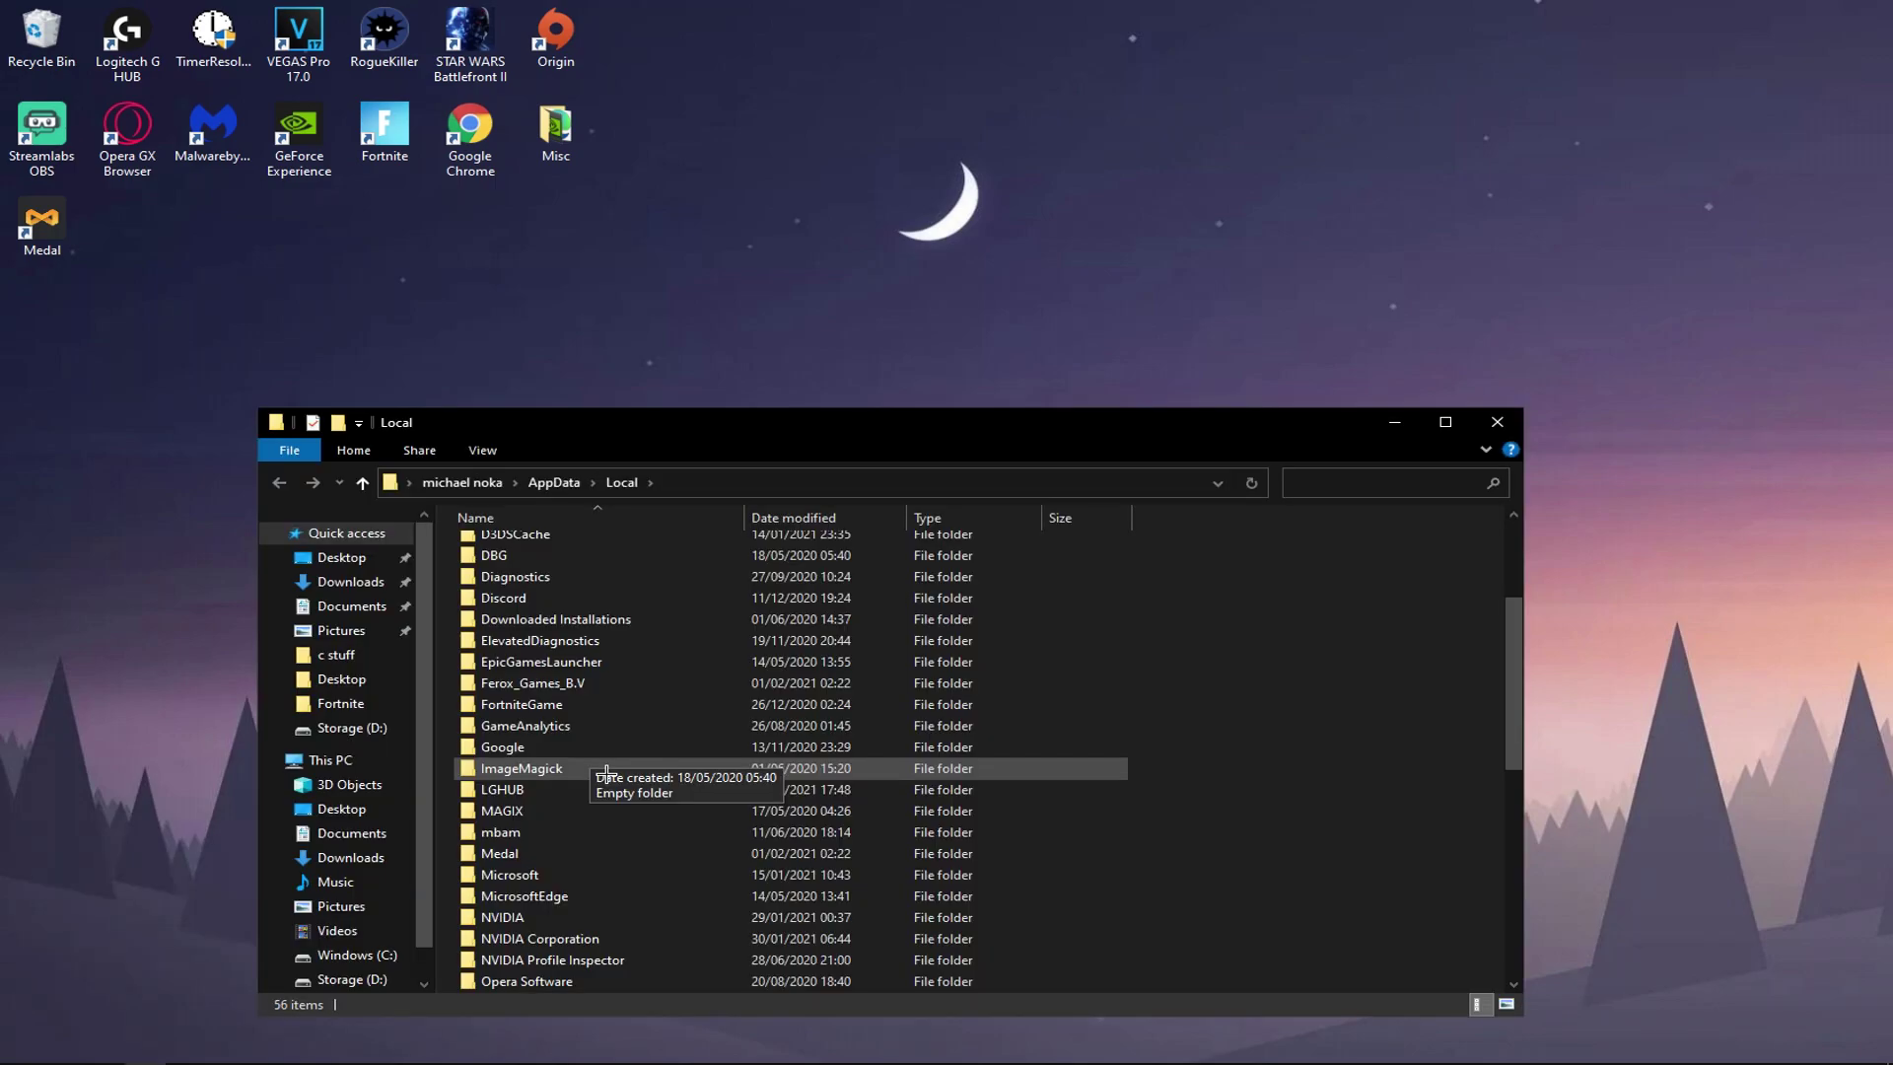
# Step: Navigate into FortniteGame > Saved > Config > WindowsClient
pyautogui.scroll(5, 607, 775)
pyautogui.scroll(2, 607, 774)
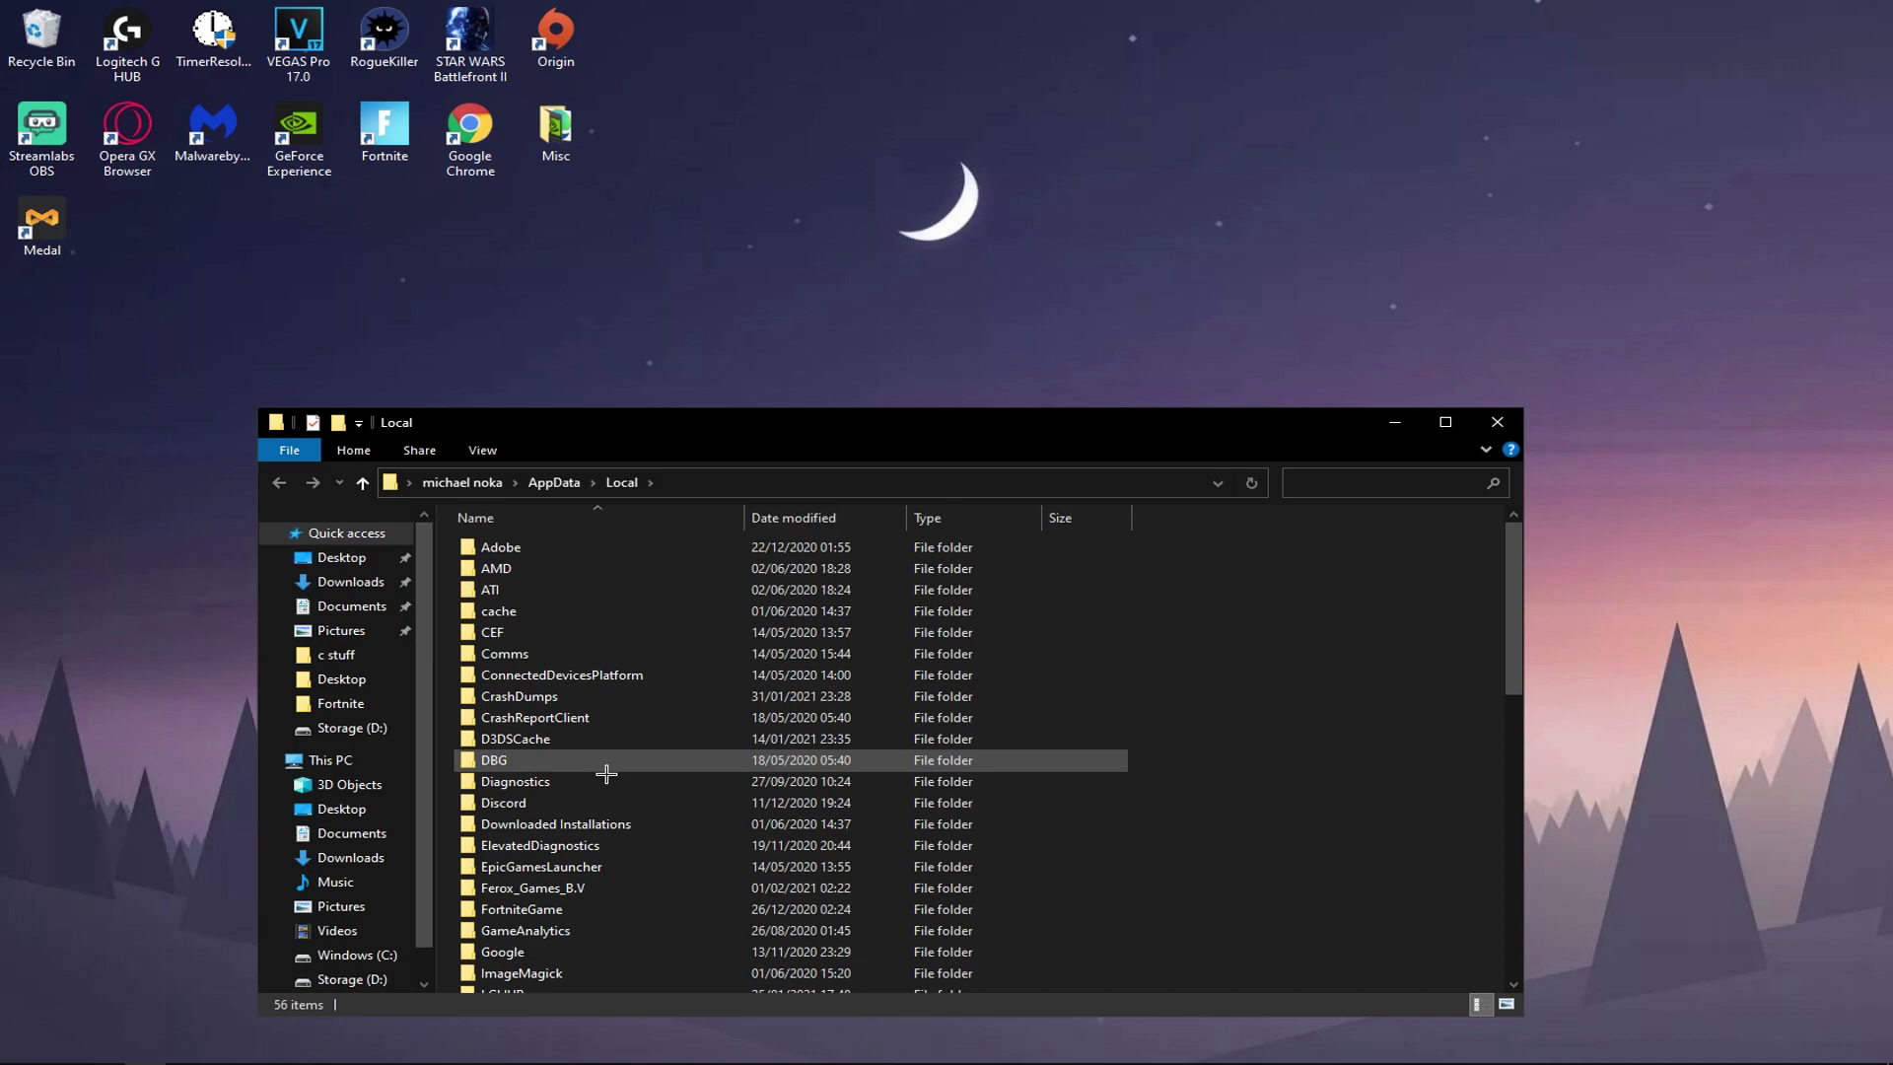
pyautogui.doubleClick(567, 912)
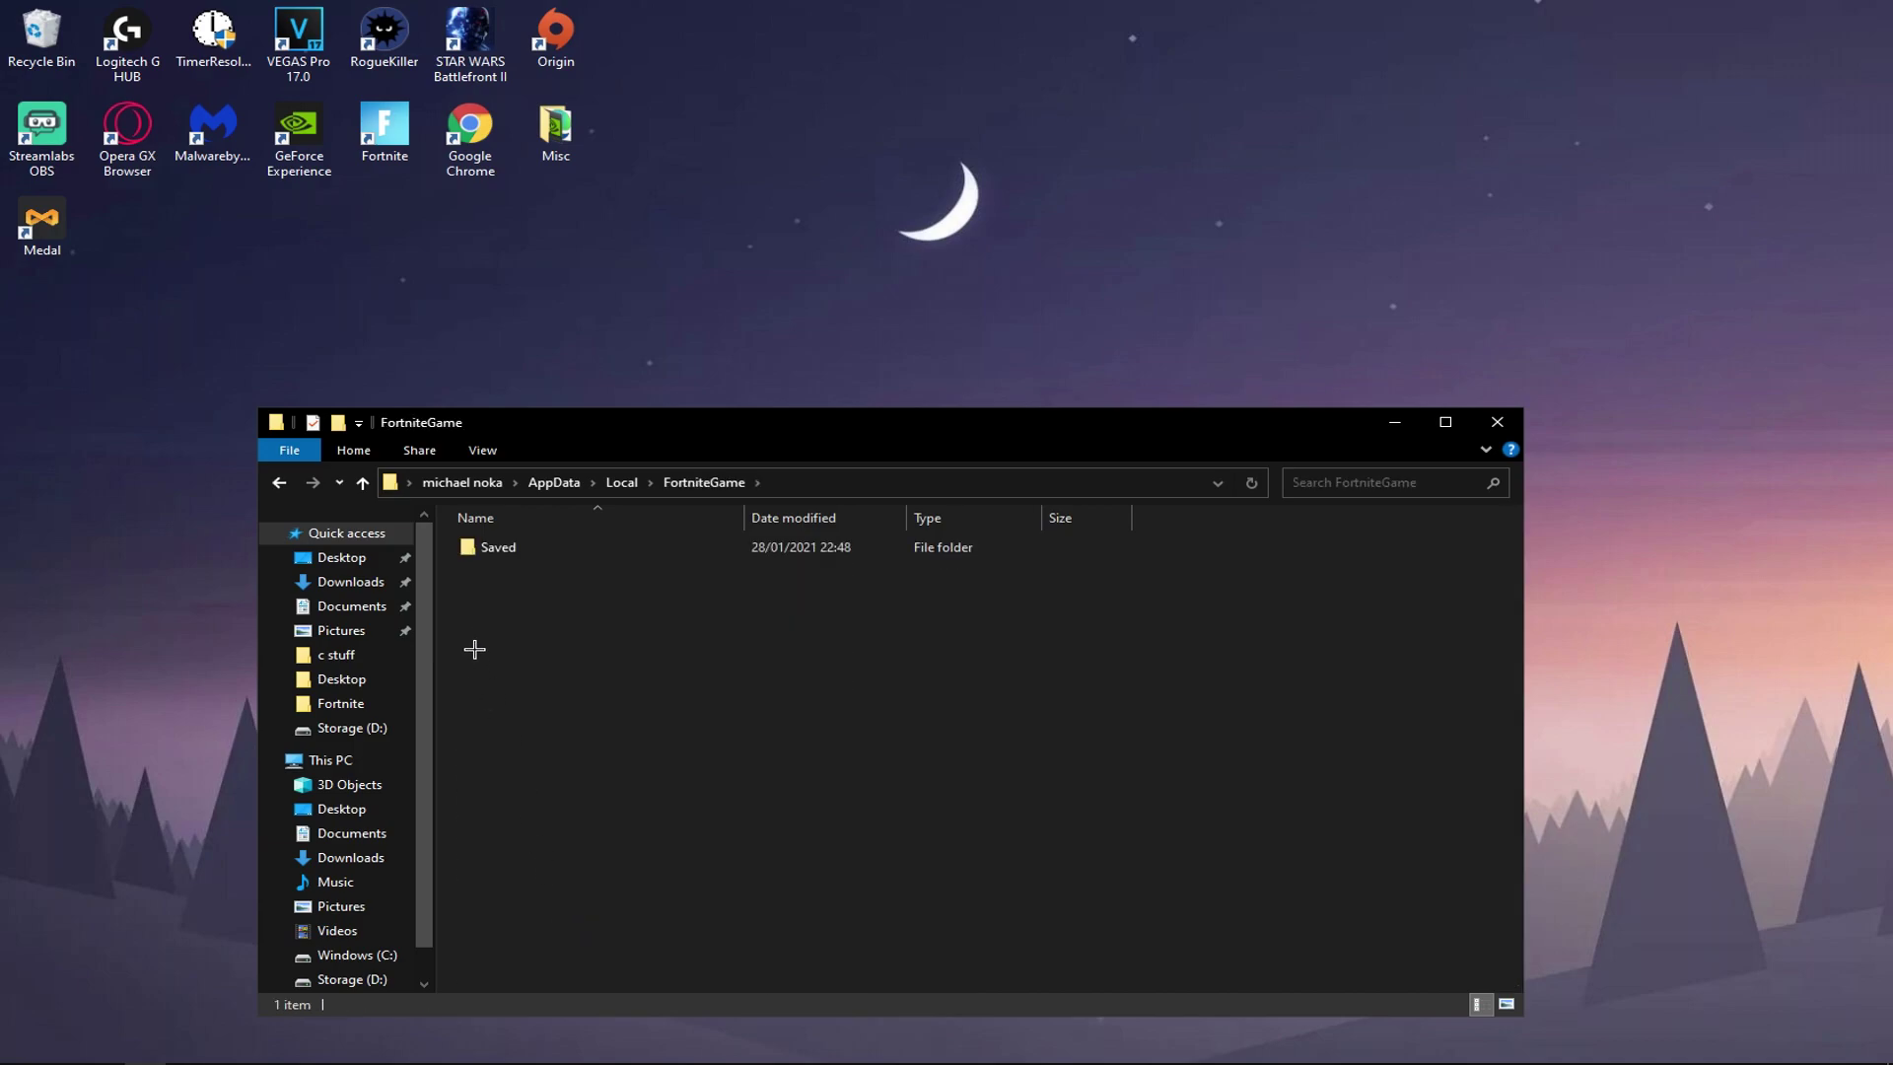
pyautogui.doubleClick(525, 550)
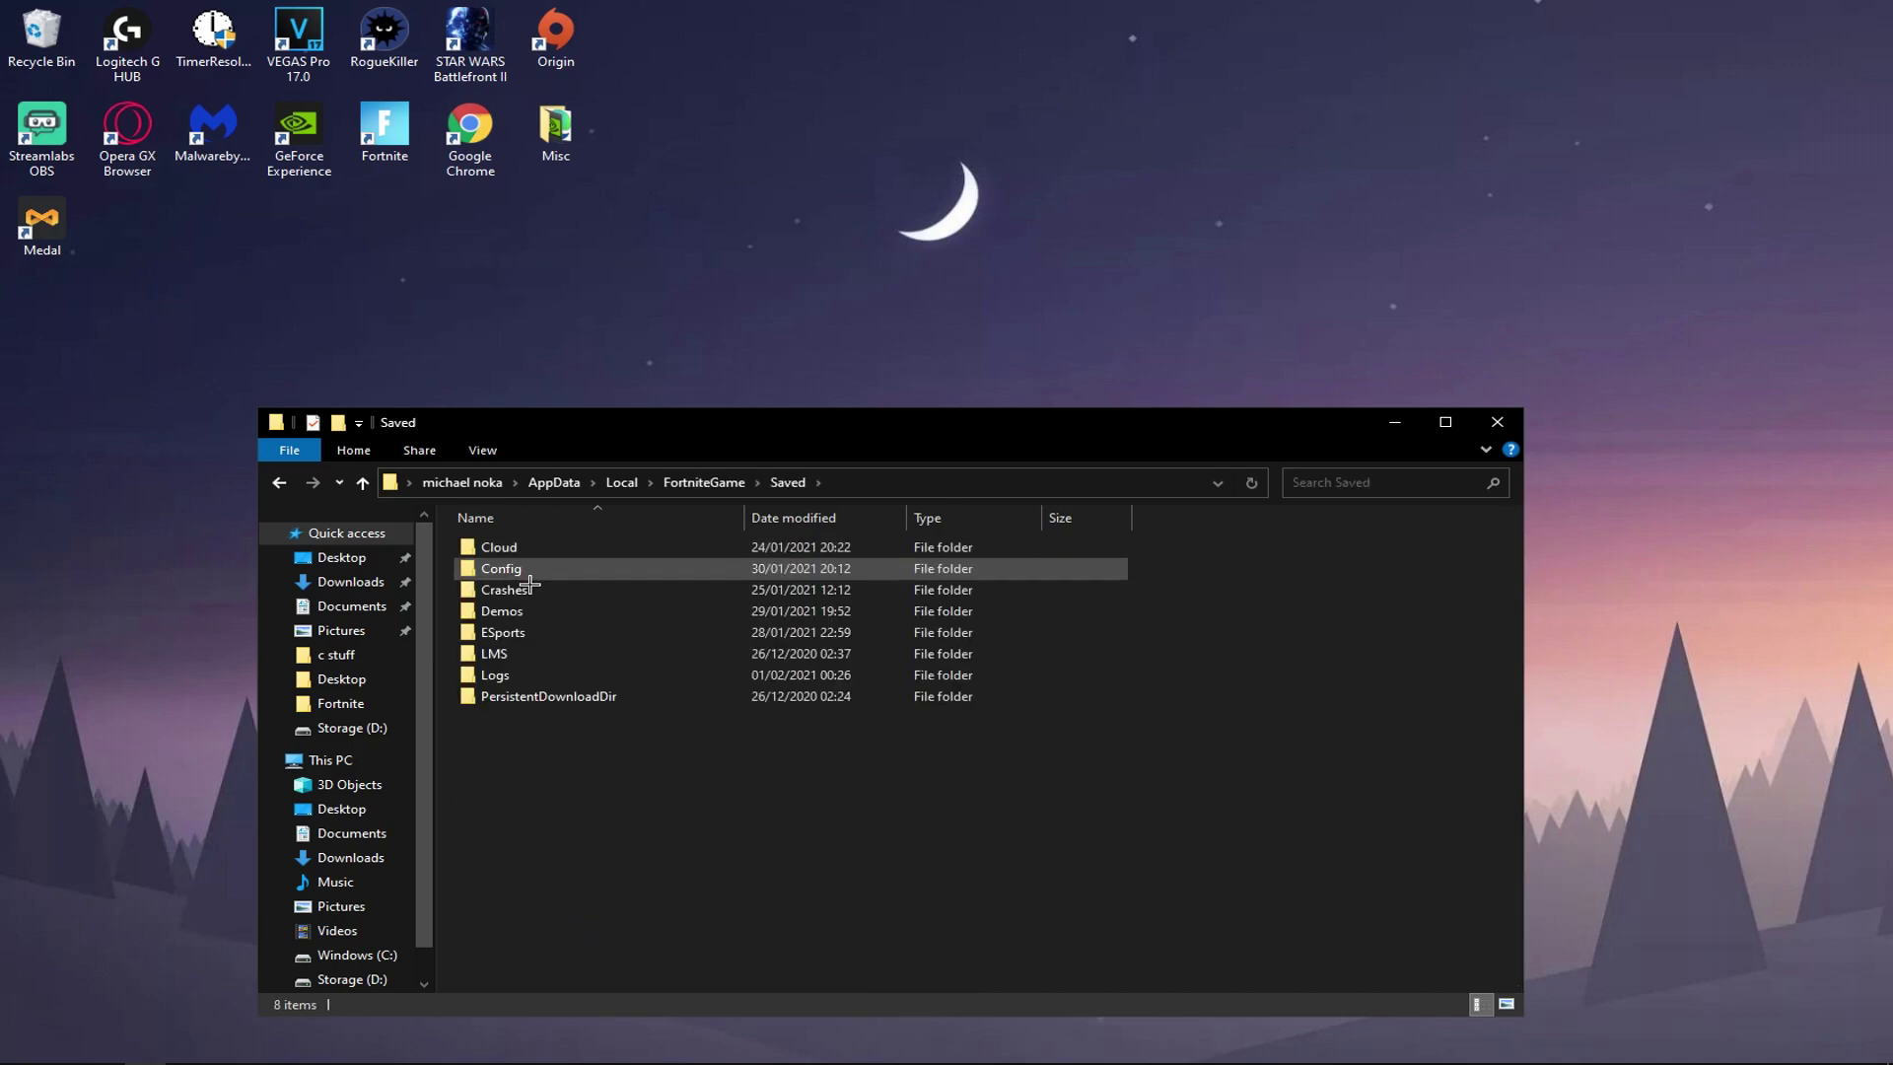
pyautogui.doubleClick(530, 577)
pyautogui.doubleClick(529, 577)
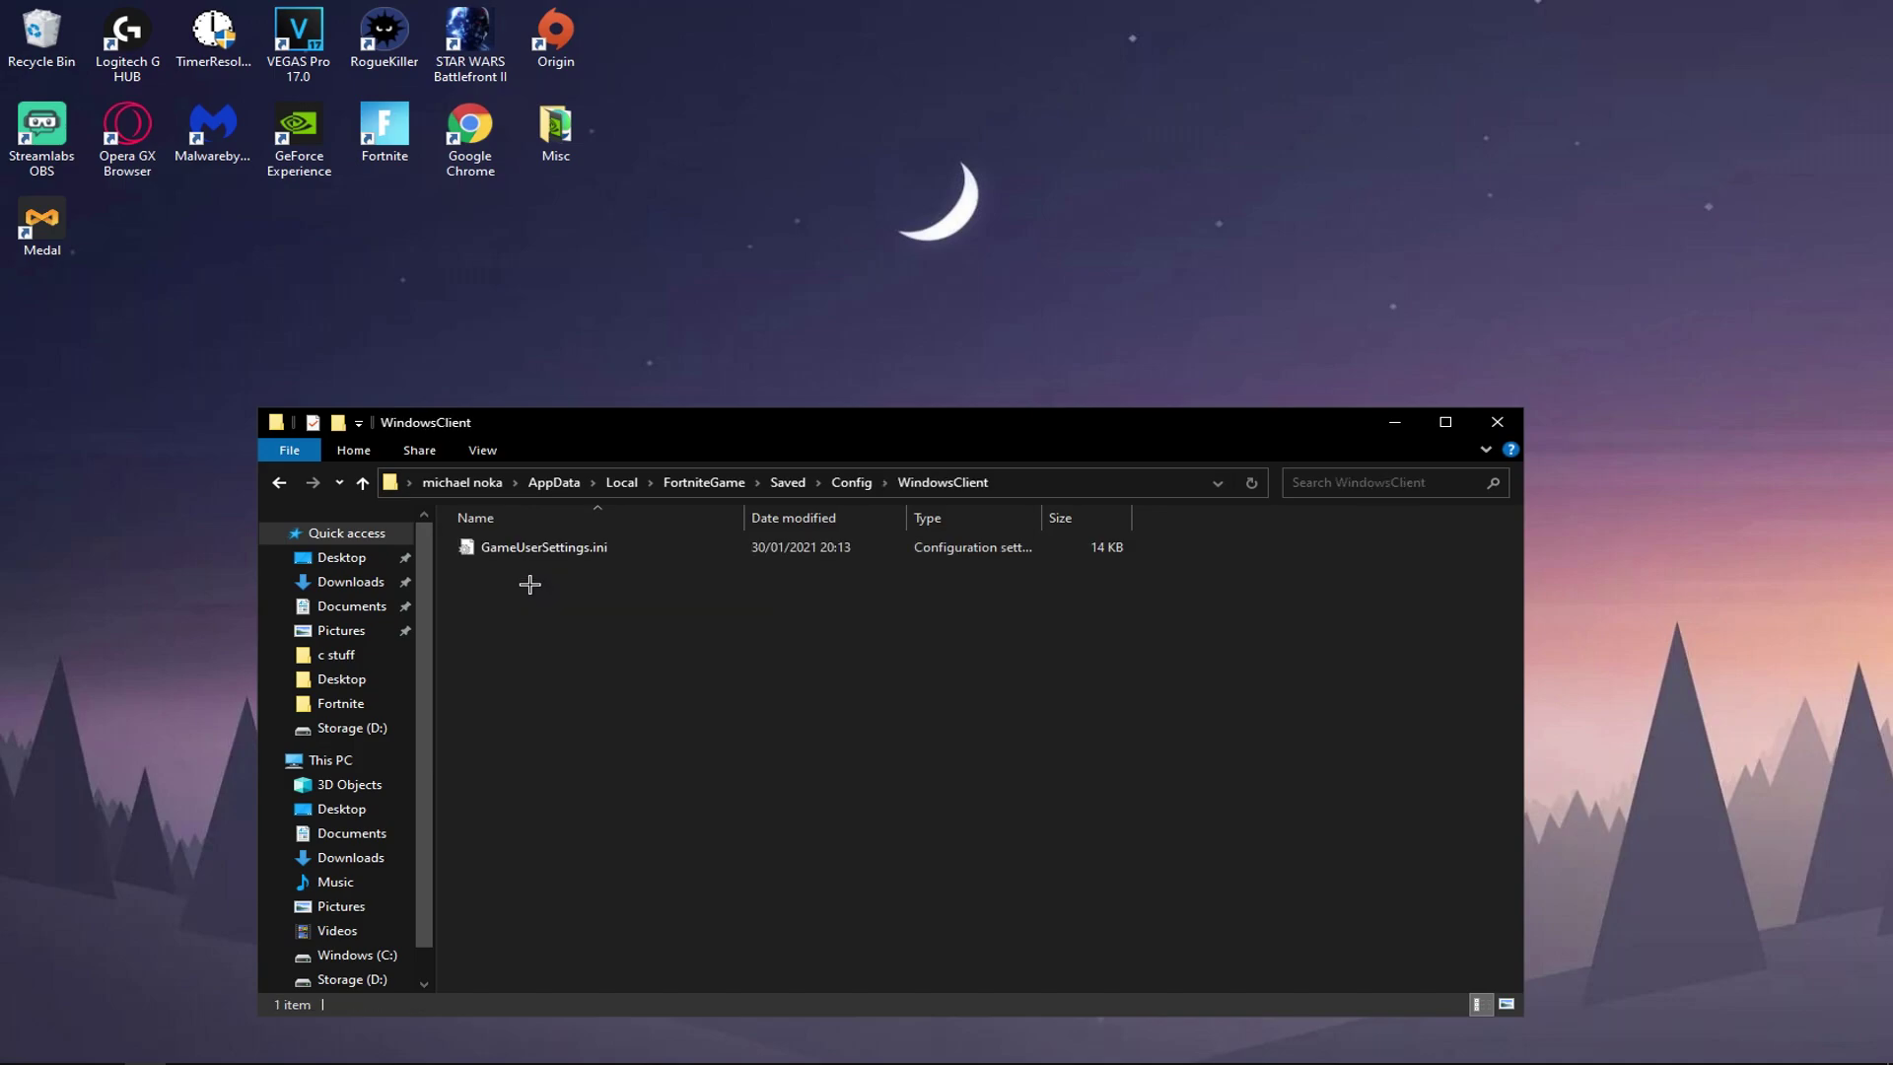
# Step: Clear the Read-only attribute on GameUserSettings.ini and apply it
pyautogui.rightClick(533, 550)
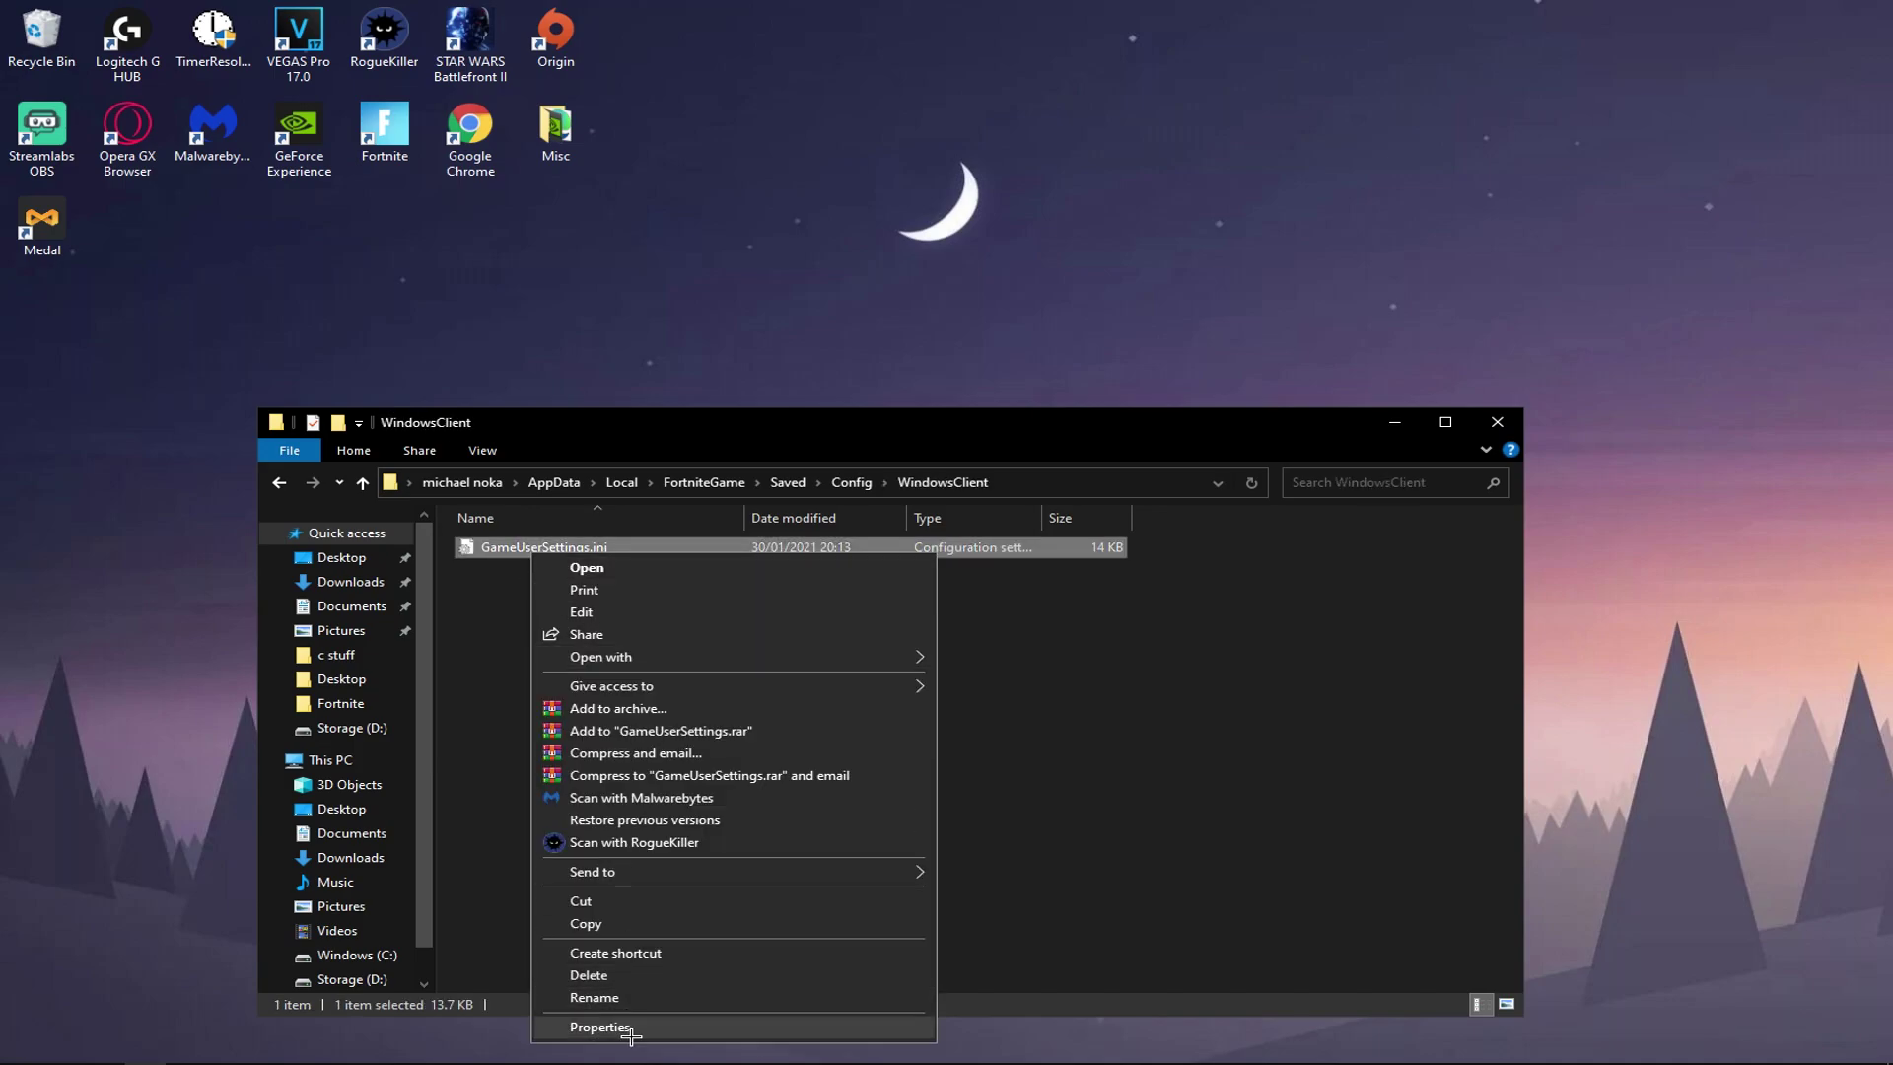
pyautogui.click(599, 1028)
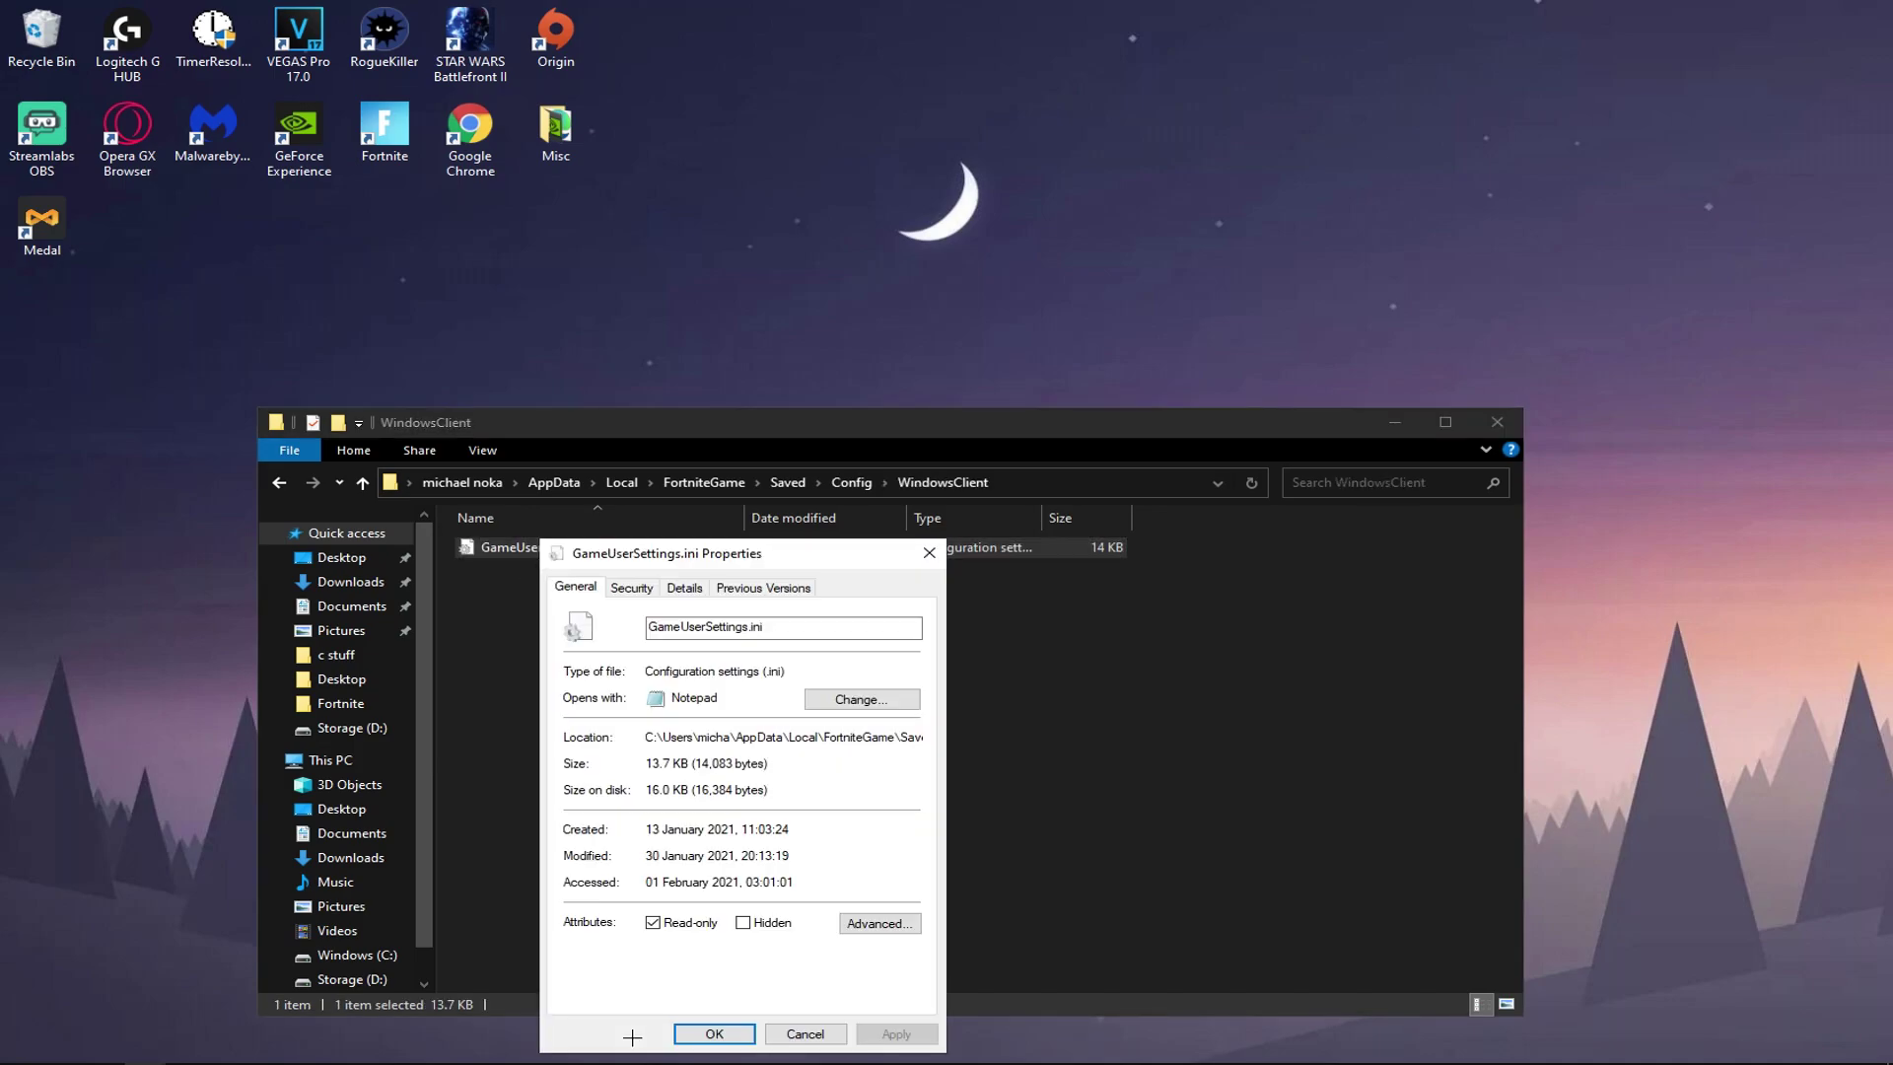
pyautogui.click(659, 924)
pyautogui.click(917, 1036)
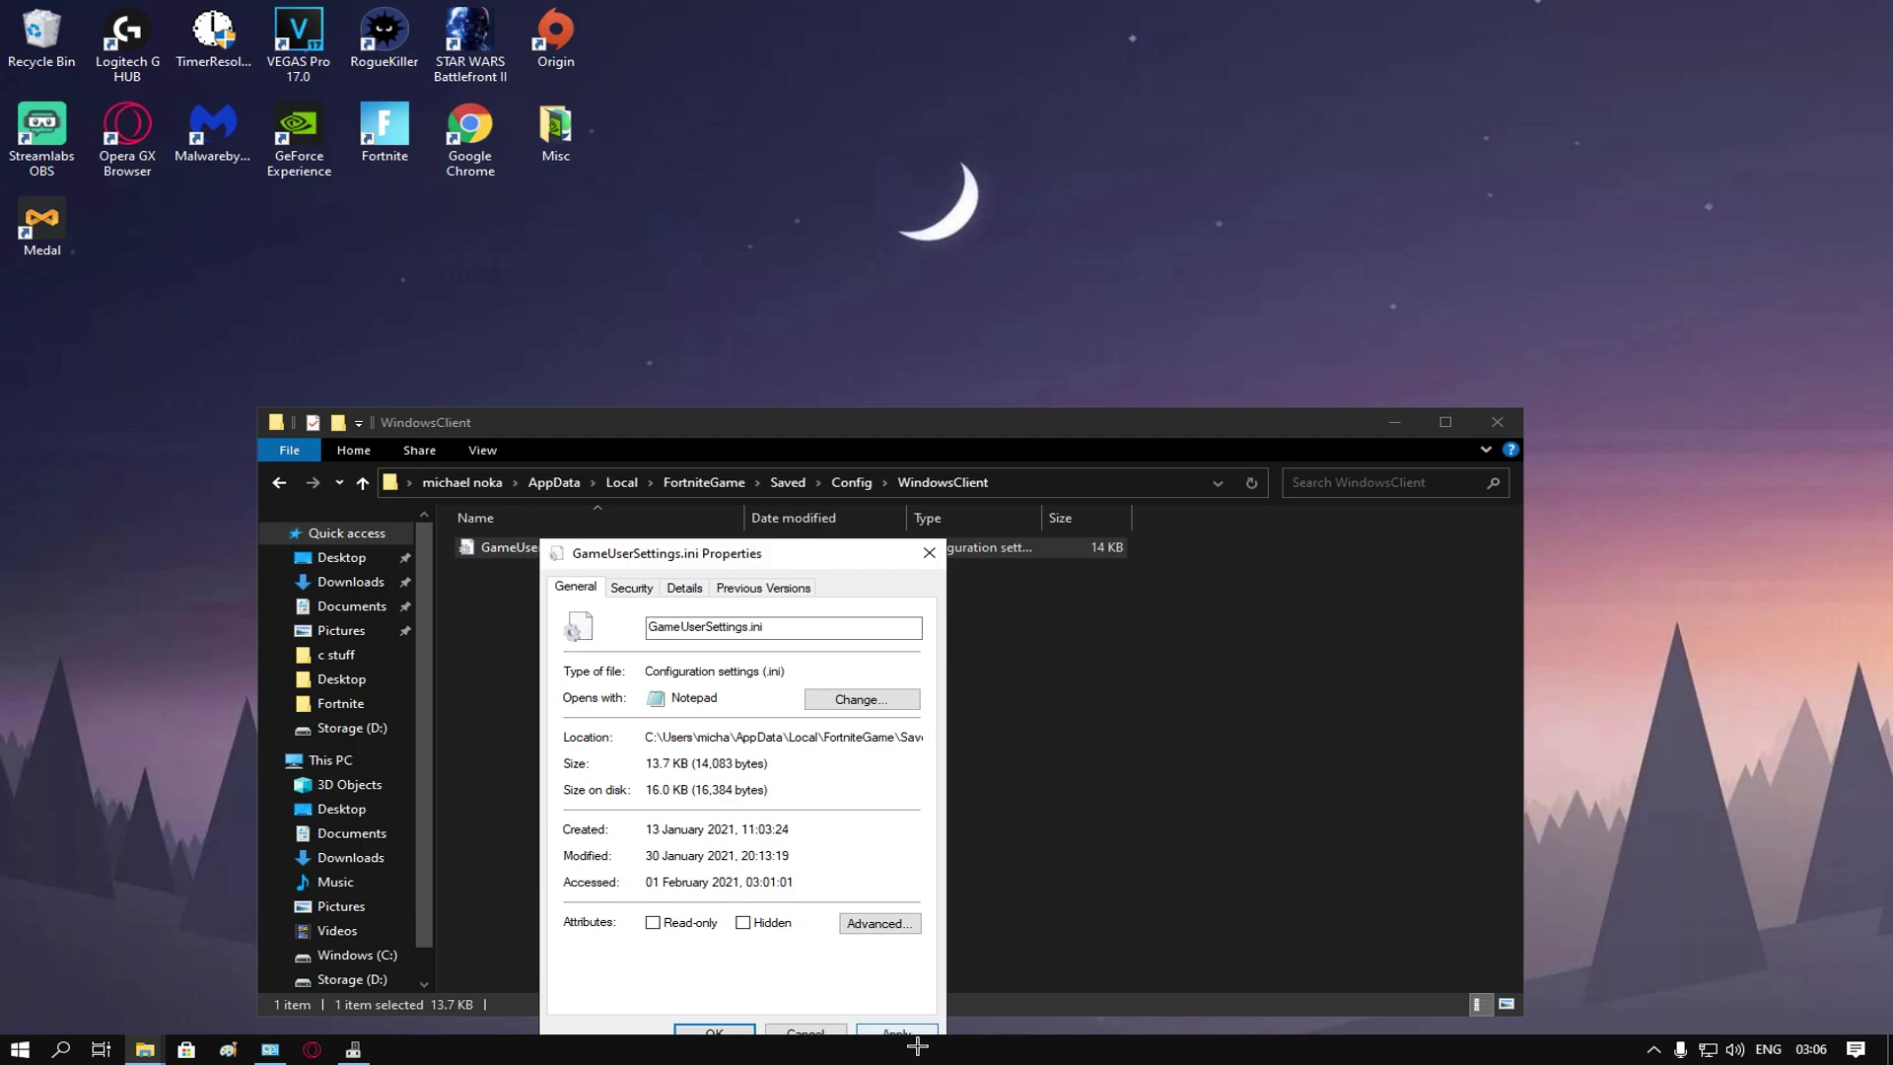
pyautogui.click(714, 1034)
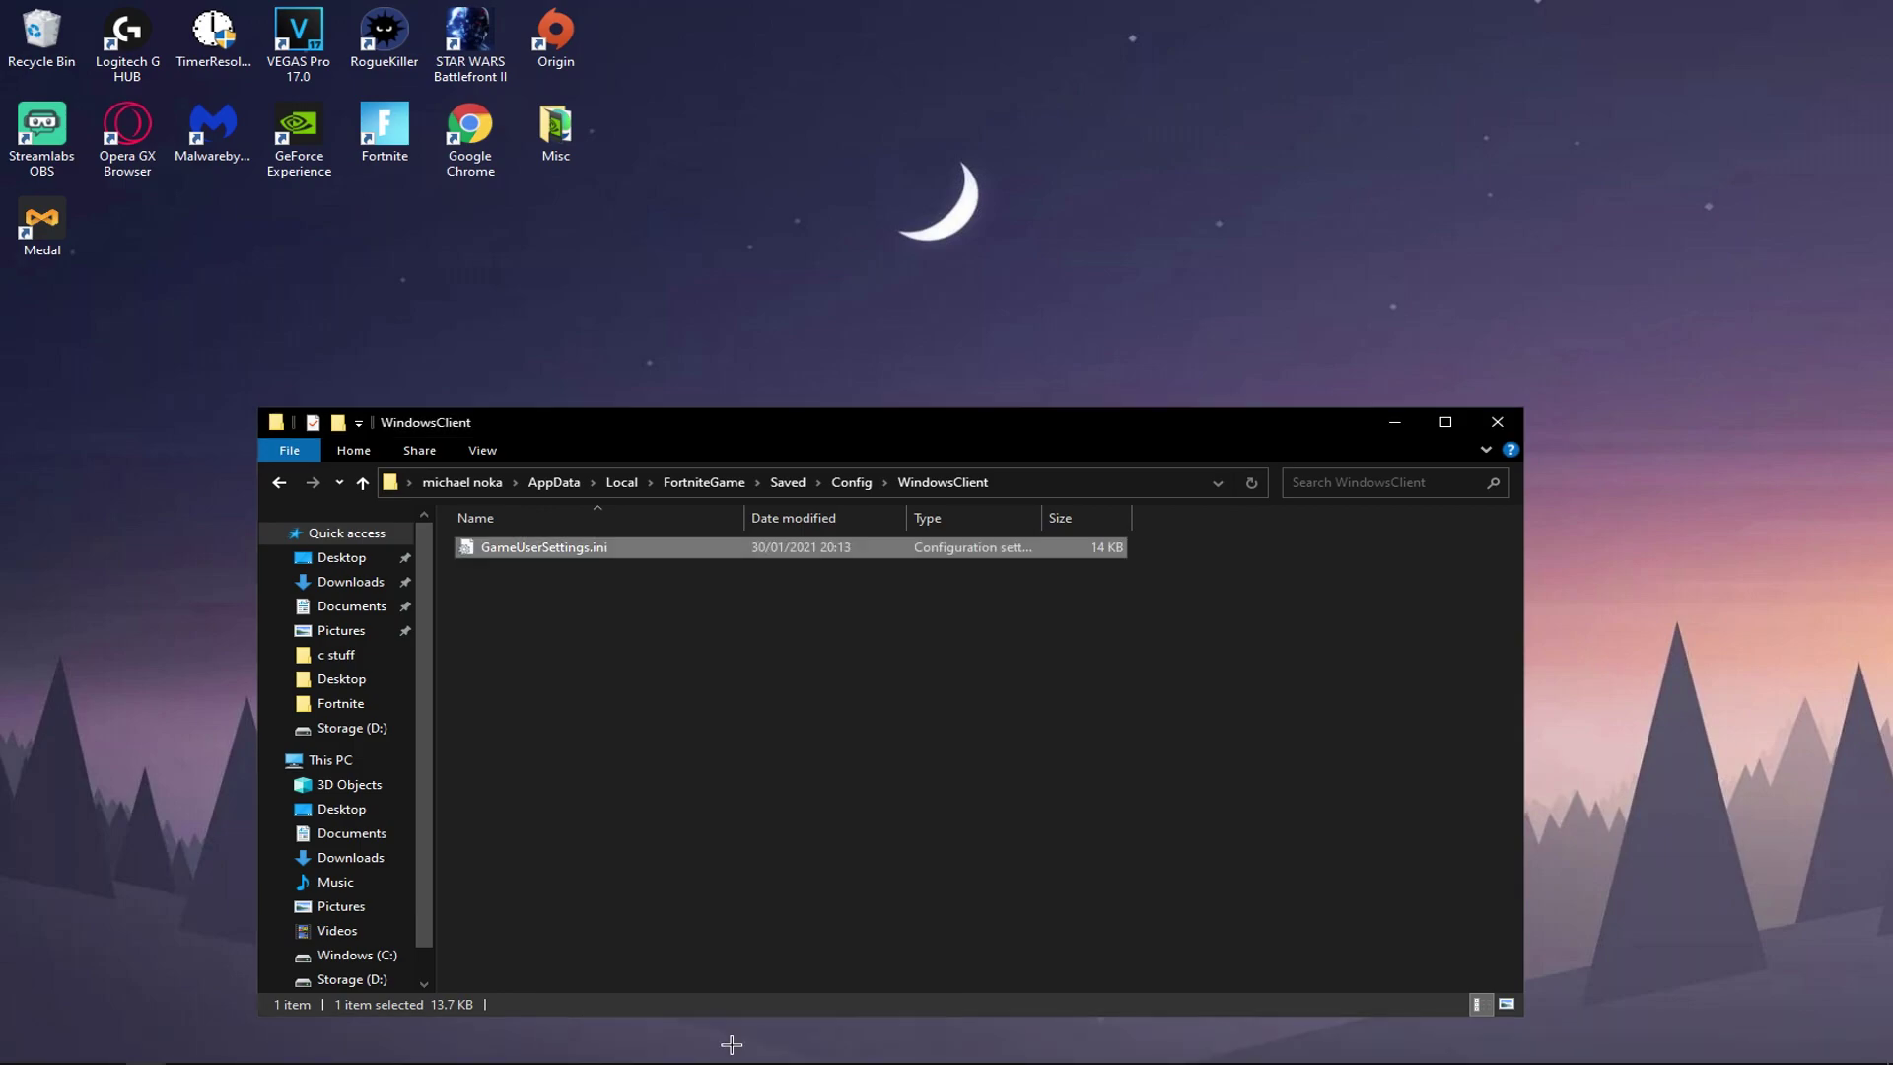
# Step: Open GameUserSettings.ini in Notepad and set ResolutionSizeX=1680 and ResolutionSizeY=1050
pyautogui.moveTo(790, 430); pyautogui.dragTo(832, 188)
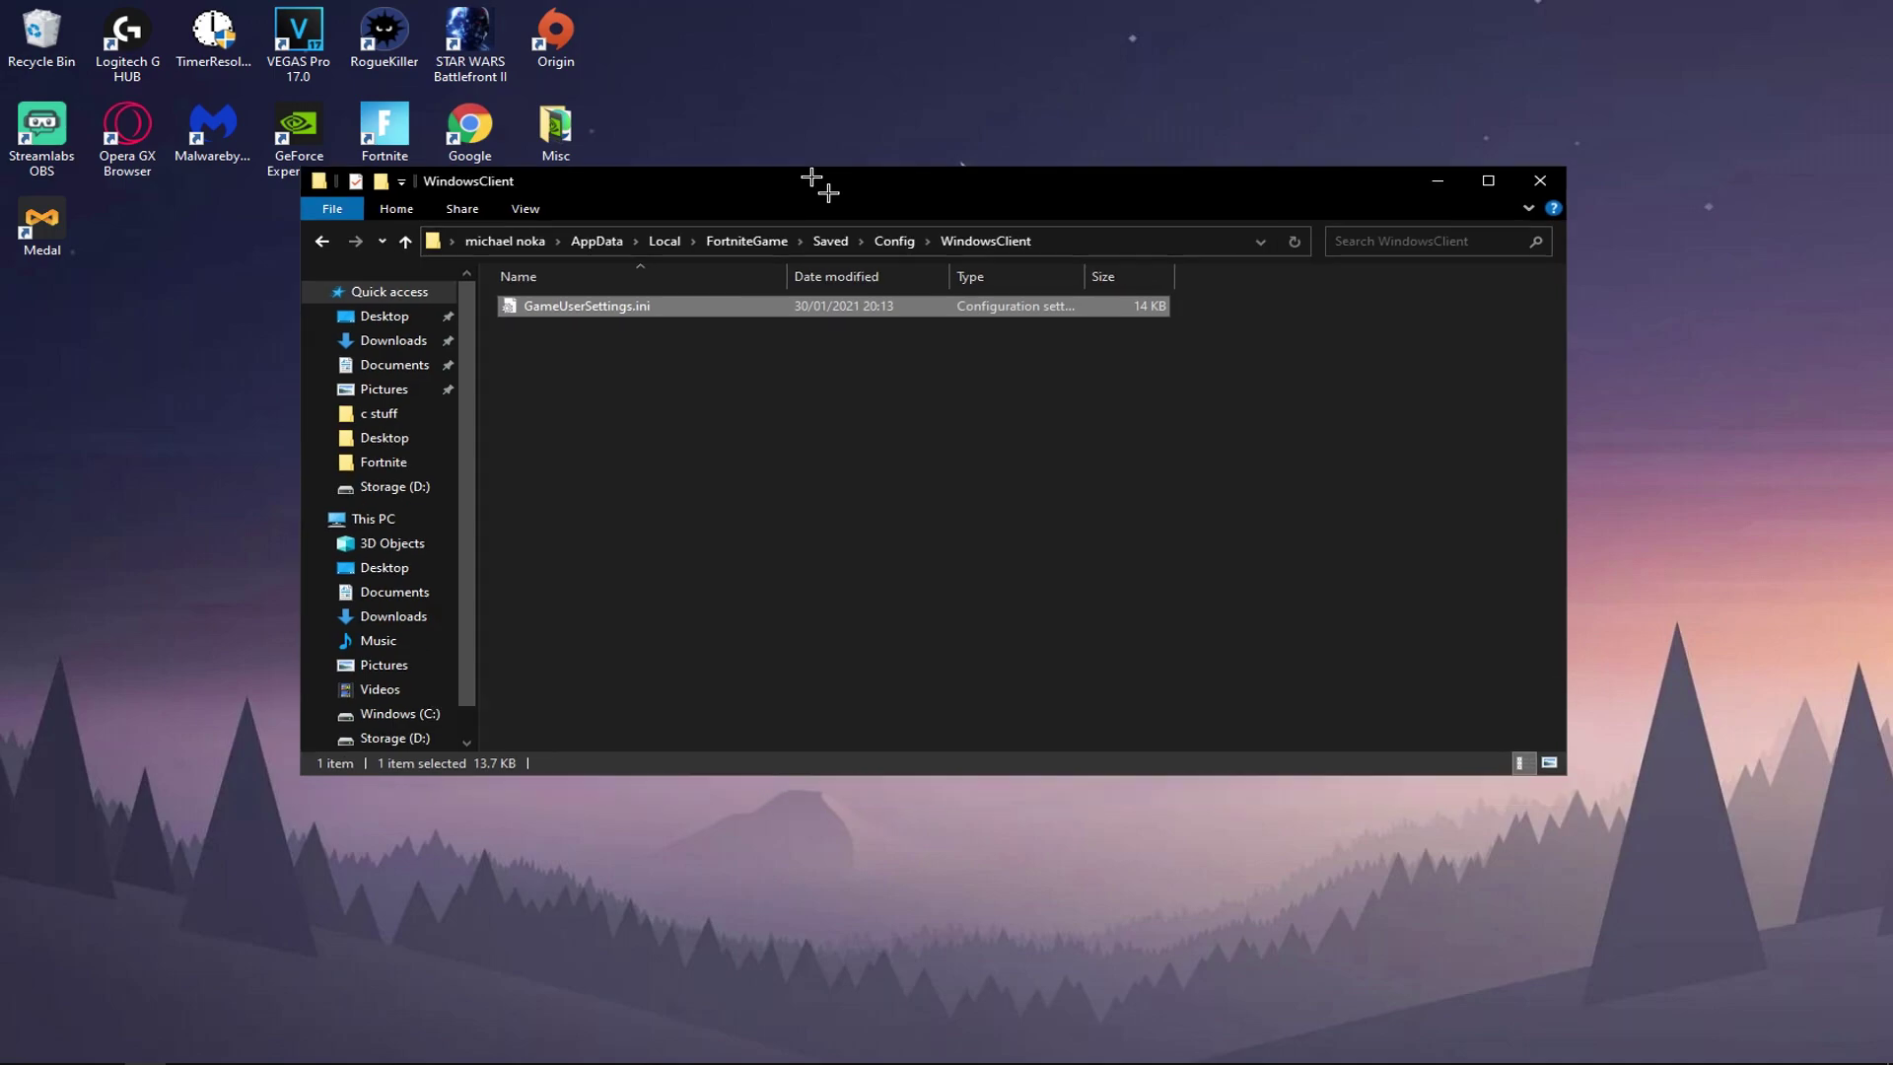
pyautogui.doubleClick(729, 308)
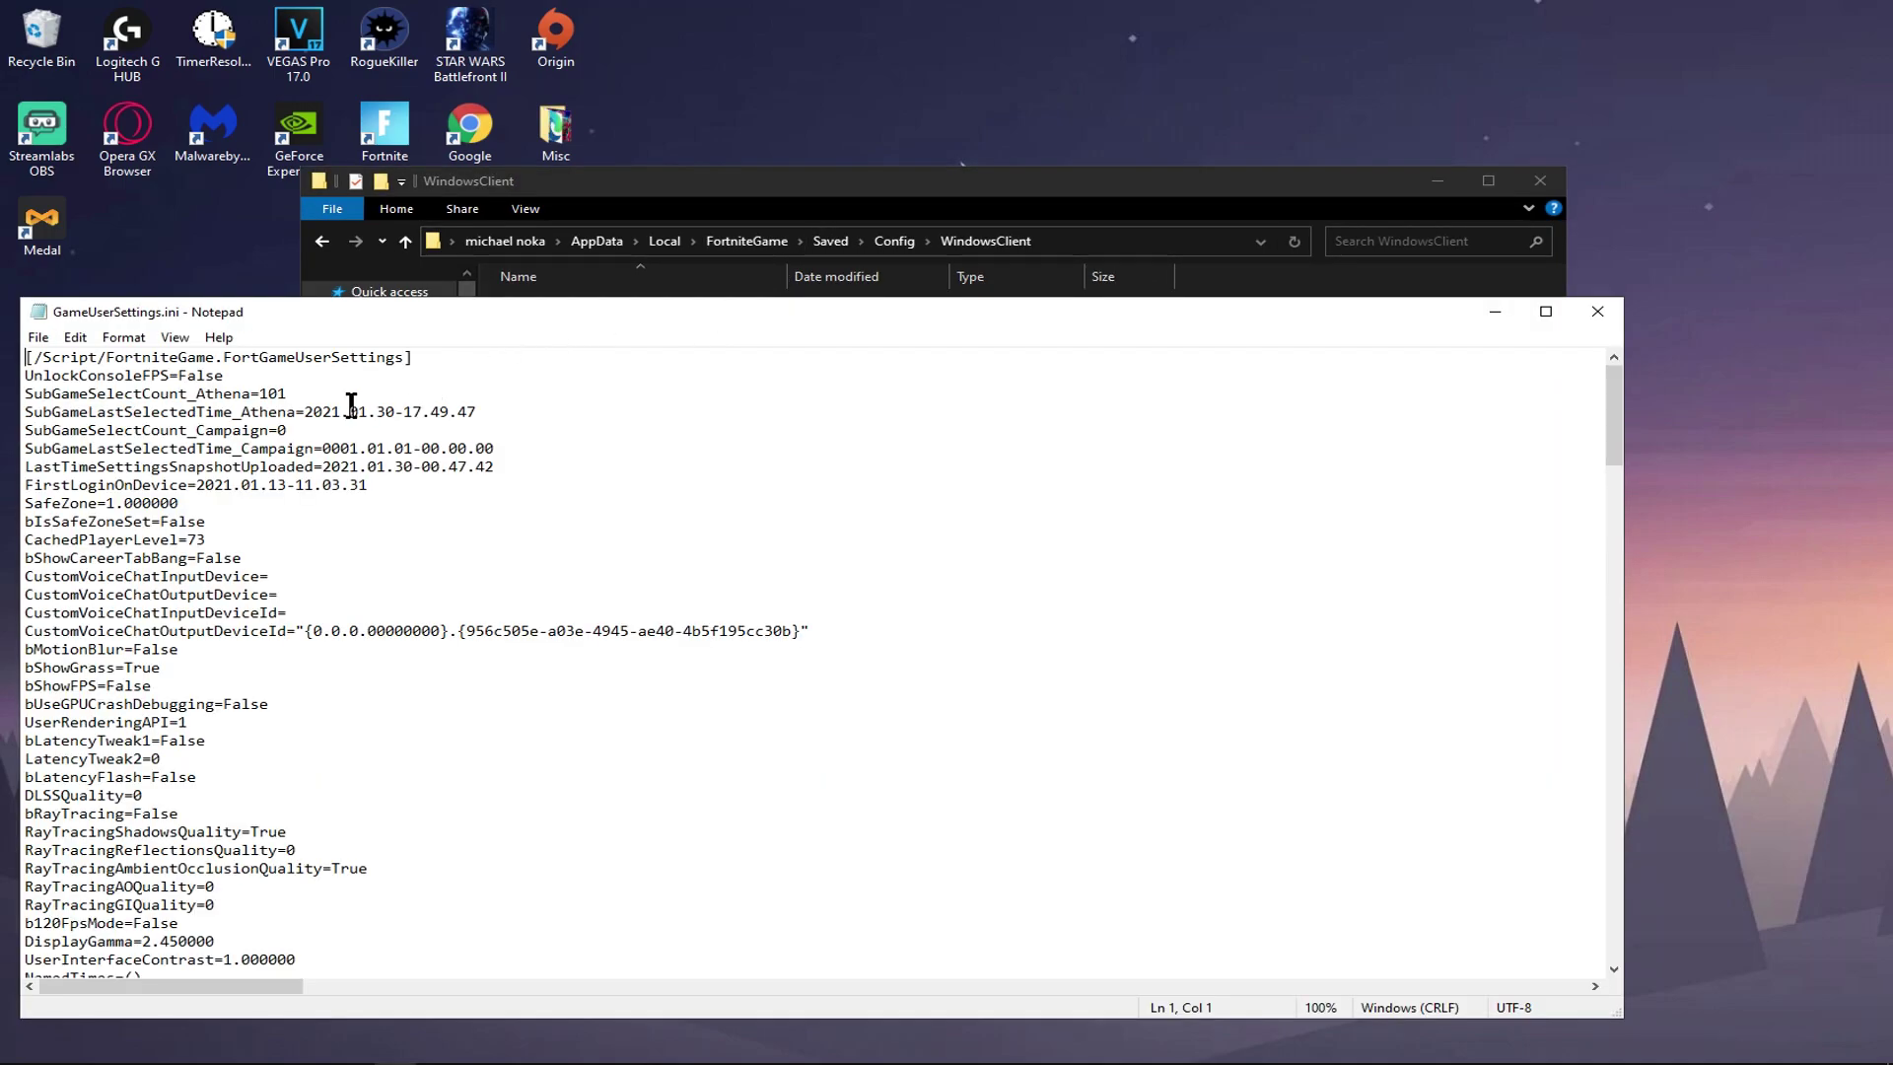
pyautogui.scroll(-7, 286, 419)
pyautogui.scroll(-15, 286, 422)
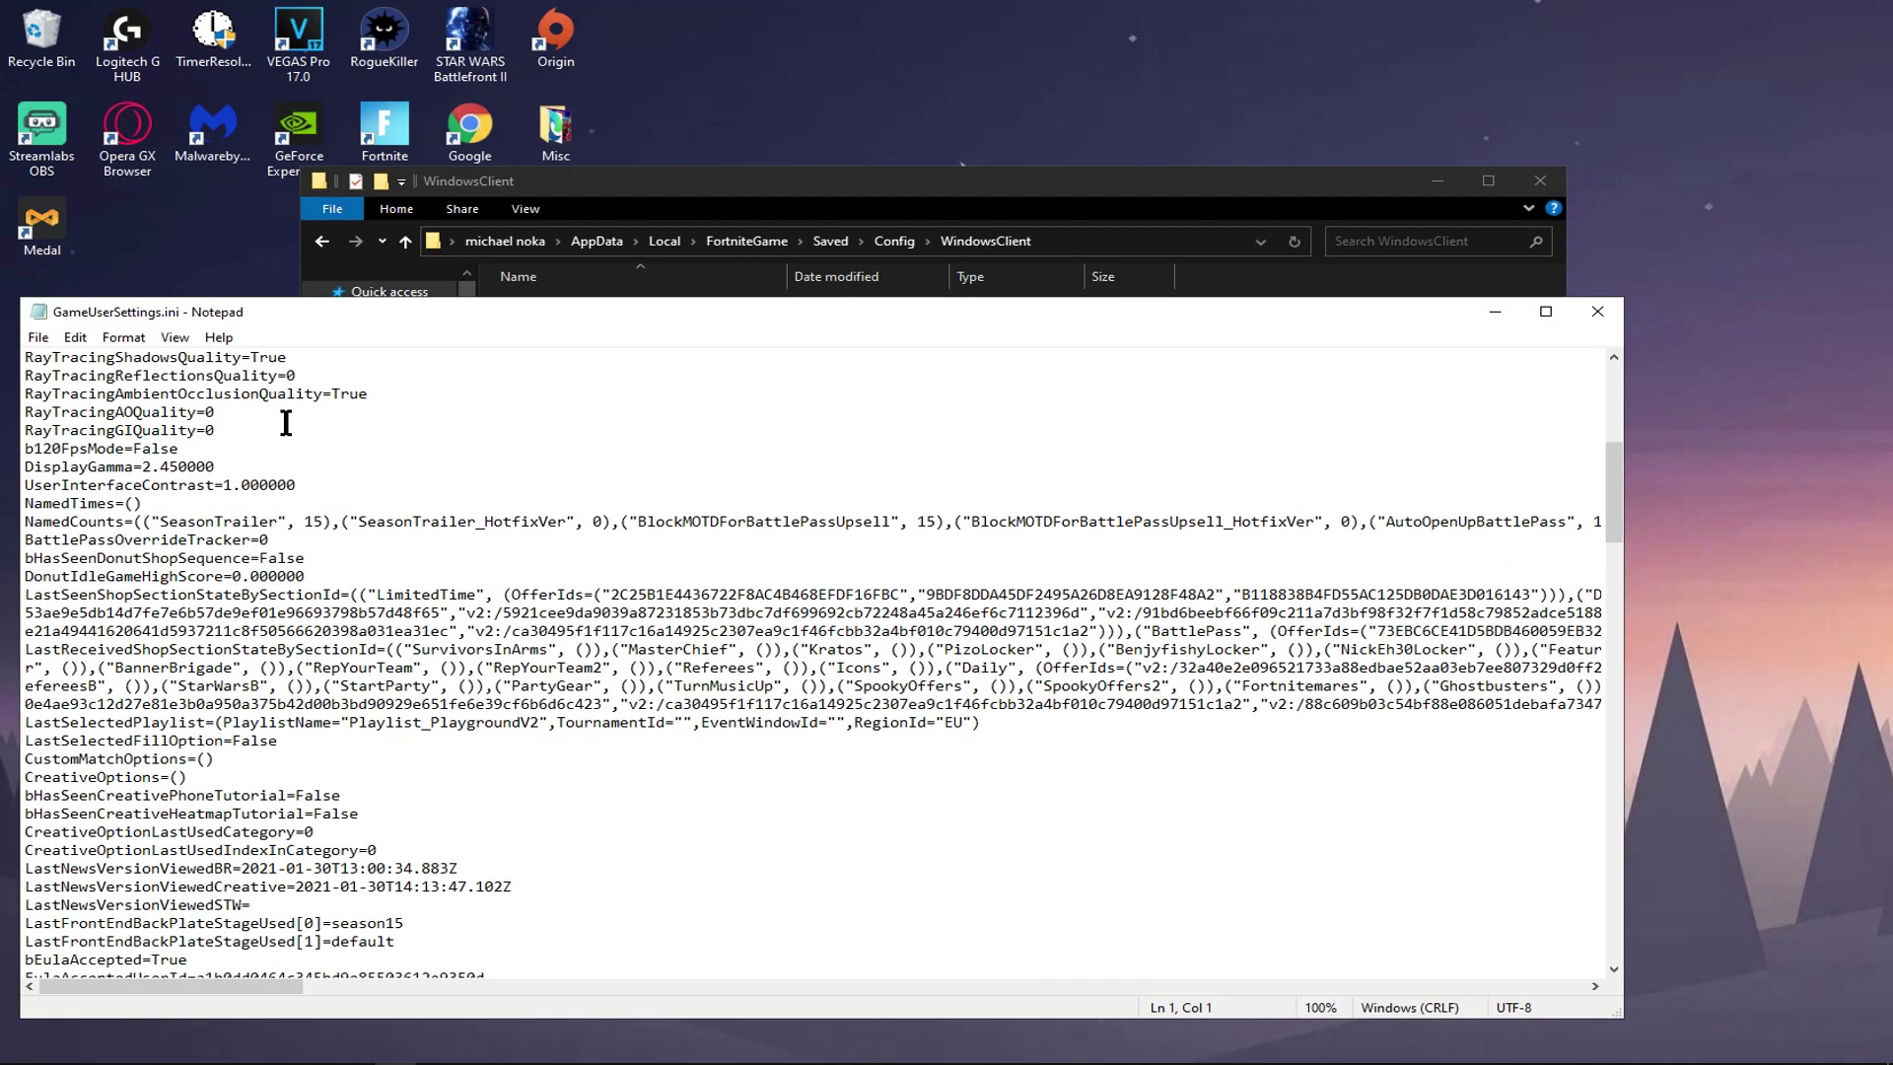
pyautogui.scroll(-15, 286, 422)
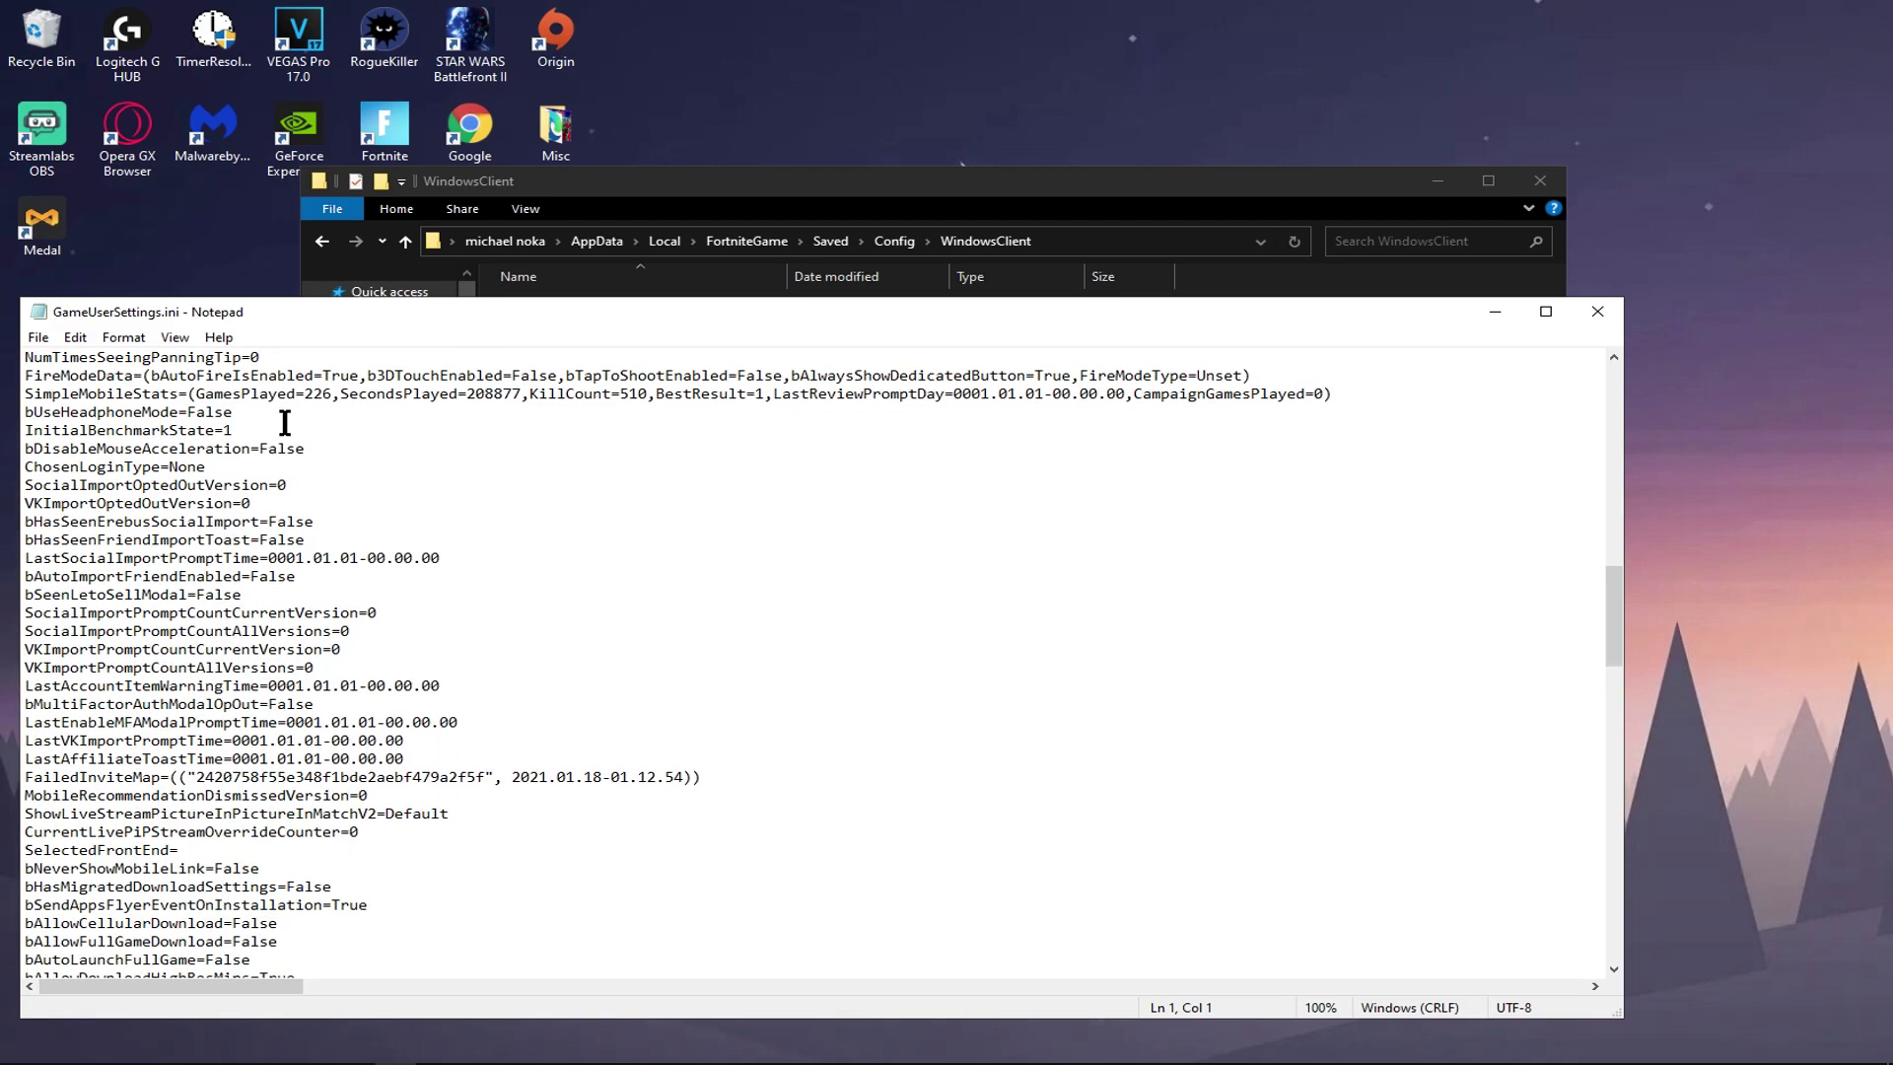
pyautogui.scroll(-5, 285, 421)
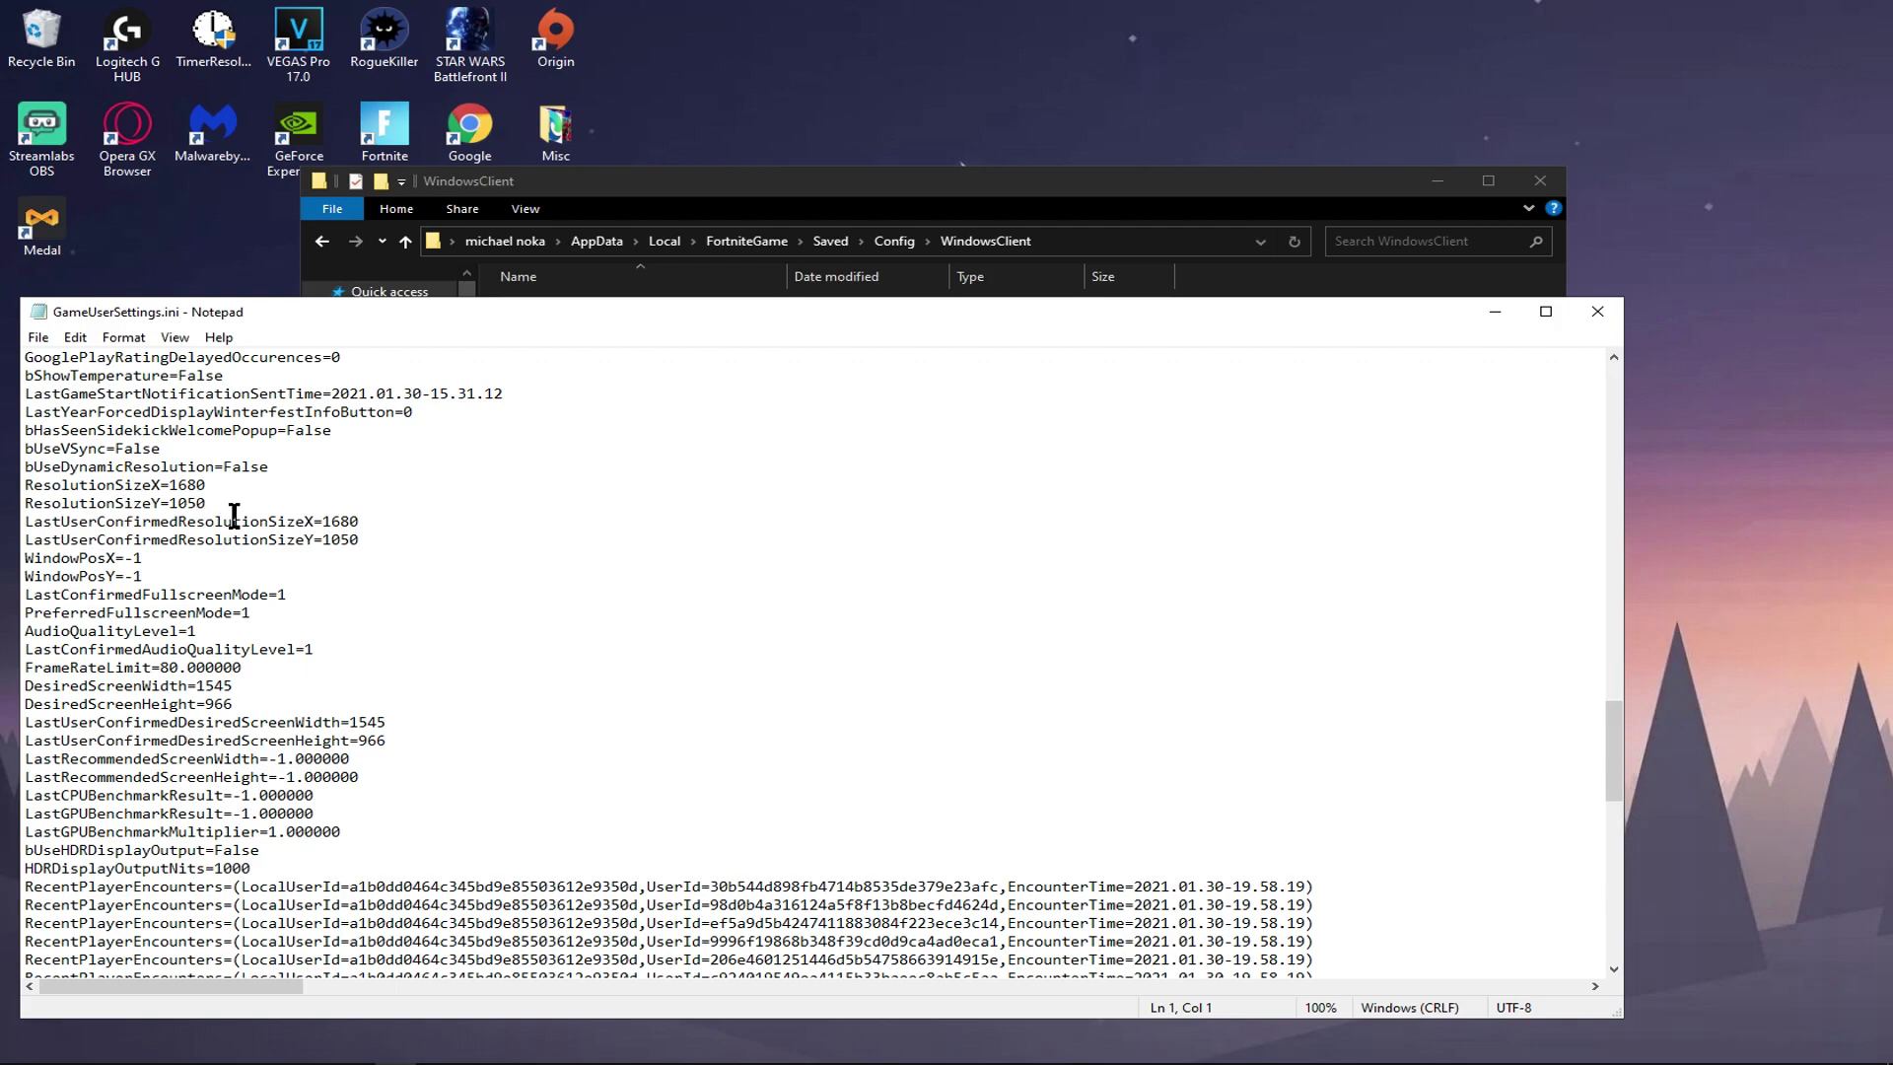
pyautogui.click(225, 486)
pyautogui.press('BackSpace')
pyautogui.press('BackSpace')
pyautogui.press('BackSpace')
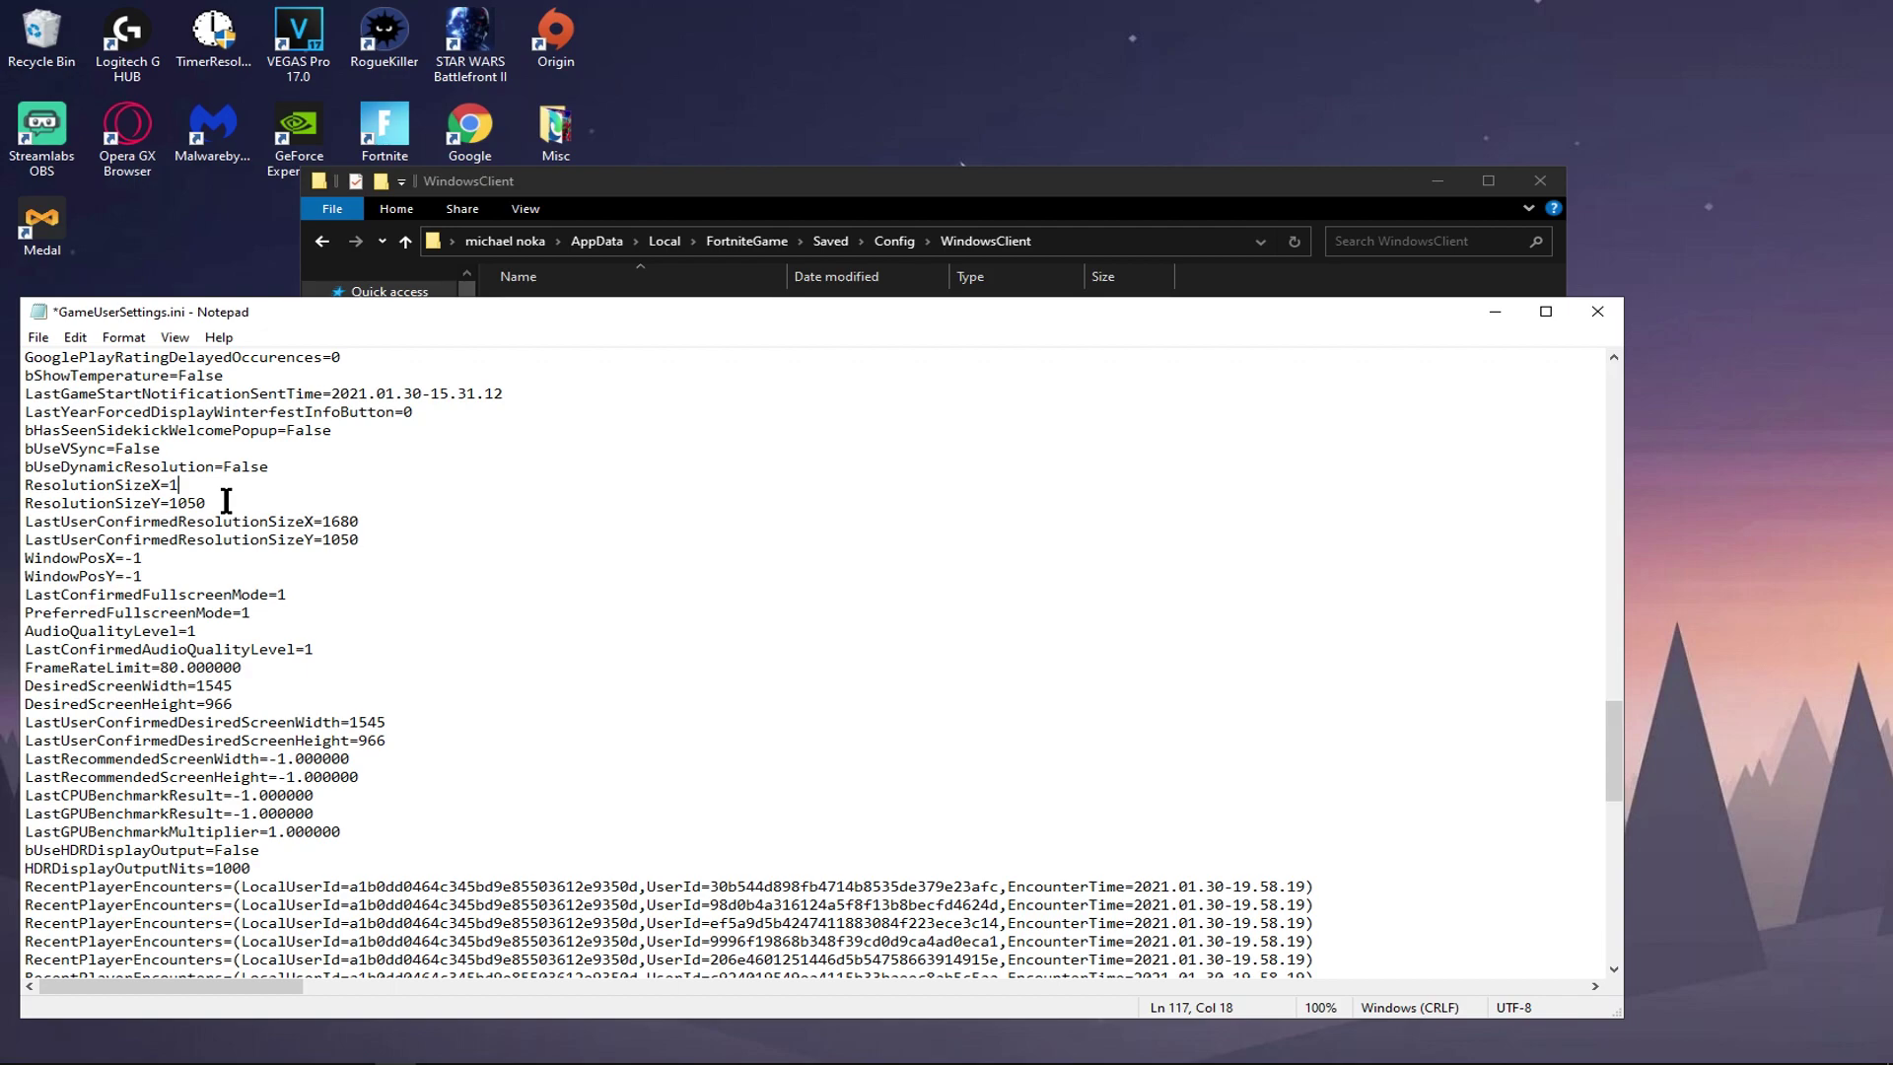
pyautogui.write('680')
pyautogui.click(253, 505)
pyautogui.press('BackSpace')
pyautogui.press('BackSpace')
pyautogui.write('50')
# Step: Edit the LastUserConfirmedResolution and desired screen width and height values
pyautogui.click(400, 536)
pyautogui.moveTo(327, 540); pyautogui.dragTo(388, 554)
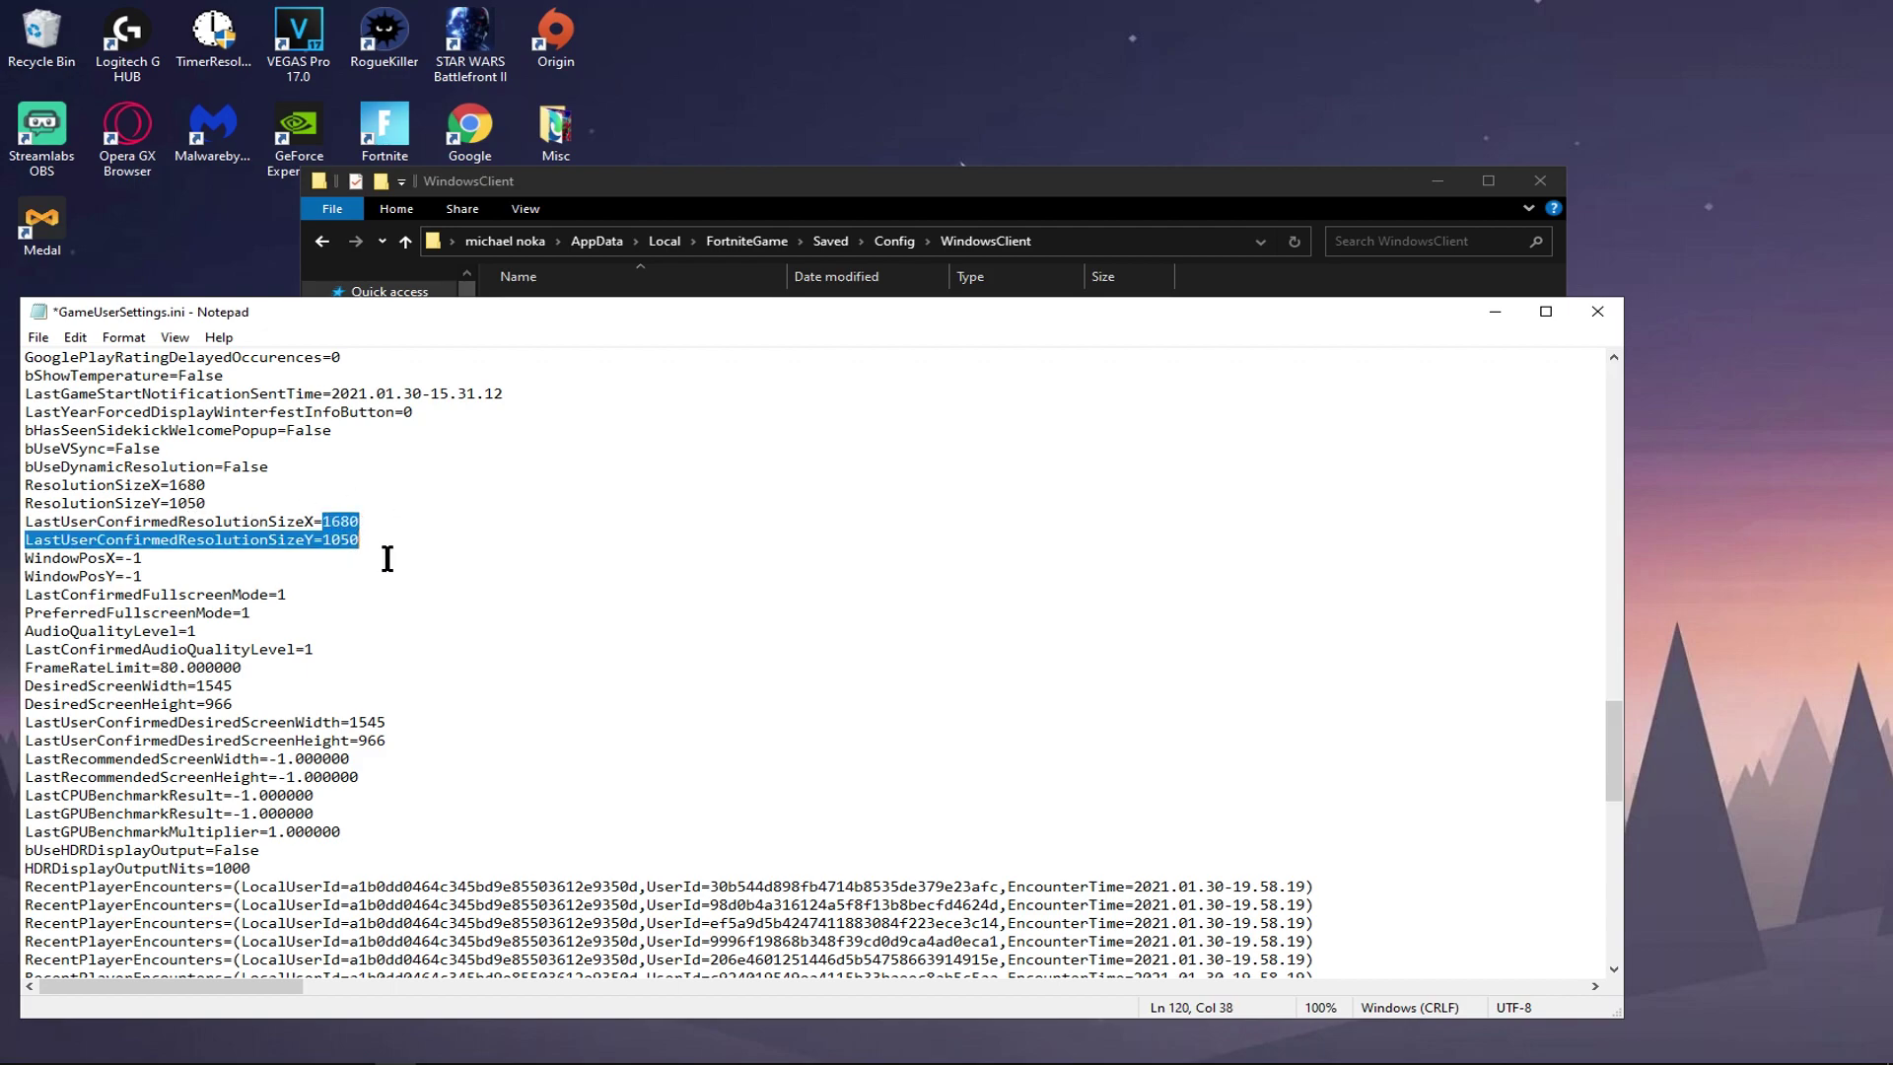
pyautogui.click(497, 541)
pyautogui.moveTo(361, 740); pyautogui.dragTo(410, 739)
pyautogui.click(410, 740)
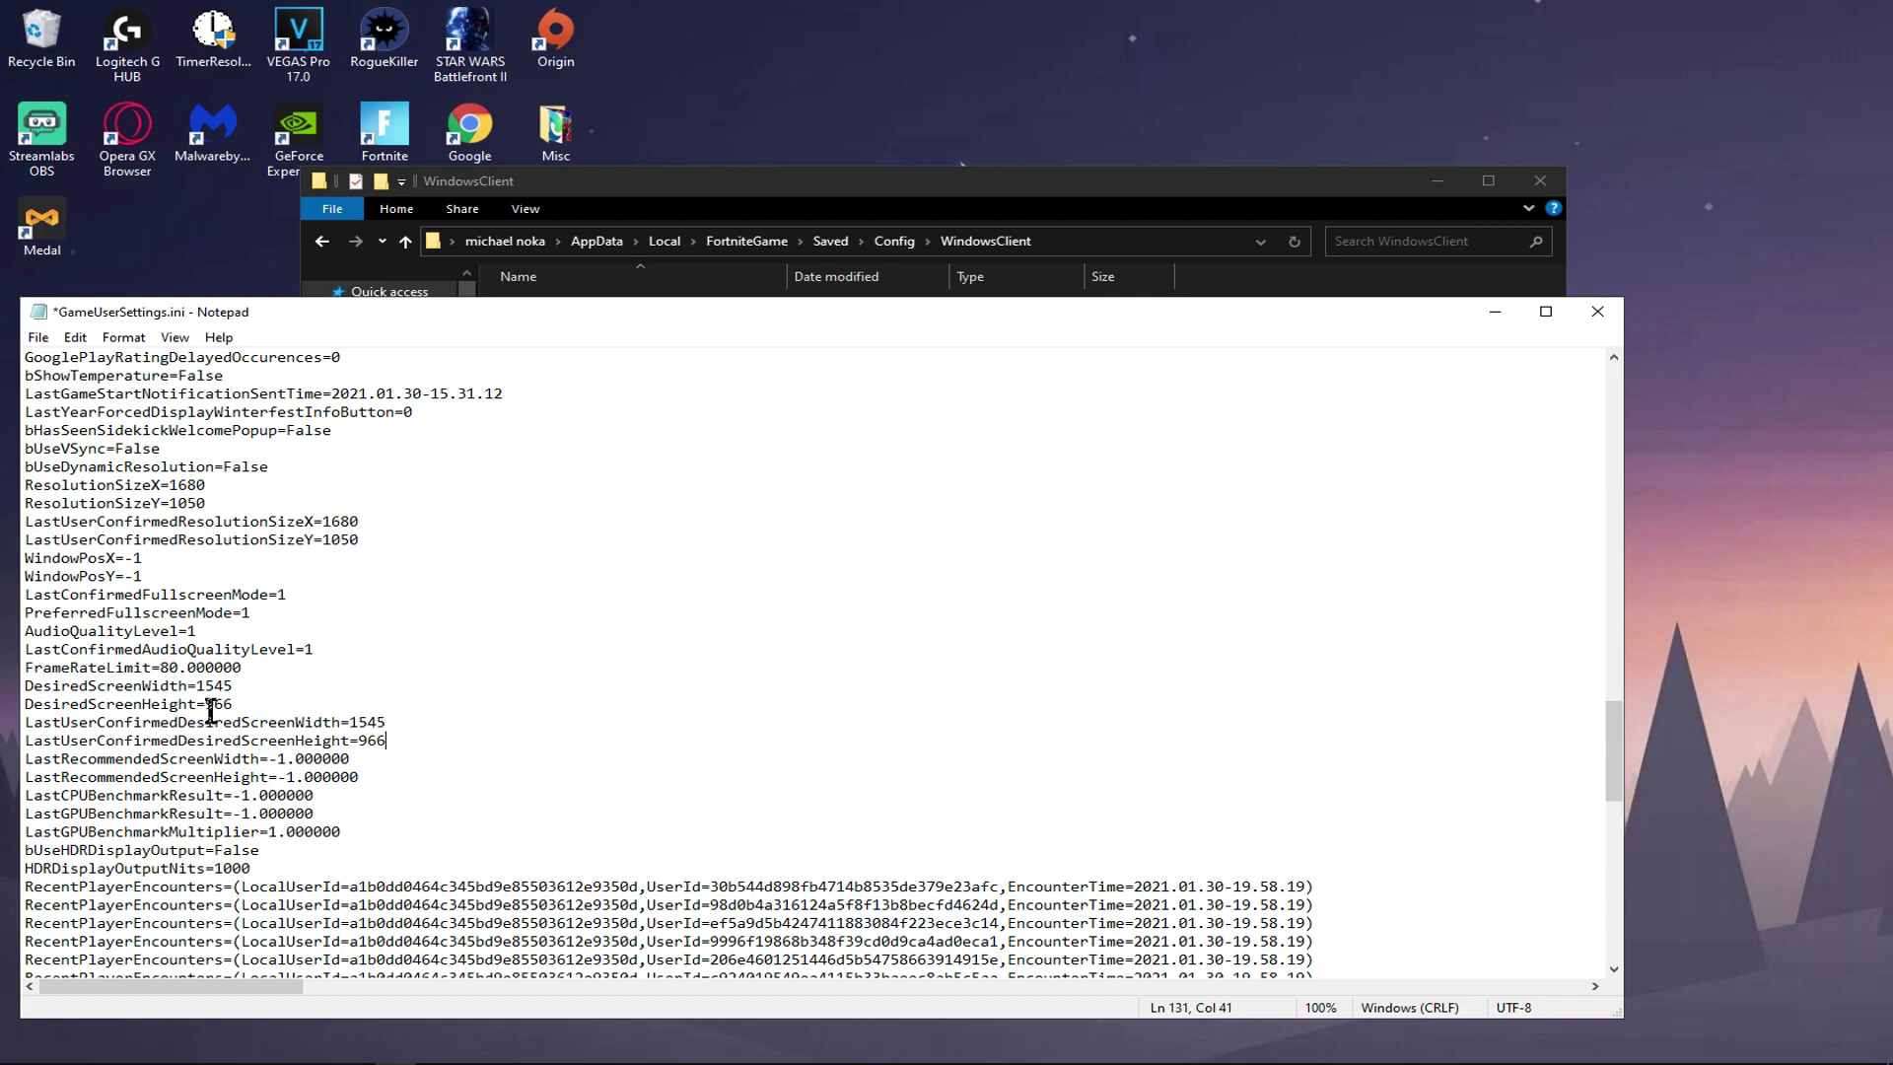
pyautogui.moveTo(197, 687); pyautogui.dragTo(244, 712)
pyautogui.click(353, 690)
# Step: Save GameUserSettings.ini and close Notepad
pyautogui.scroll(1, 498, 696)
pyautogui.scroll(10, 498, 696)
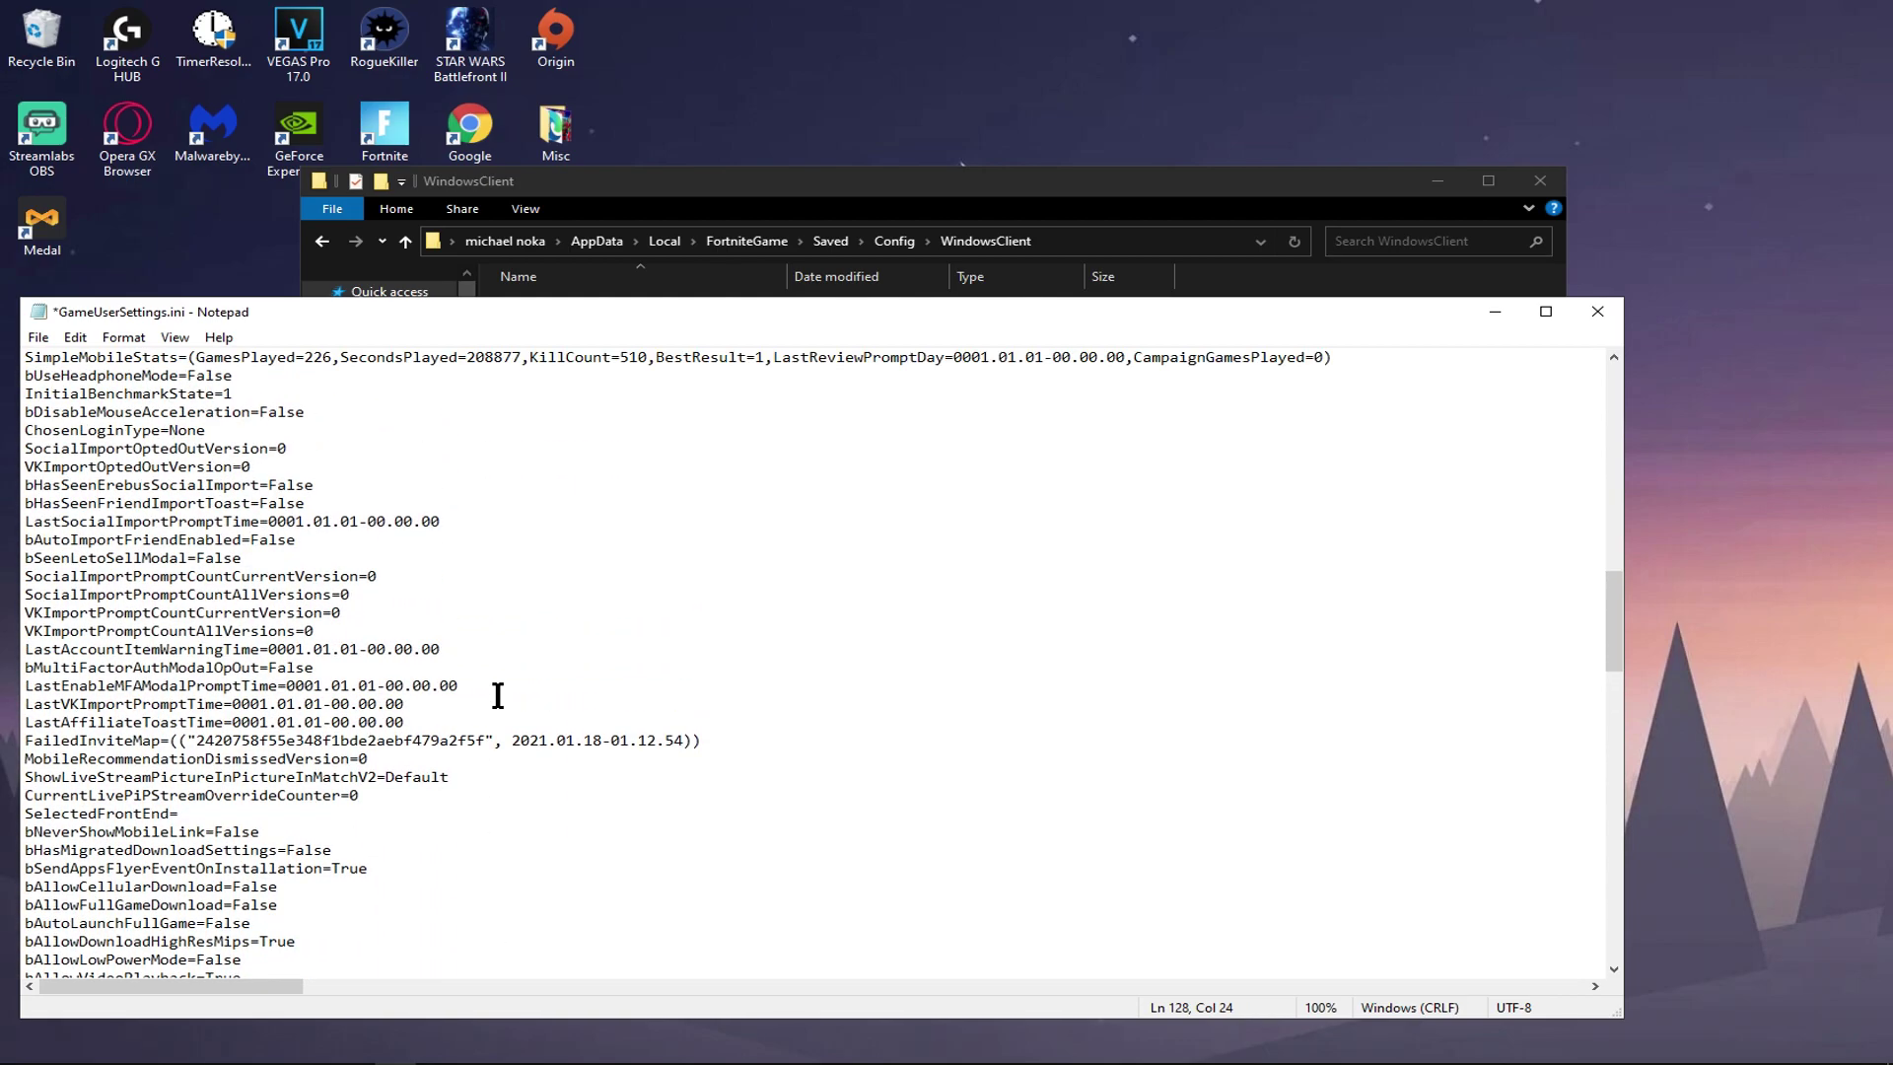
pyautogui.scroll(9, 498, 696)
pyautogui.click(39, 337)
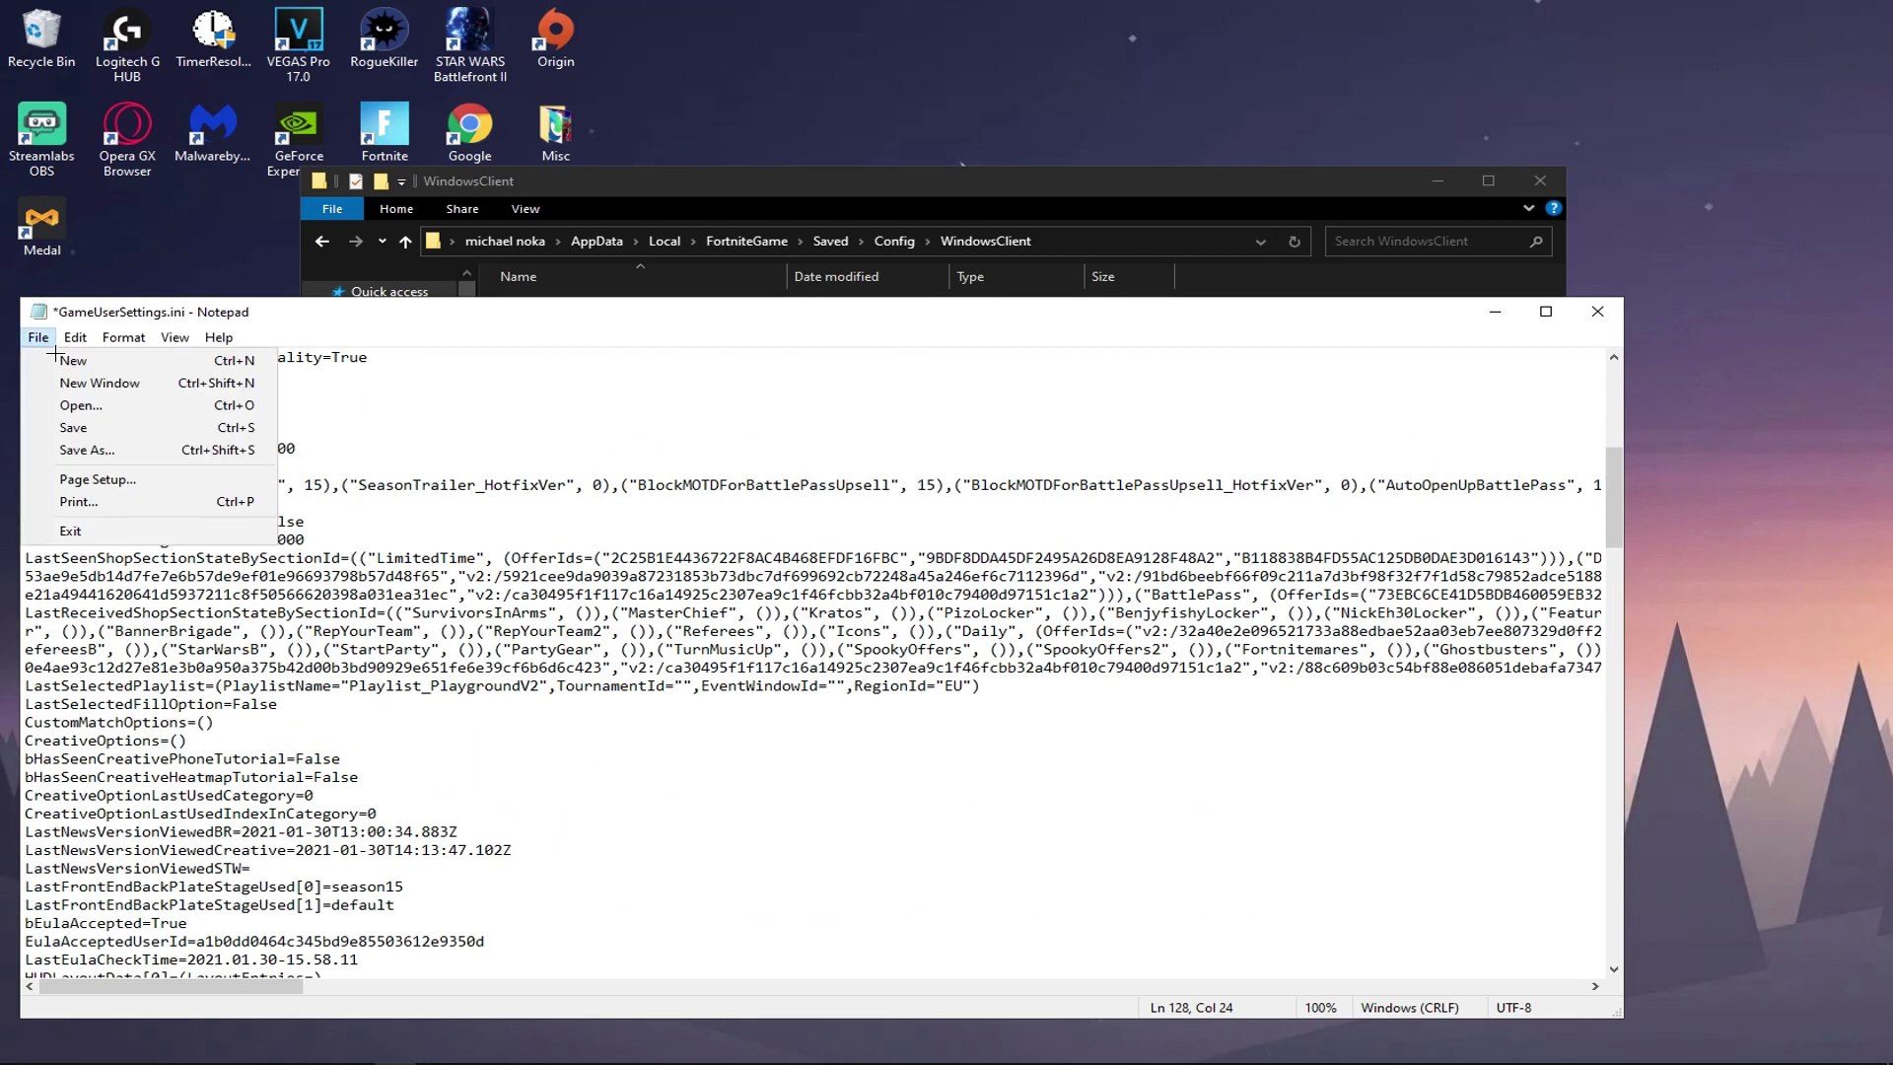
pyautogui.click(133, 429)
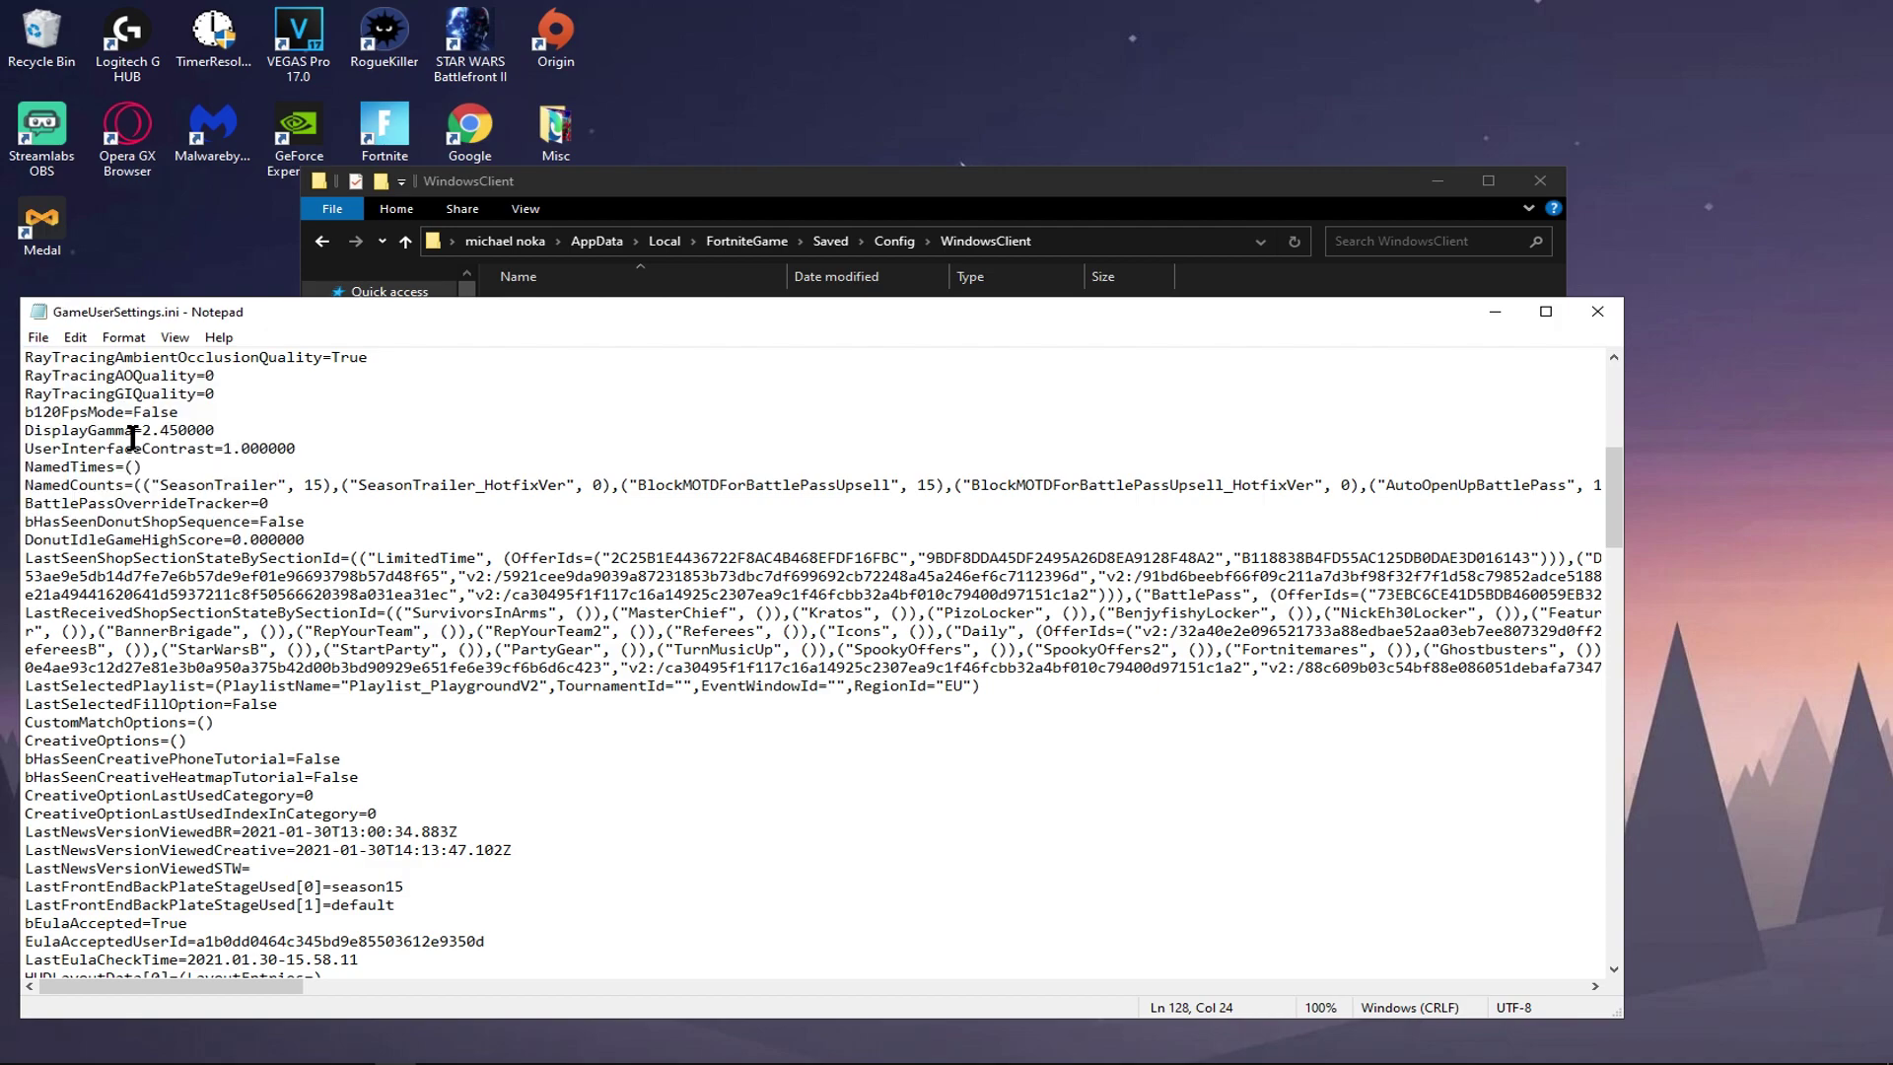
pyautogui.click(1598, 313)
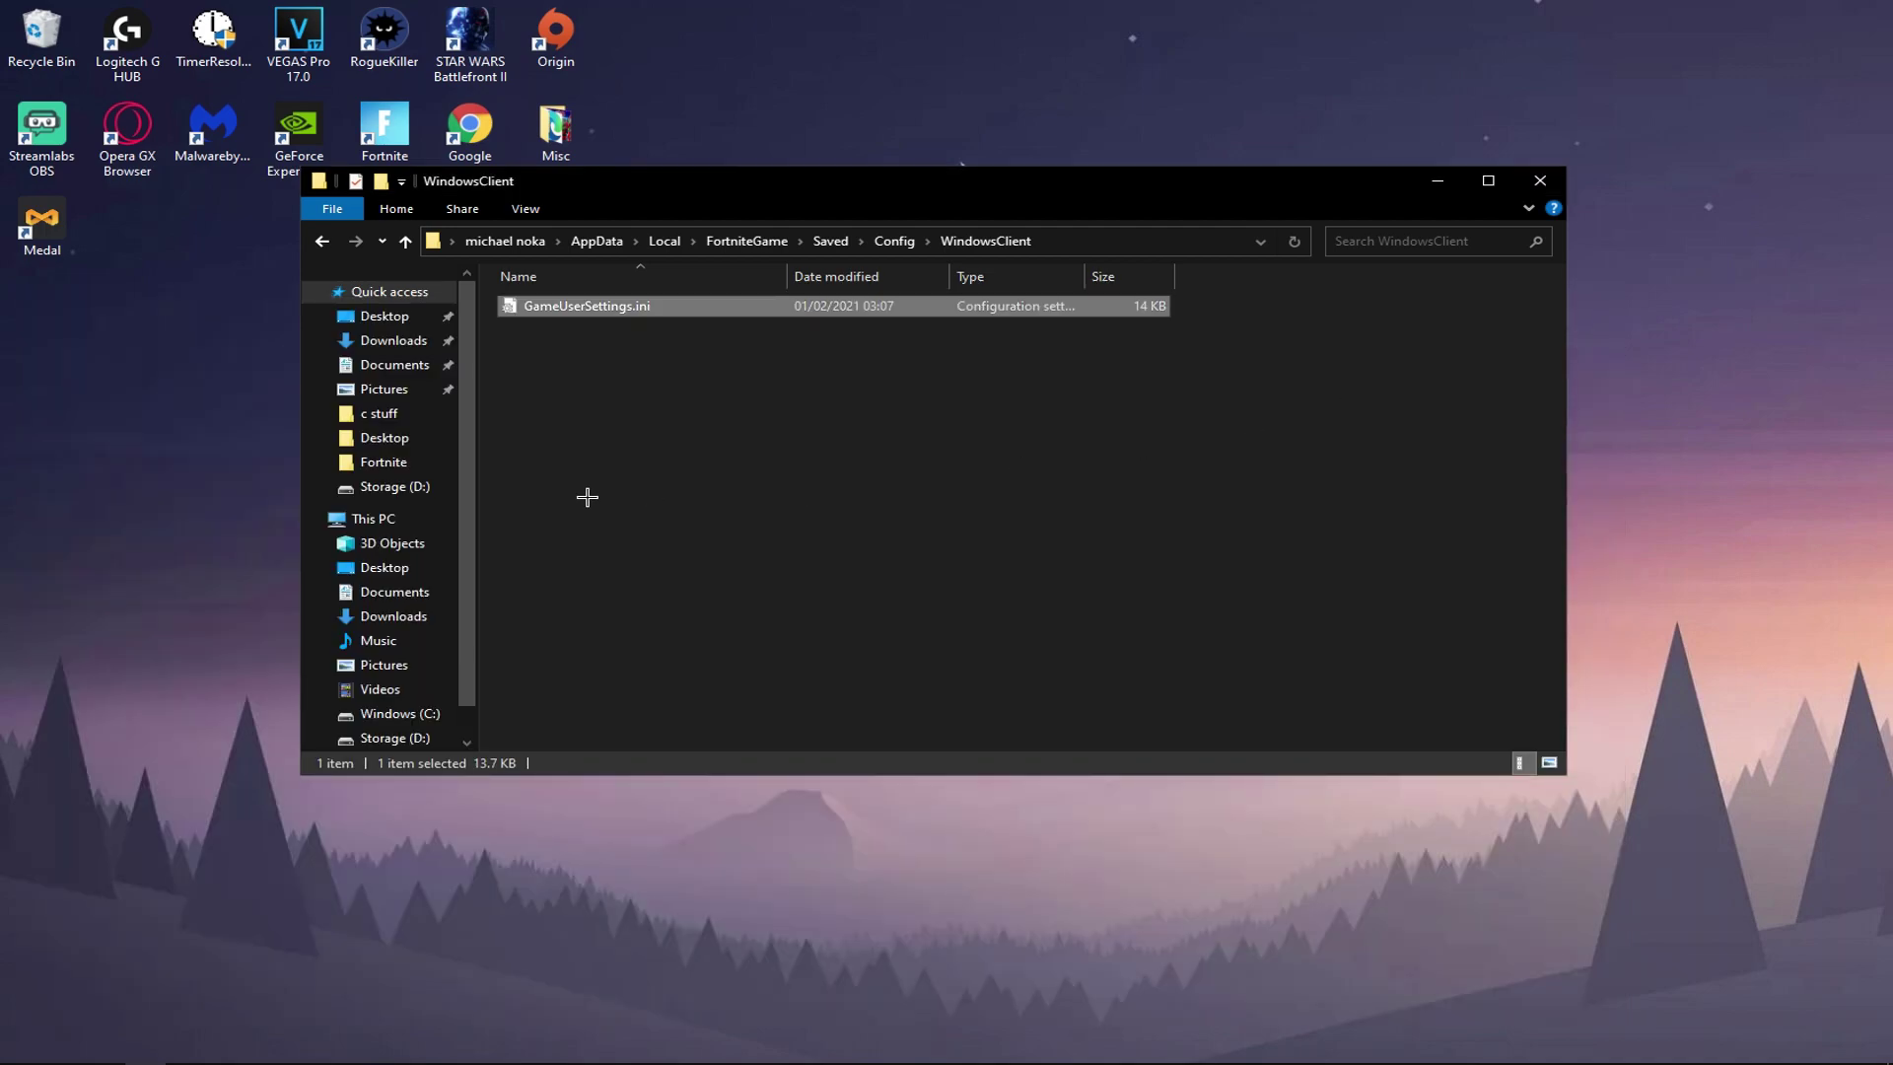
# Step: Set GameUserSettings.ini back to Read-only and close the WindowsClient folder window
pyautogui.rightClick(803, 308)
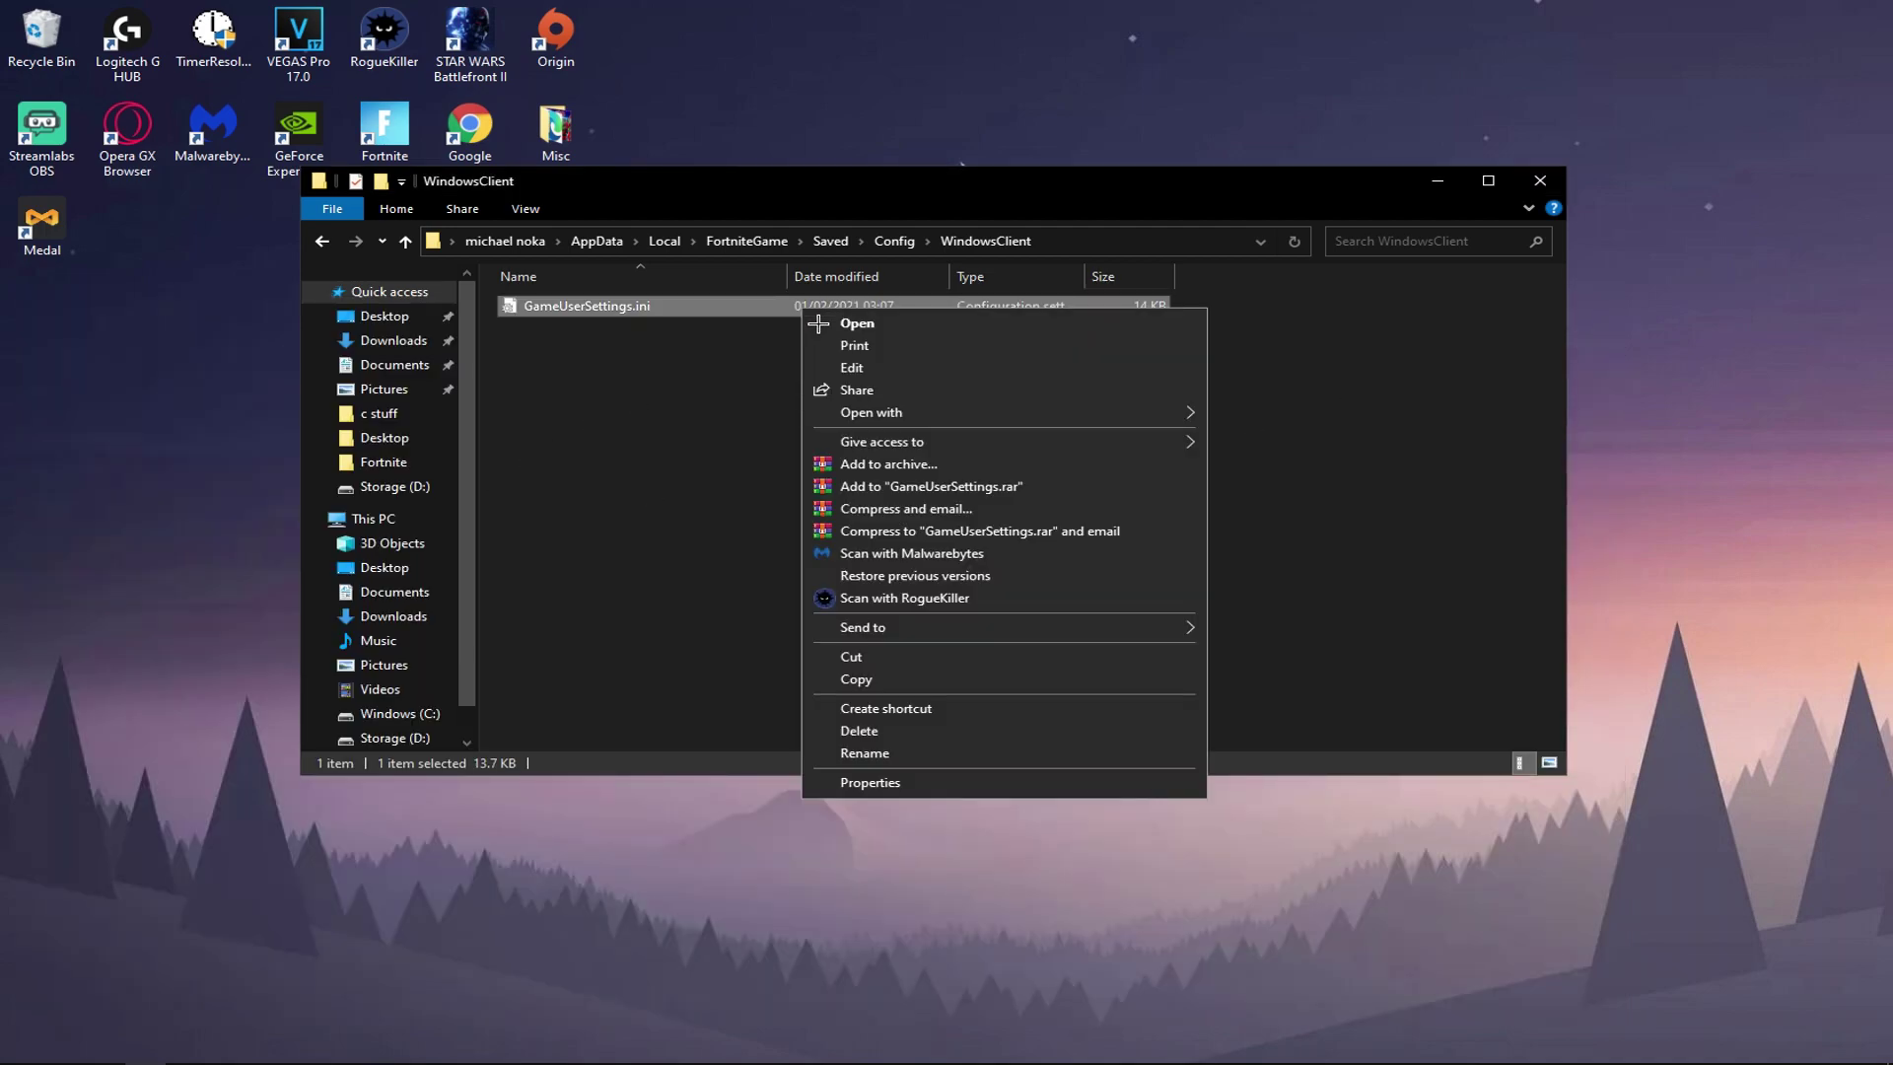
pyautogui.click(903, 795)
pyautogui.click(924, 693)
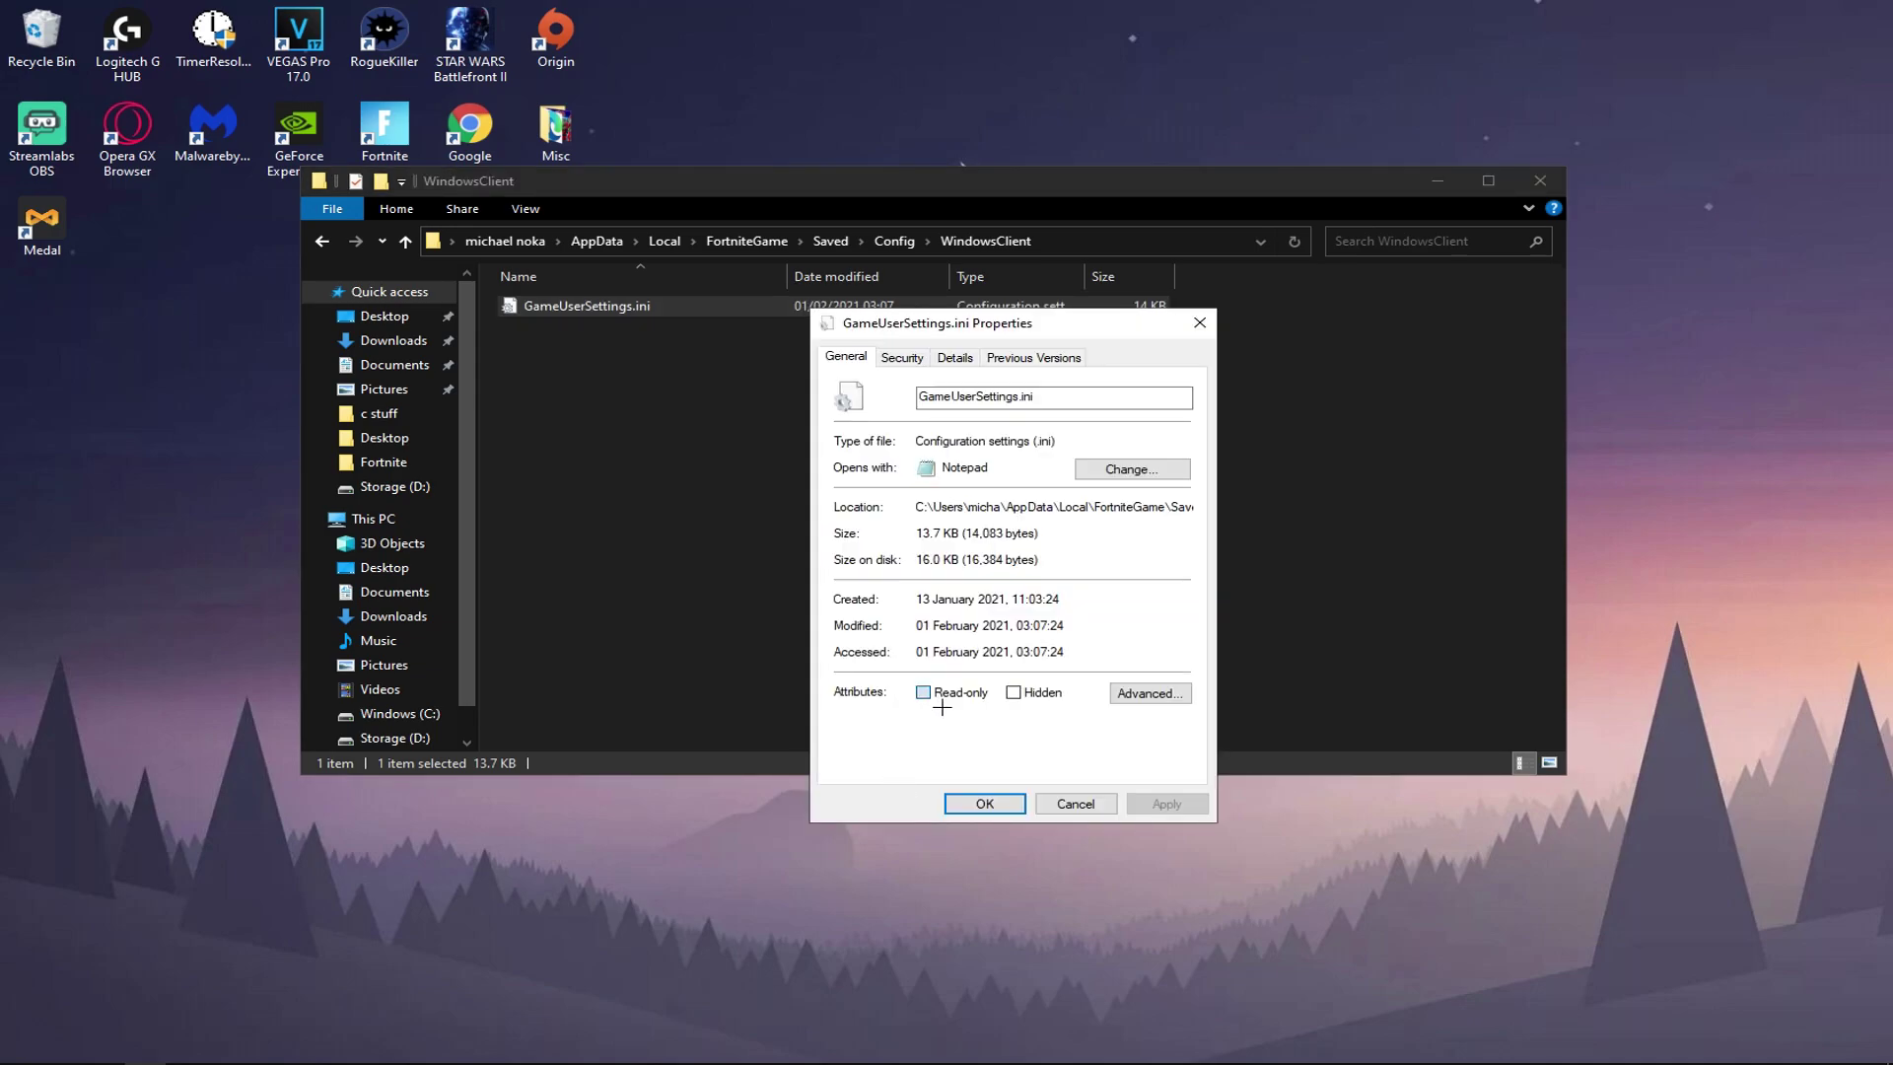
pyautogui.click(1163, 804)
pyautogui.click(985, 803)
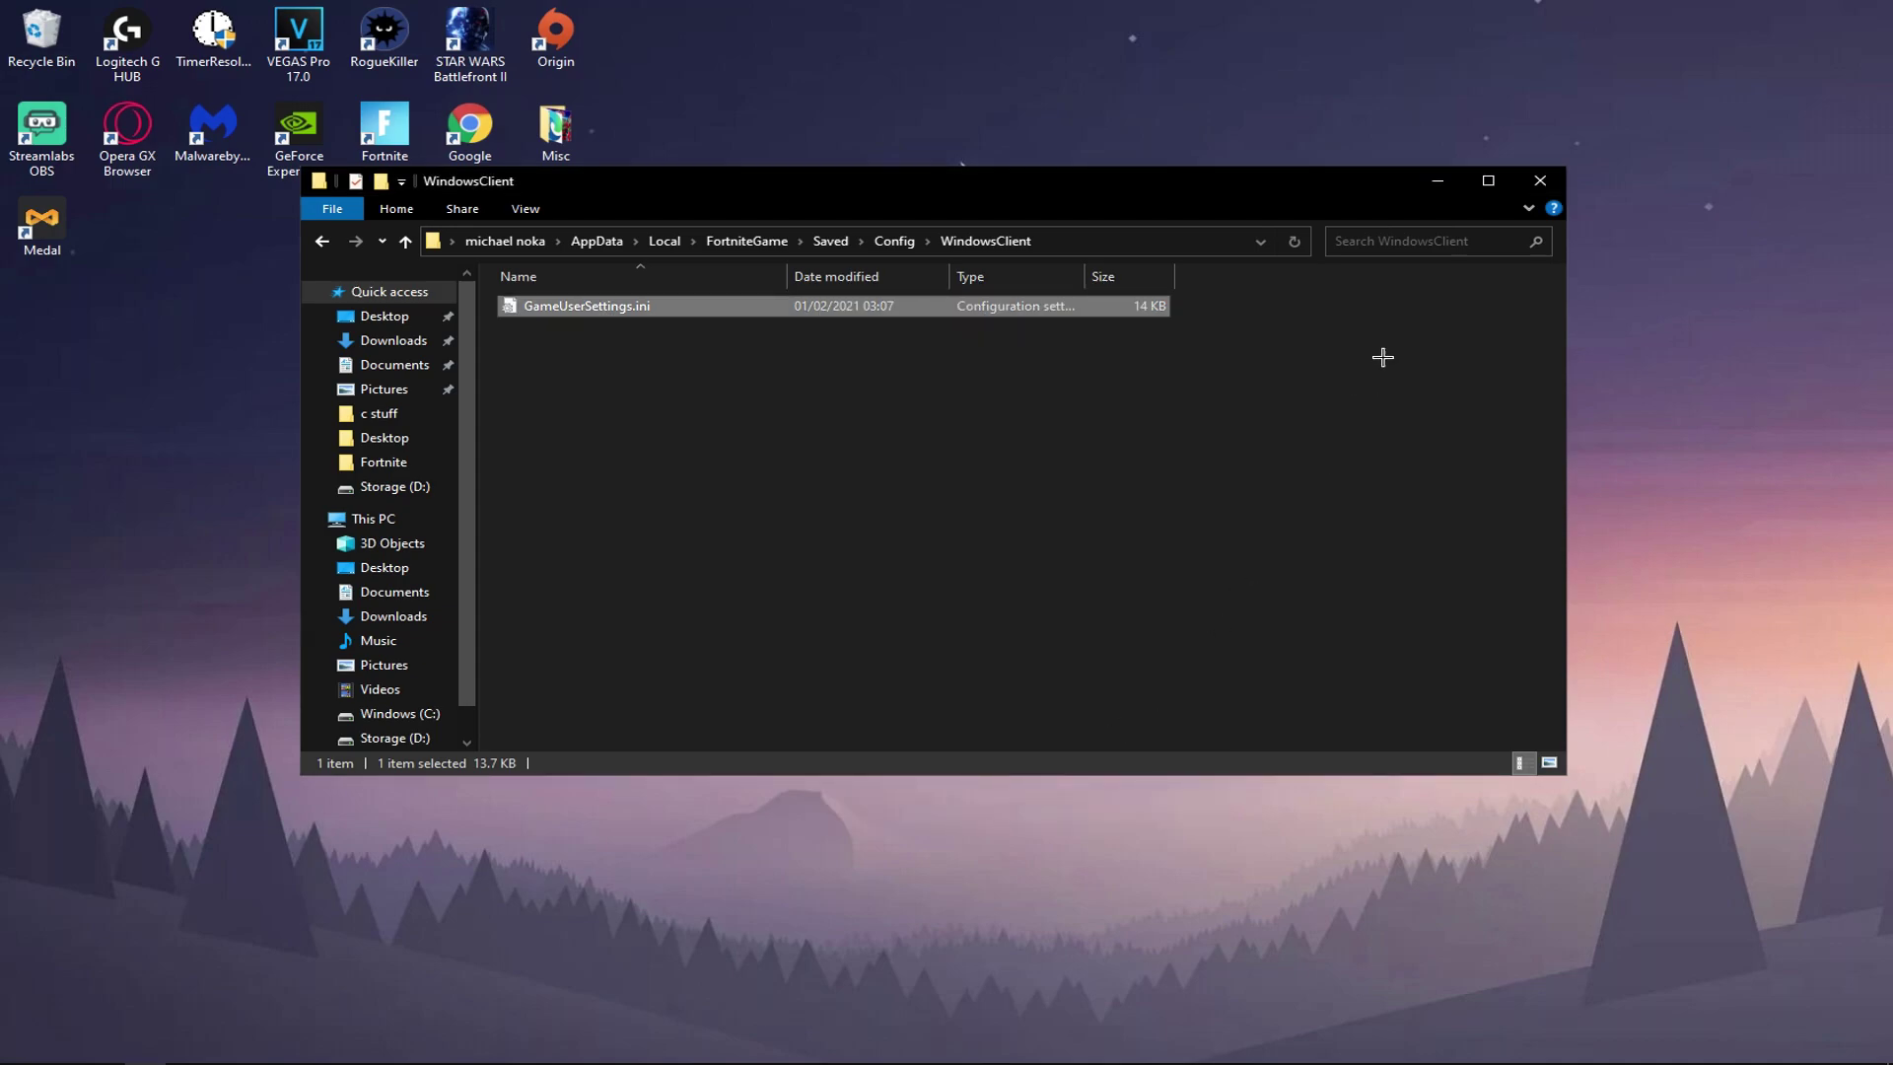
pyautogui.click(1540, 183)
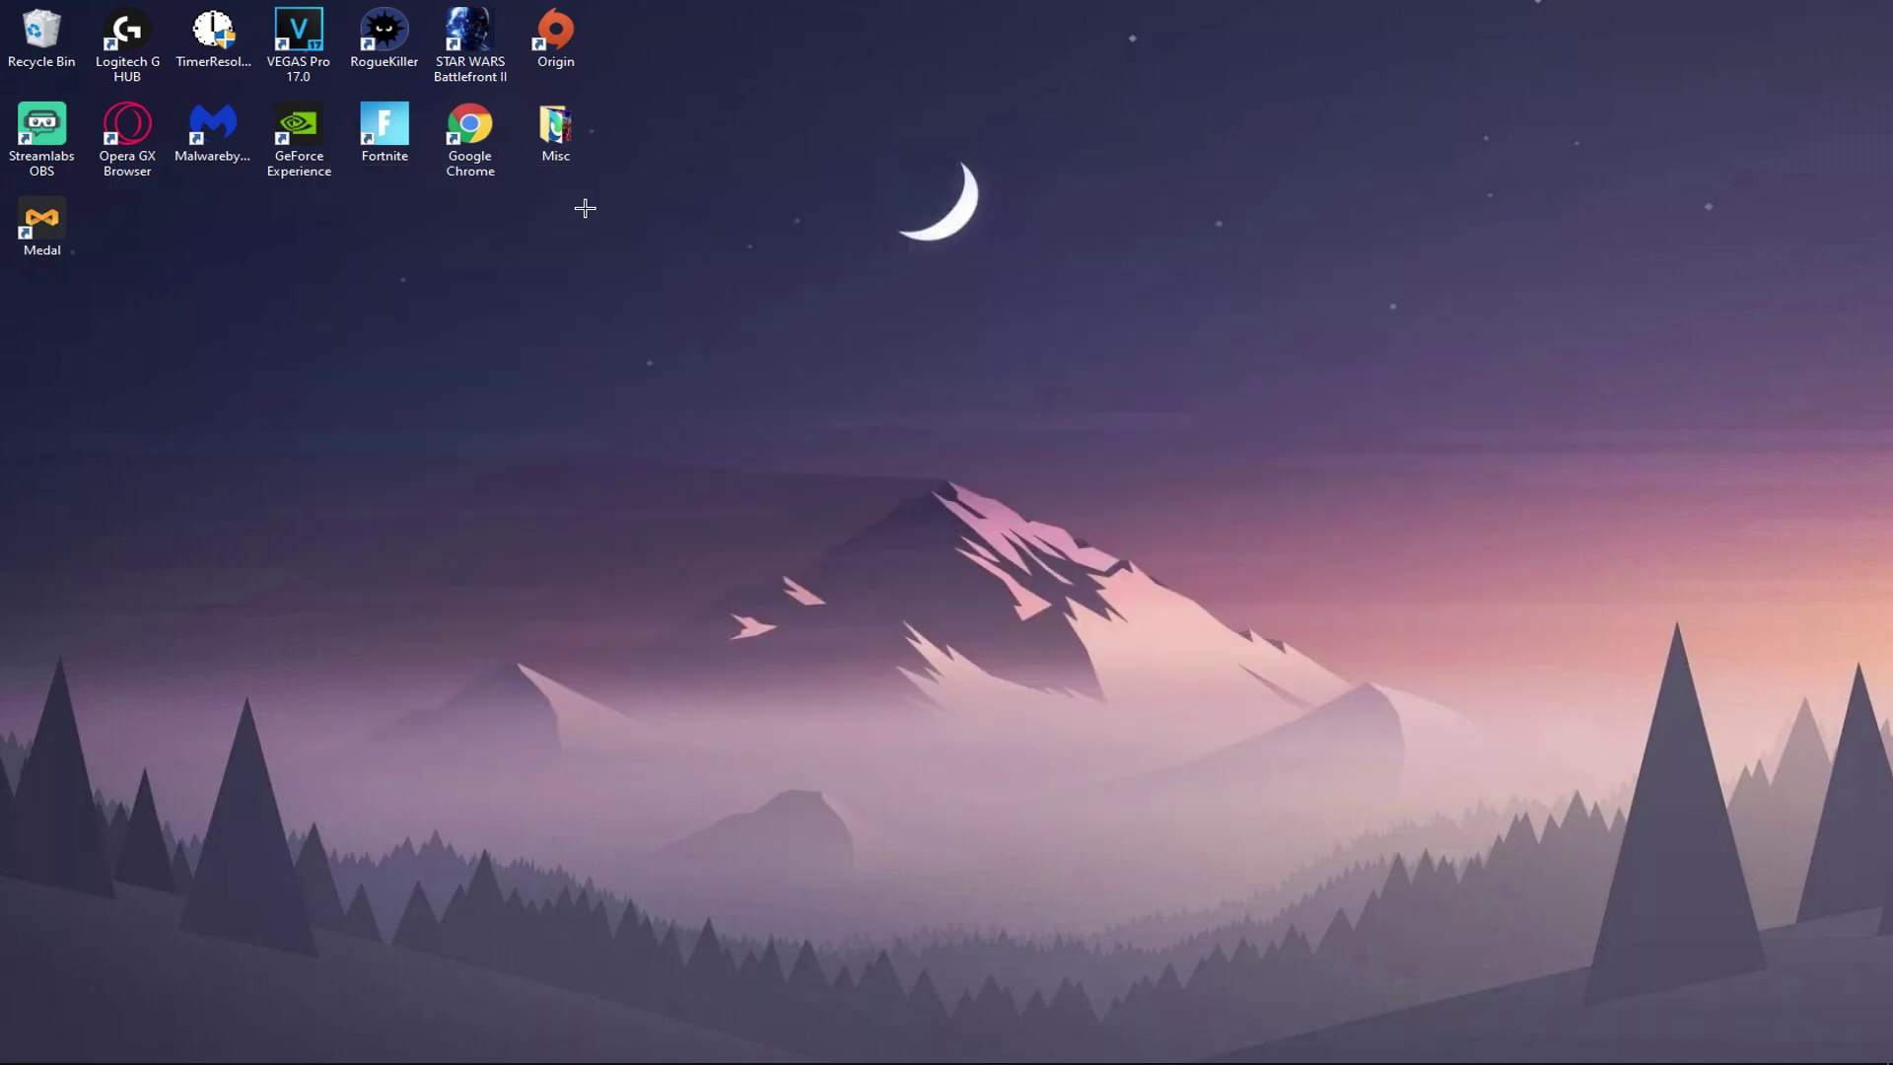